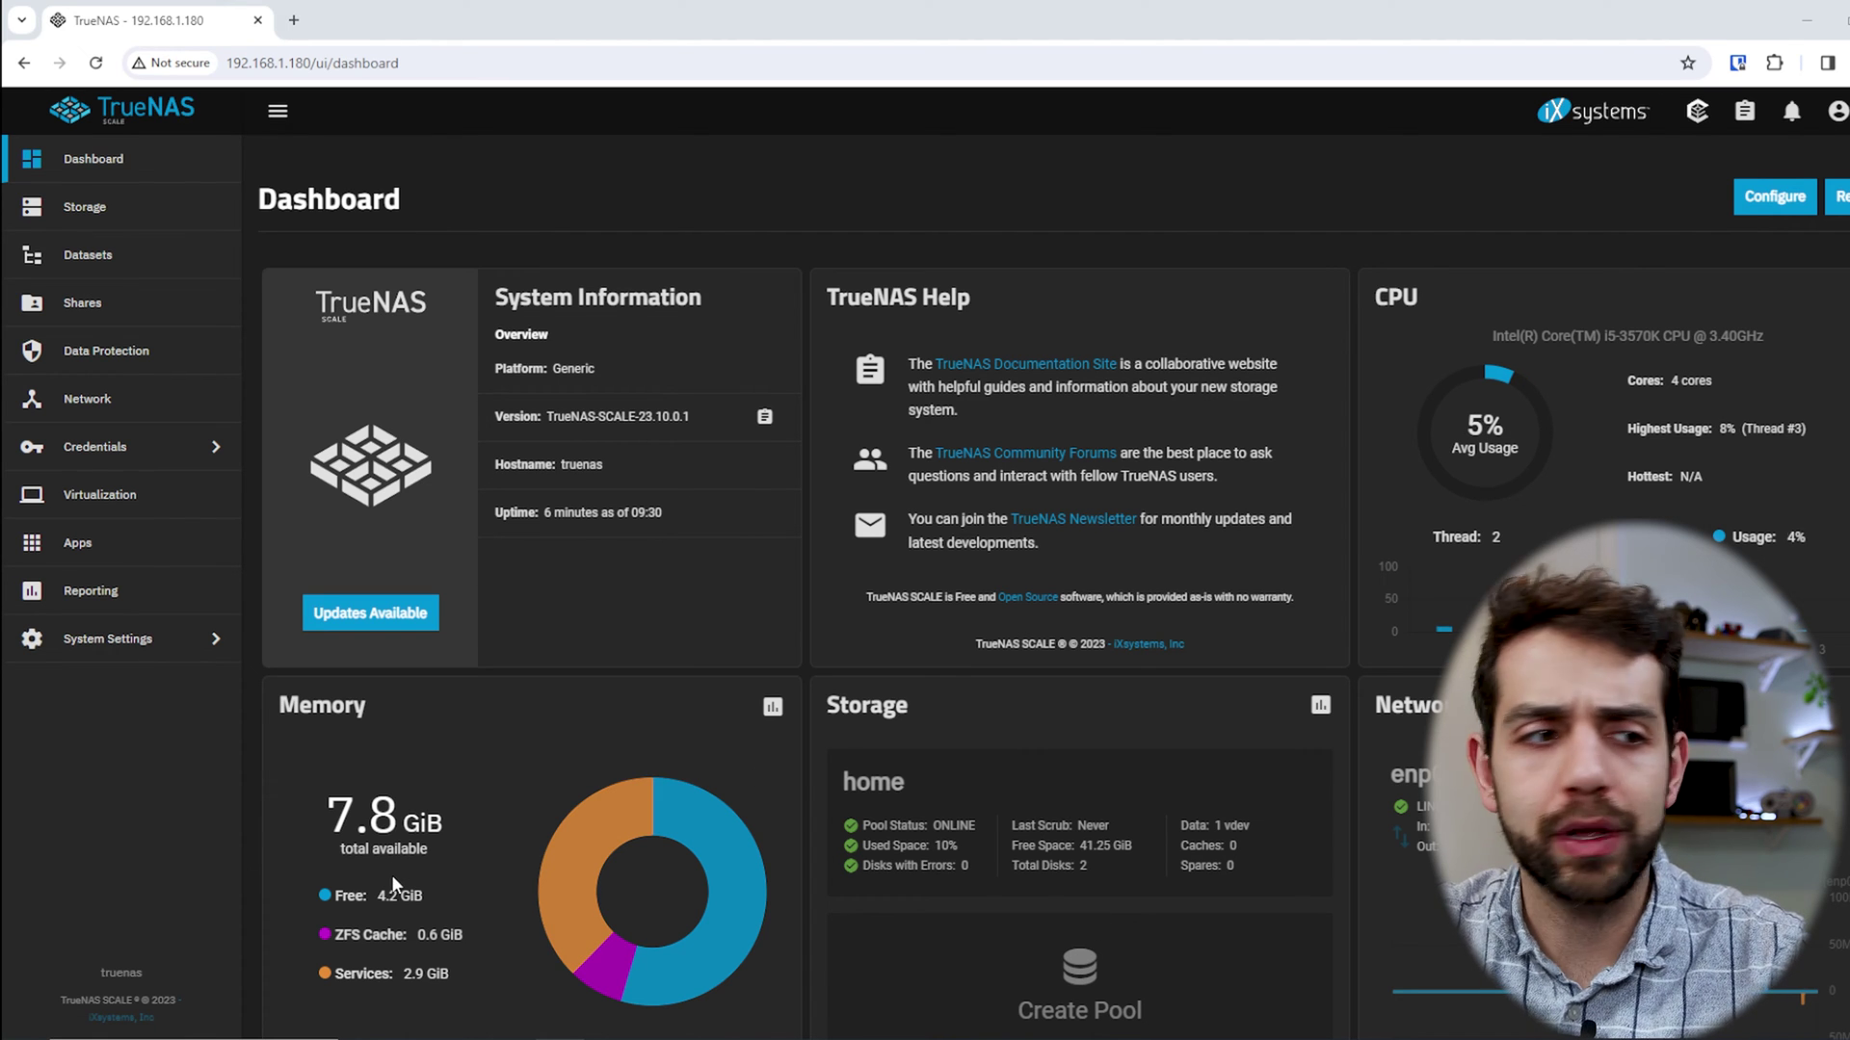
Review the home pool's storage summary, including its data, log and cache VDEV assignments on the Storage Dashboard
scroll(944, 689, down, 1)
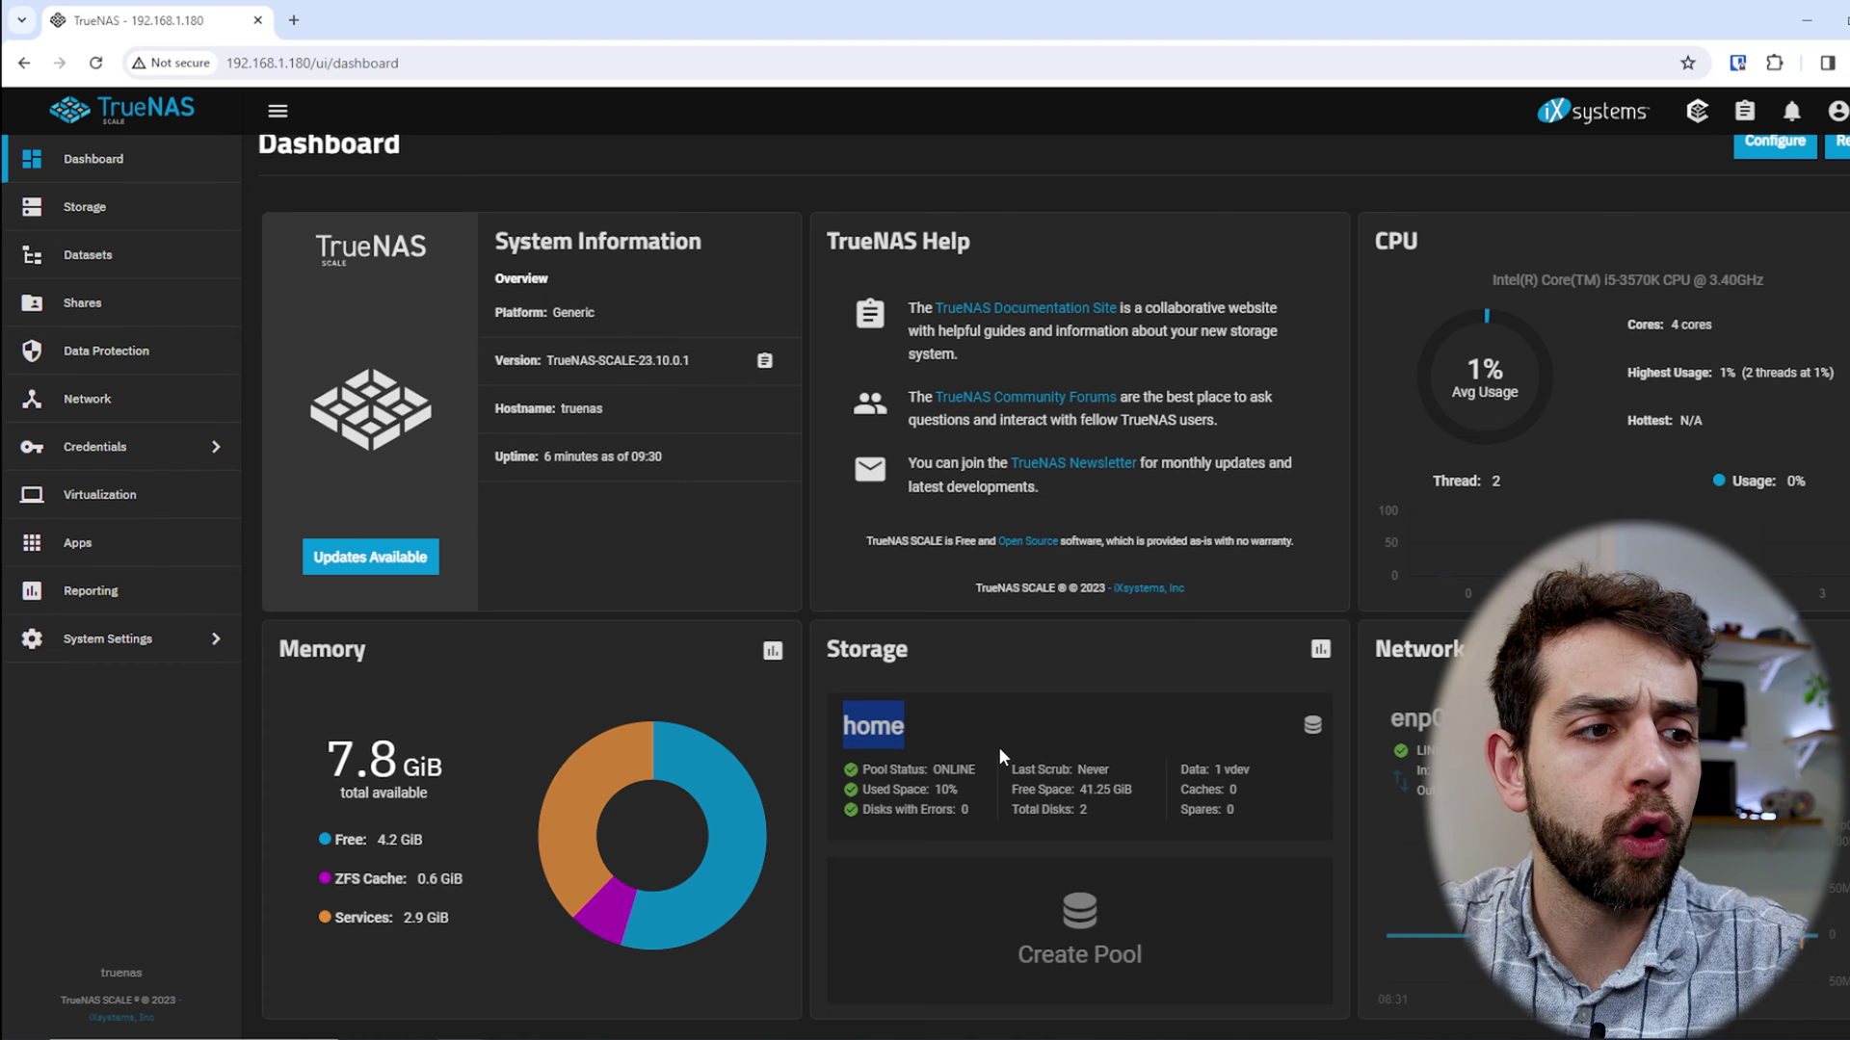
drag(1212, 769, 1274, 763)
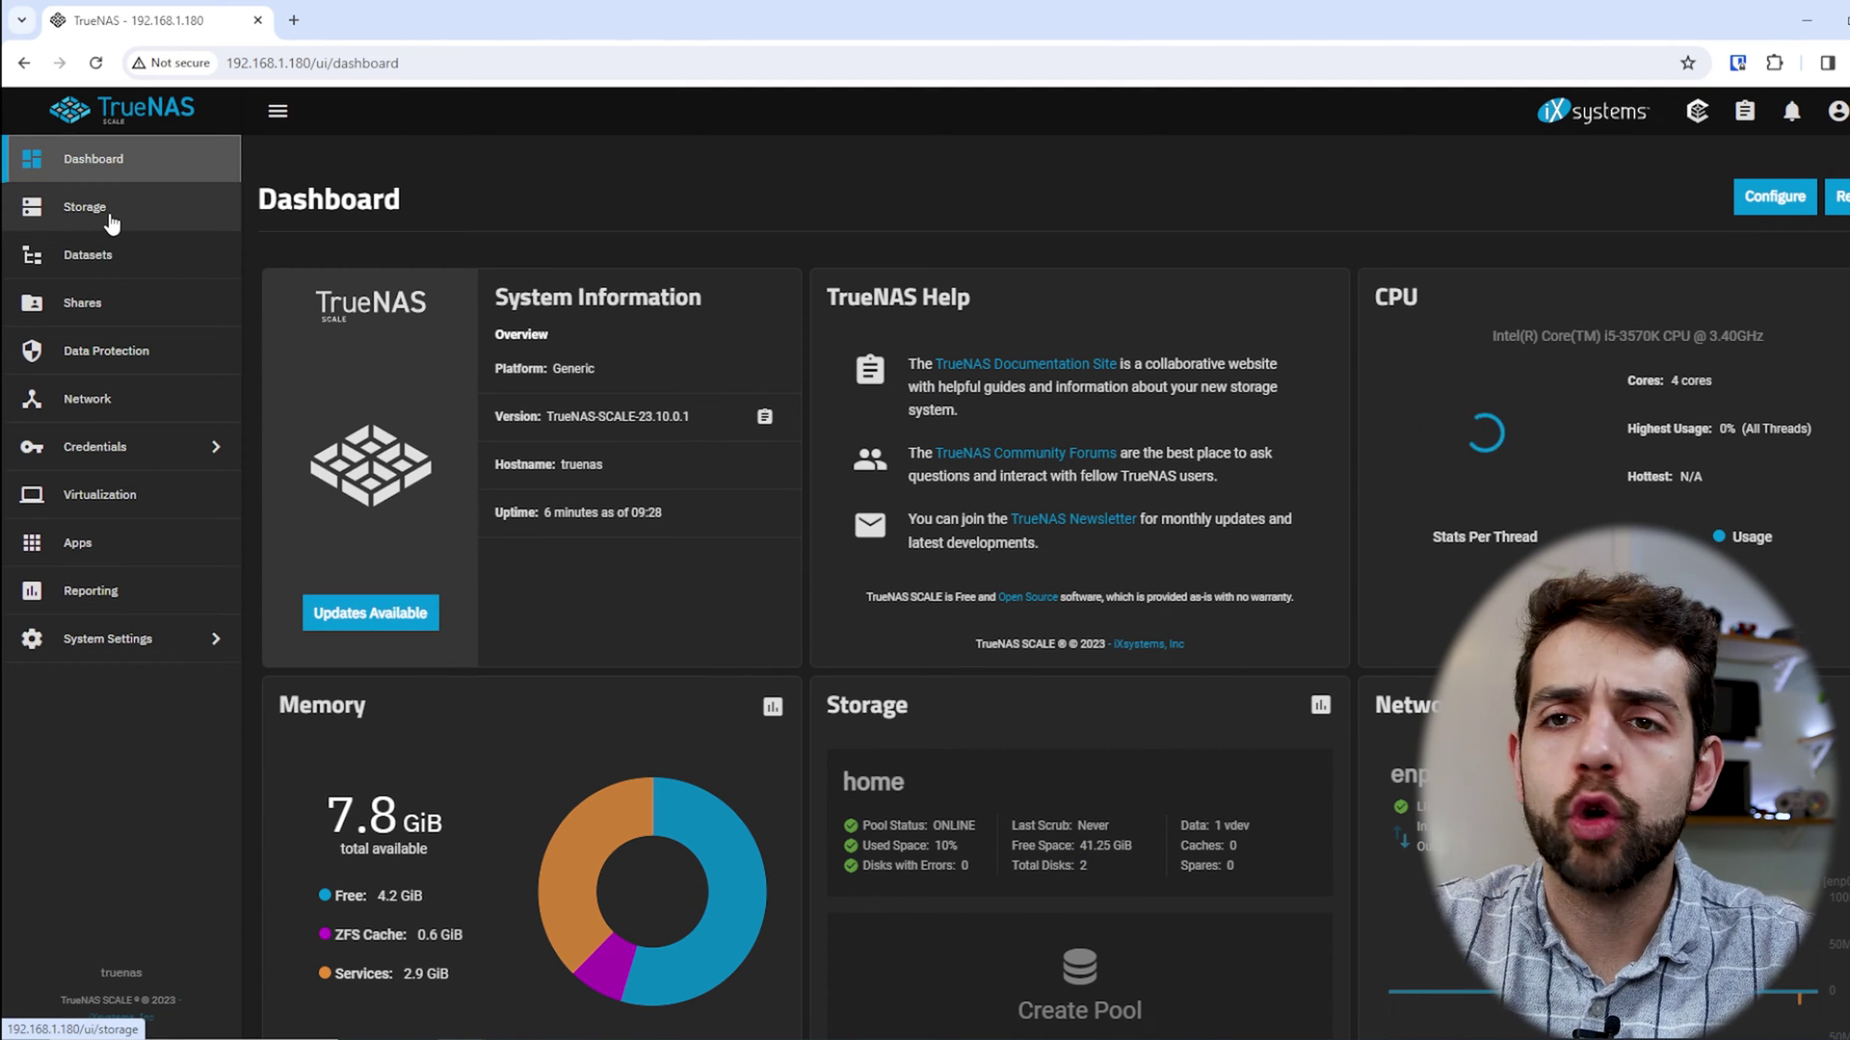
click(112, 224)
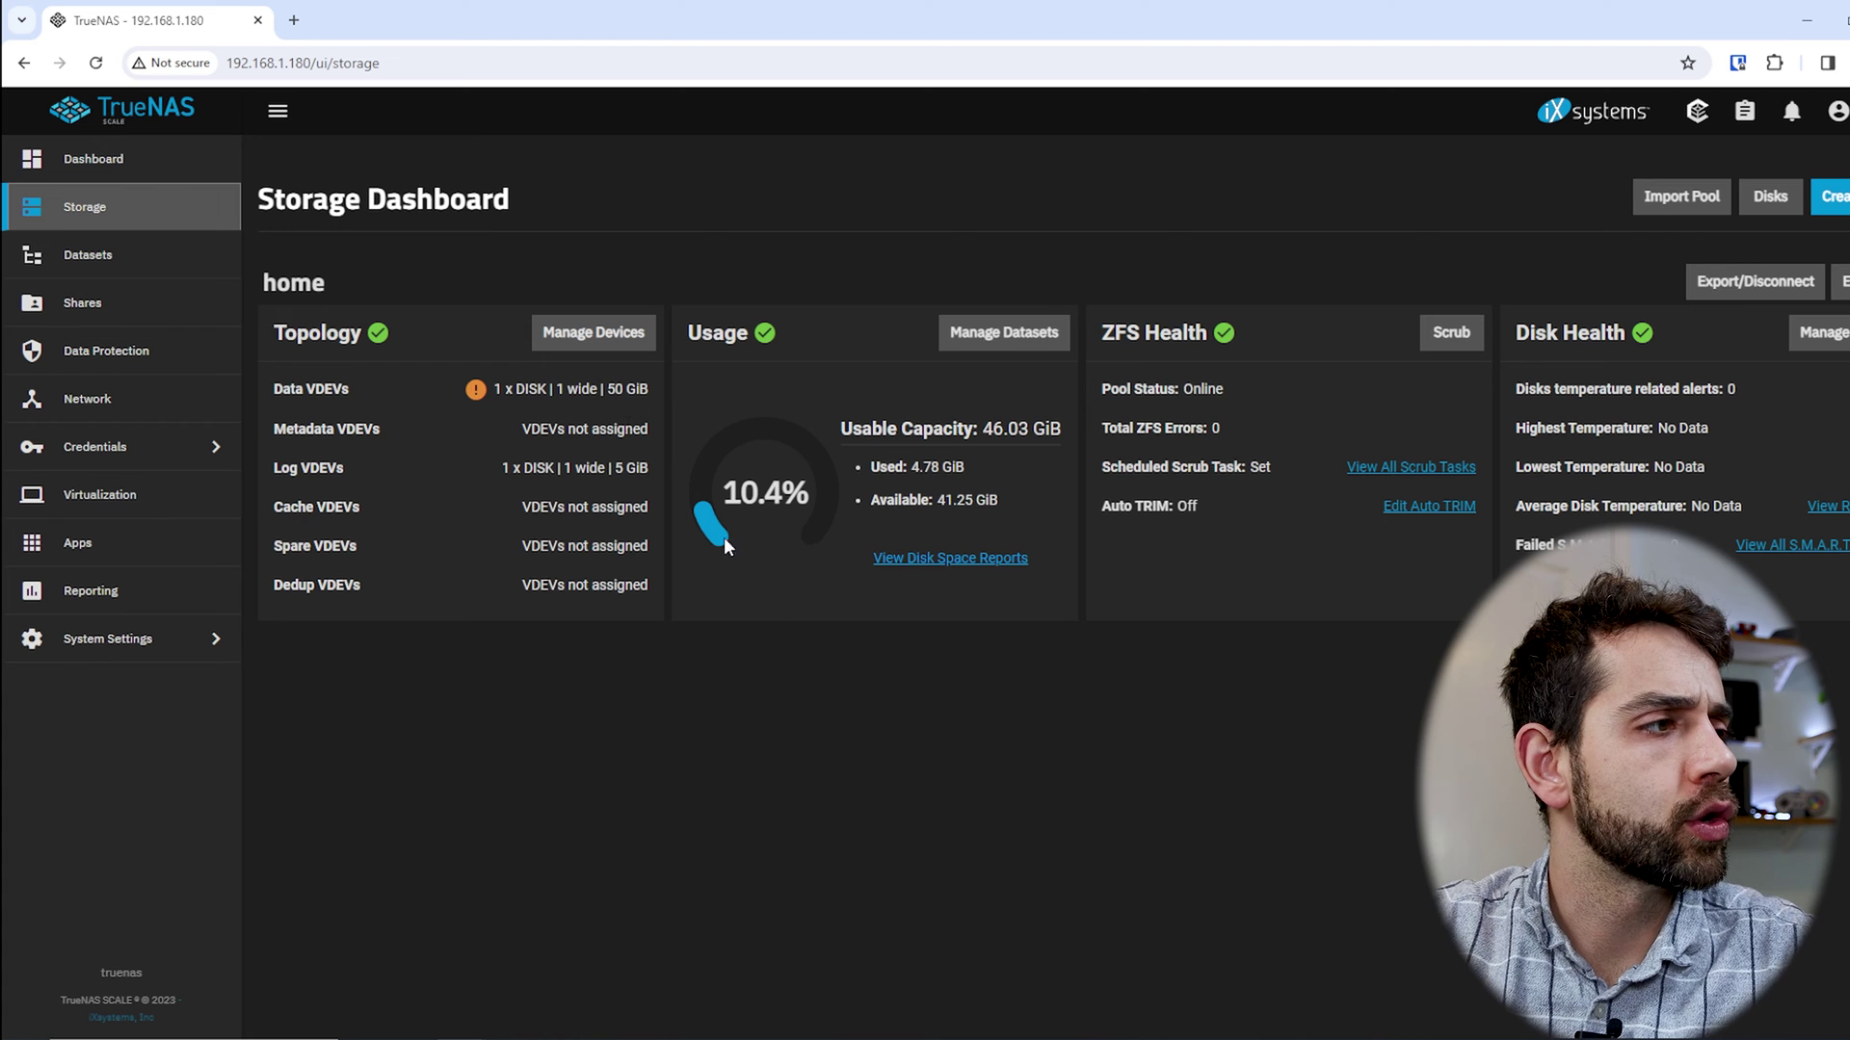
drag(506, 388, 638, 388)
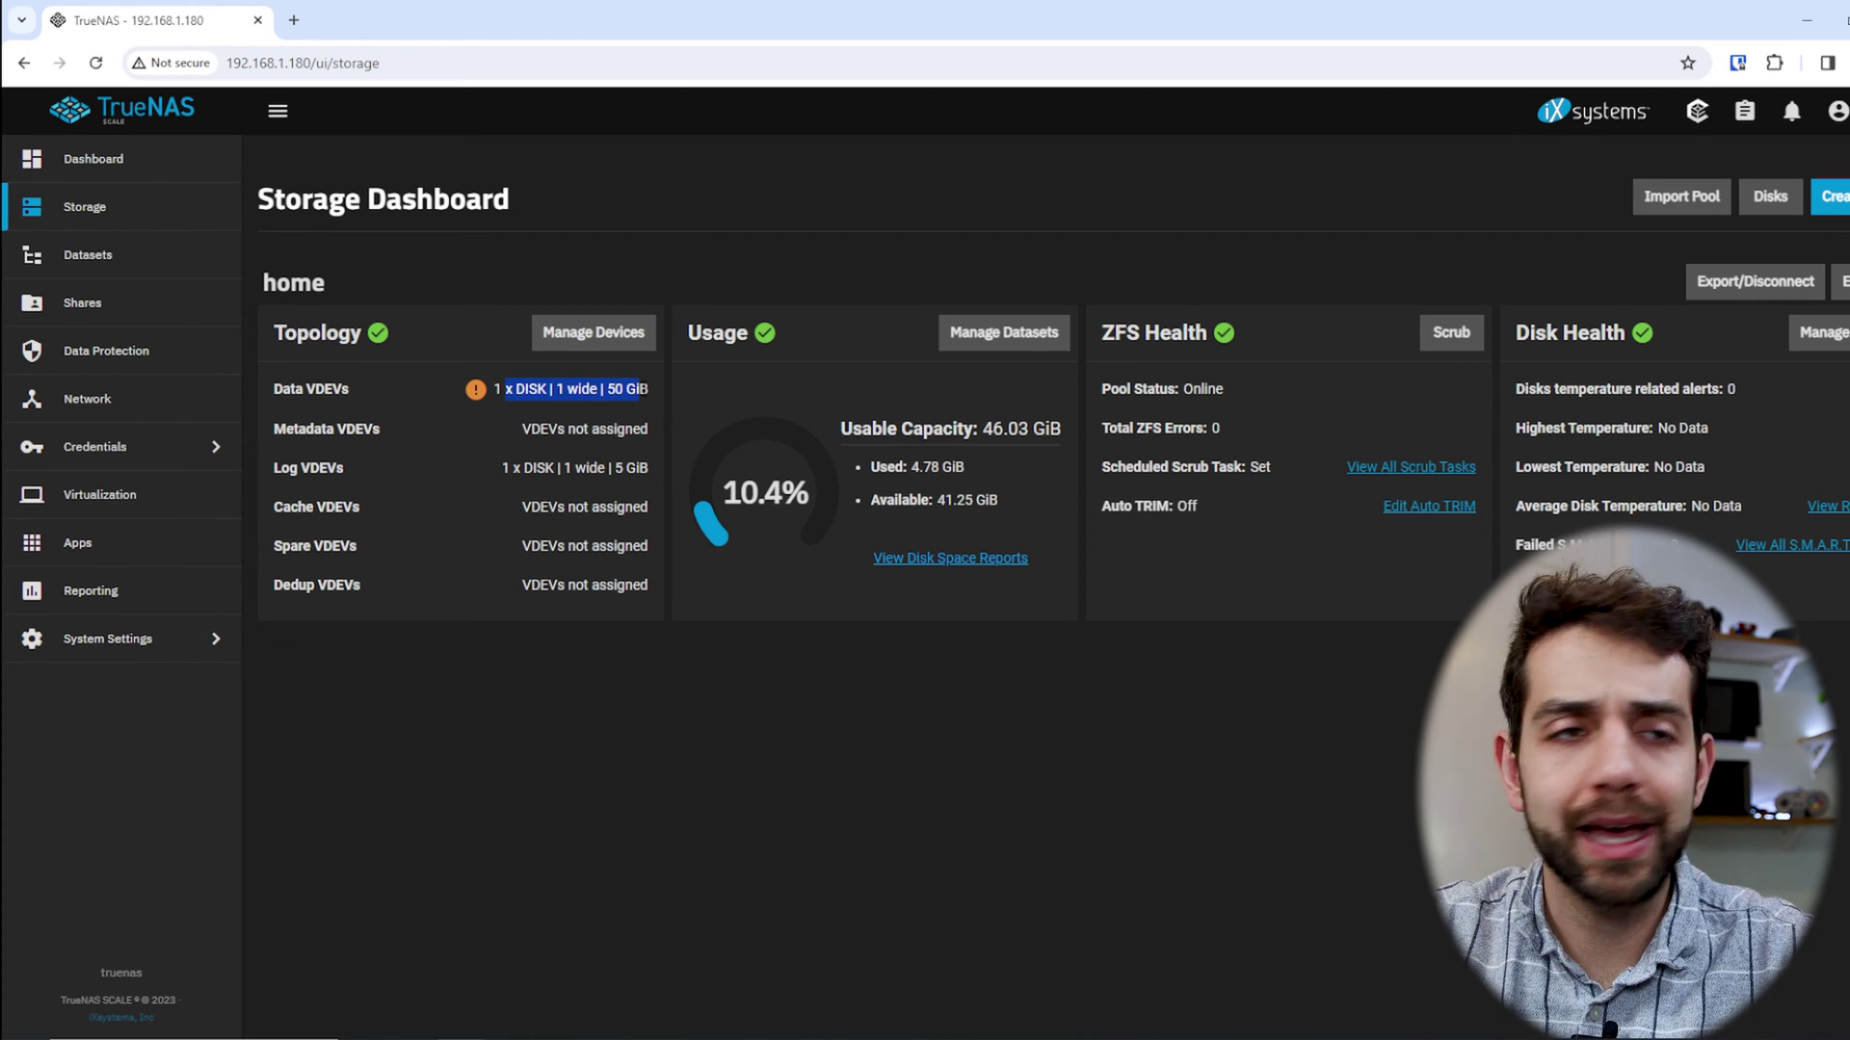
drag(443, 486, 661, 482)
click(285, 460)
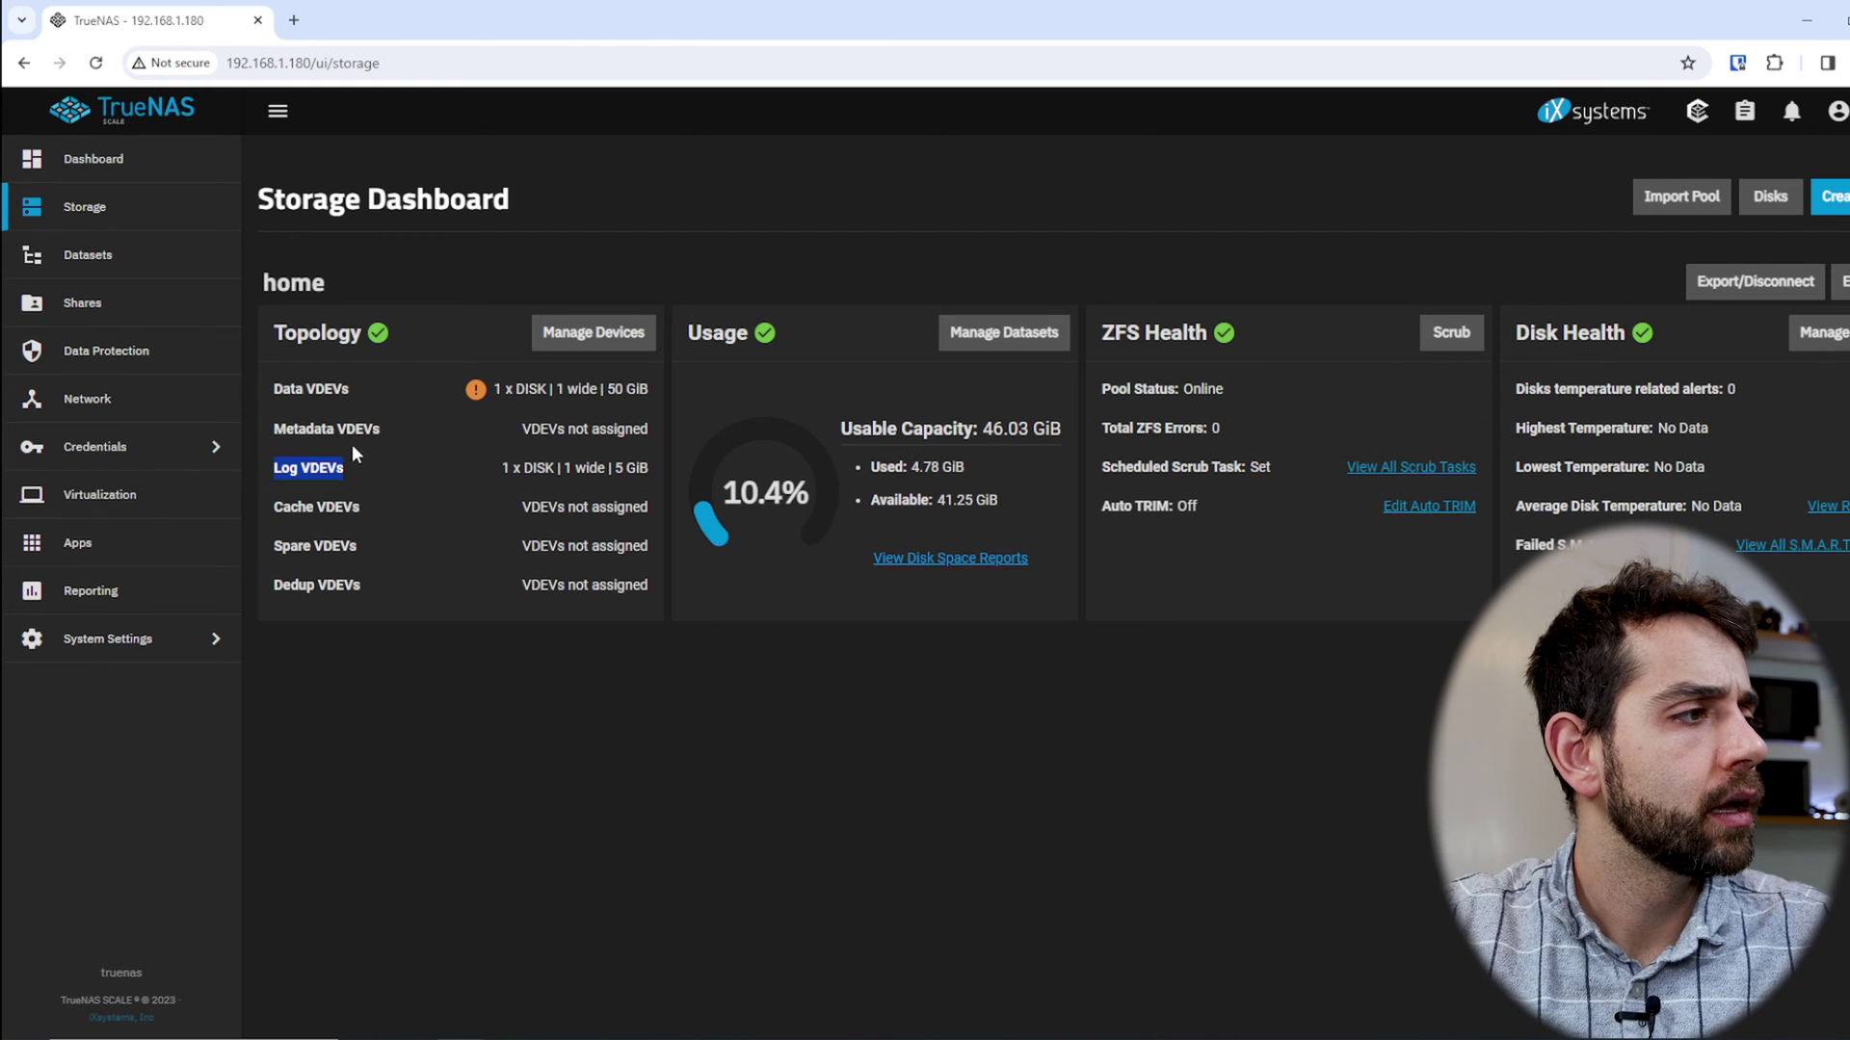
drag(273, 510, 549, 507)
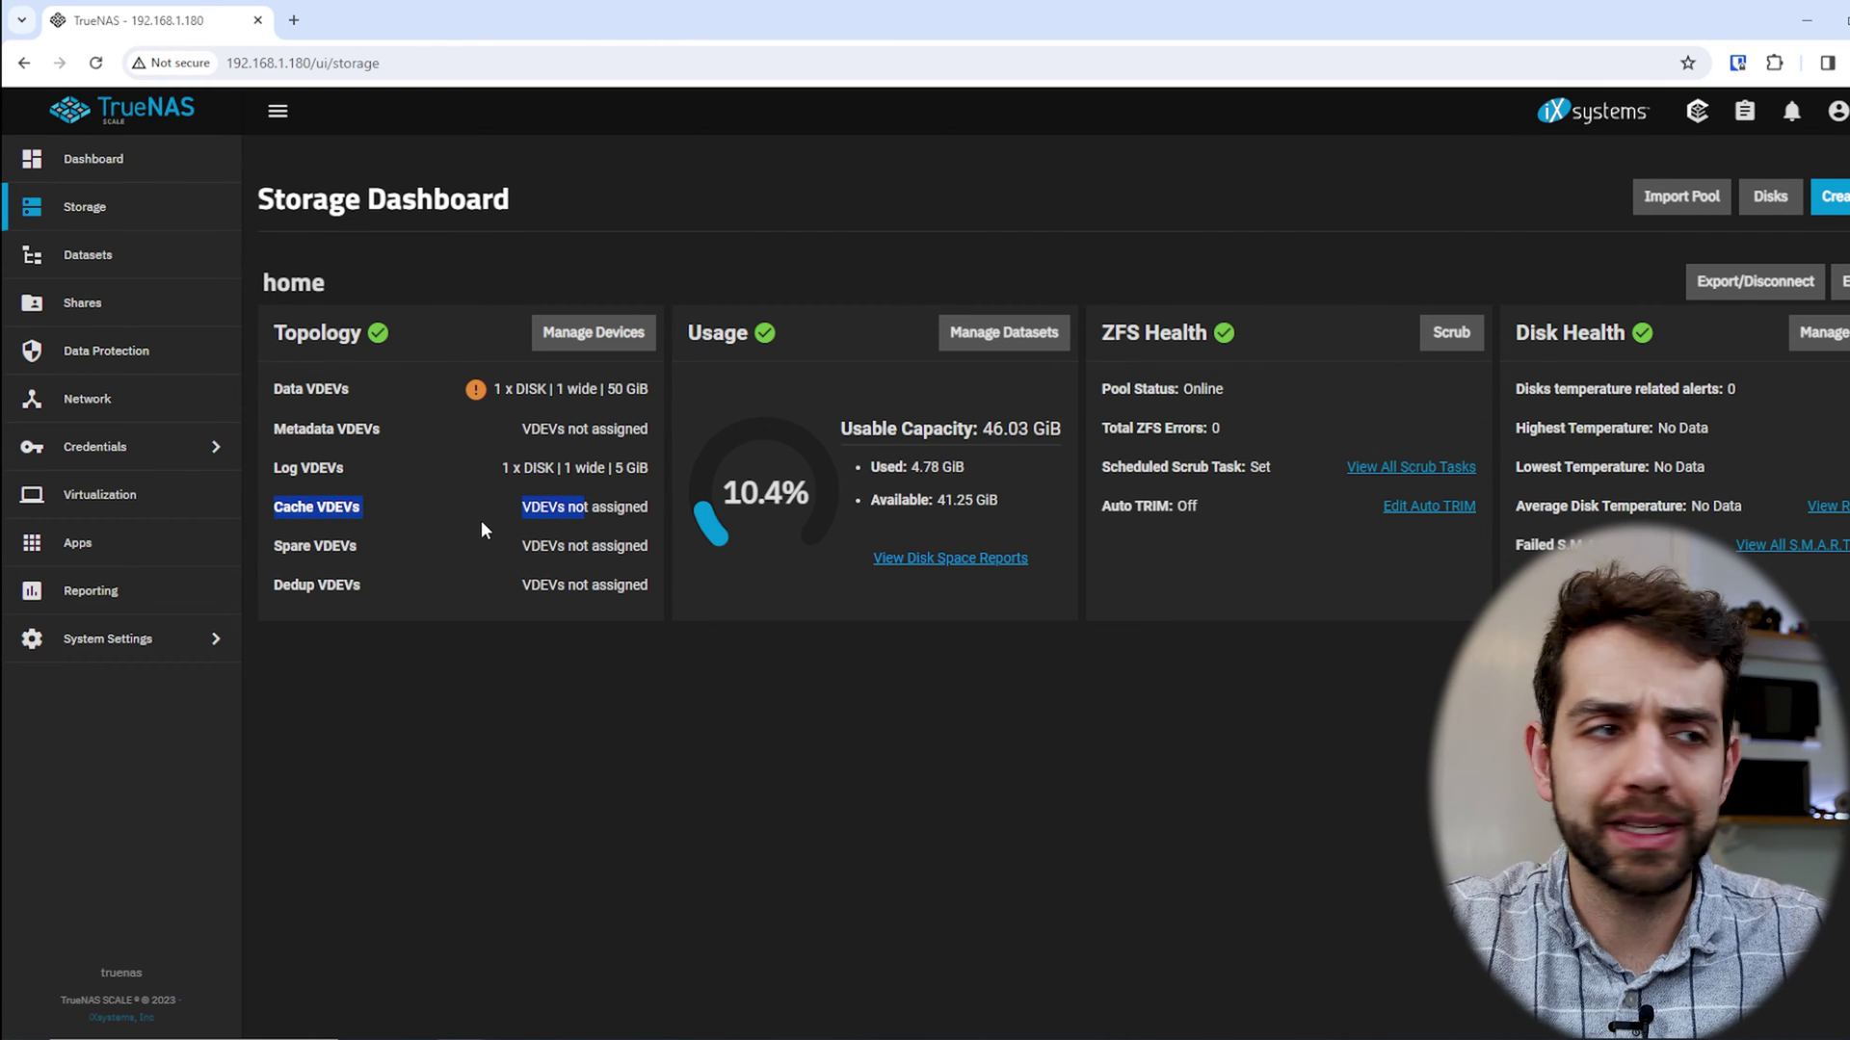
drag(272, 468, 356, 468)
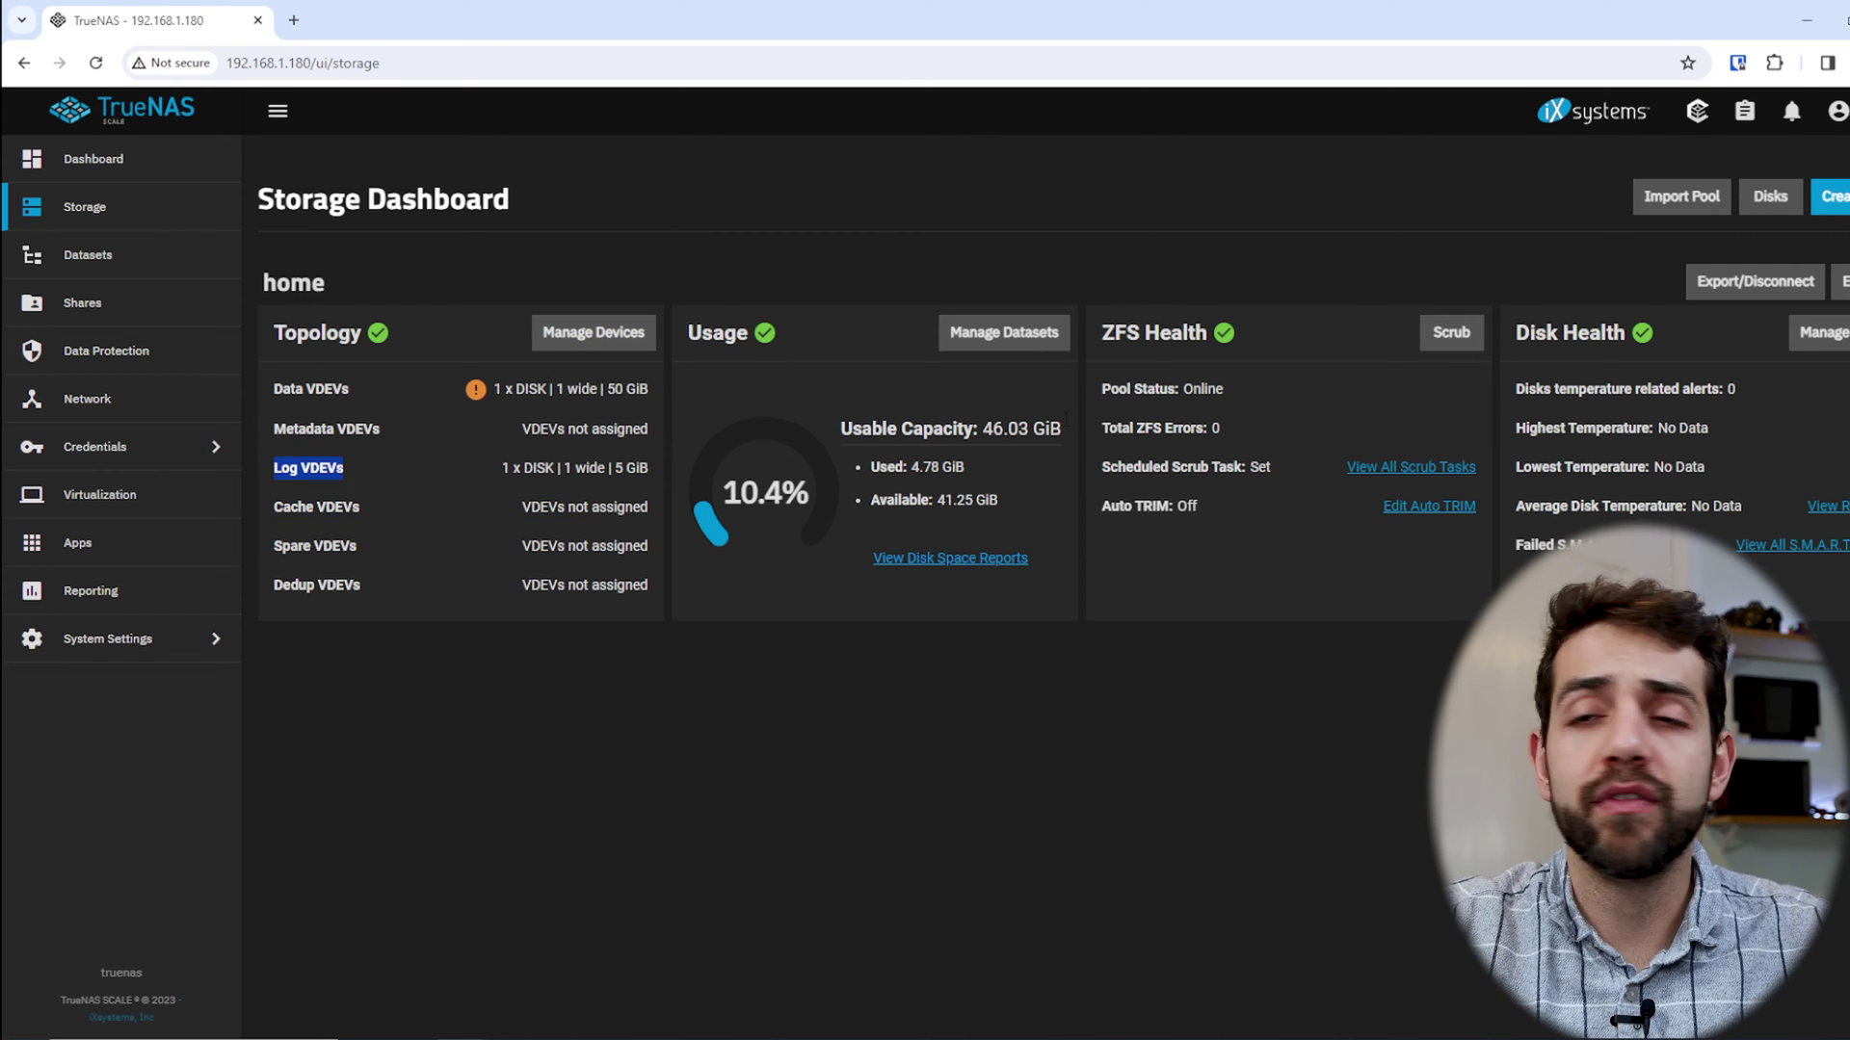
Examine the home pool's ZFS health and its scheduled scrub tasks, and return to the Storage Dashboard
drag(1085, 329, 1183, 333)
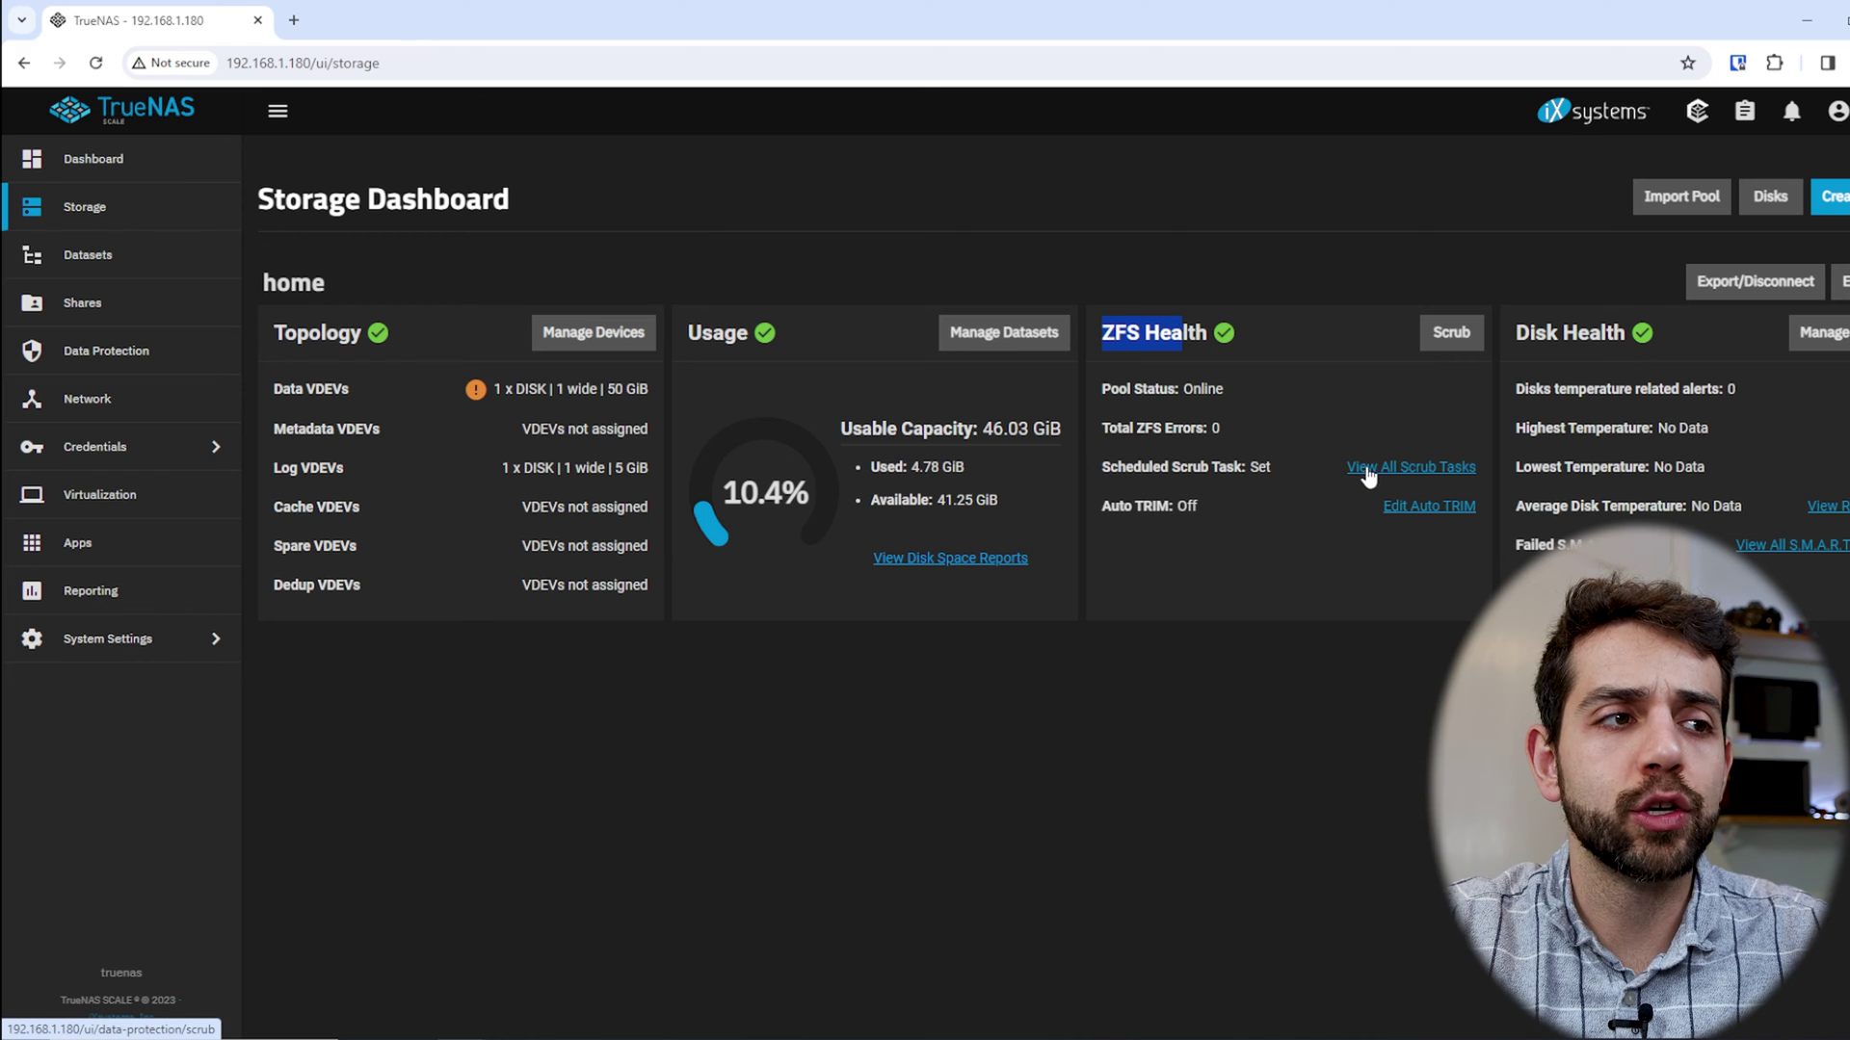
click(1439, 469)
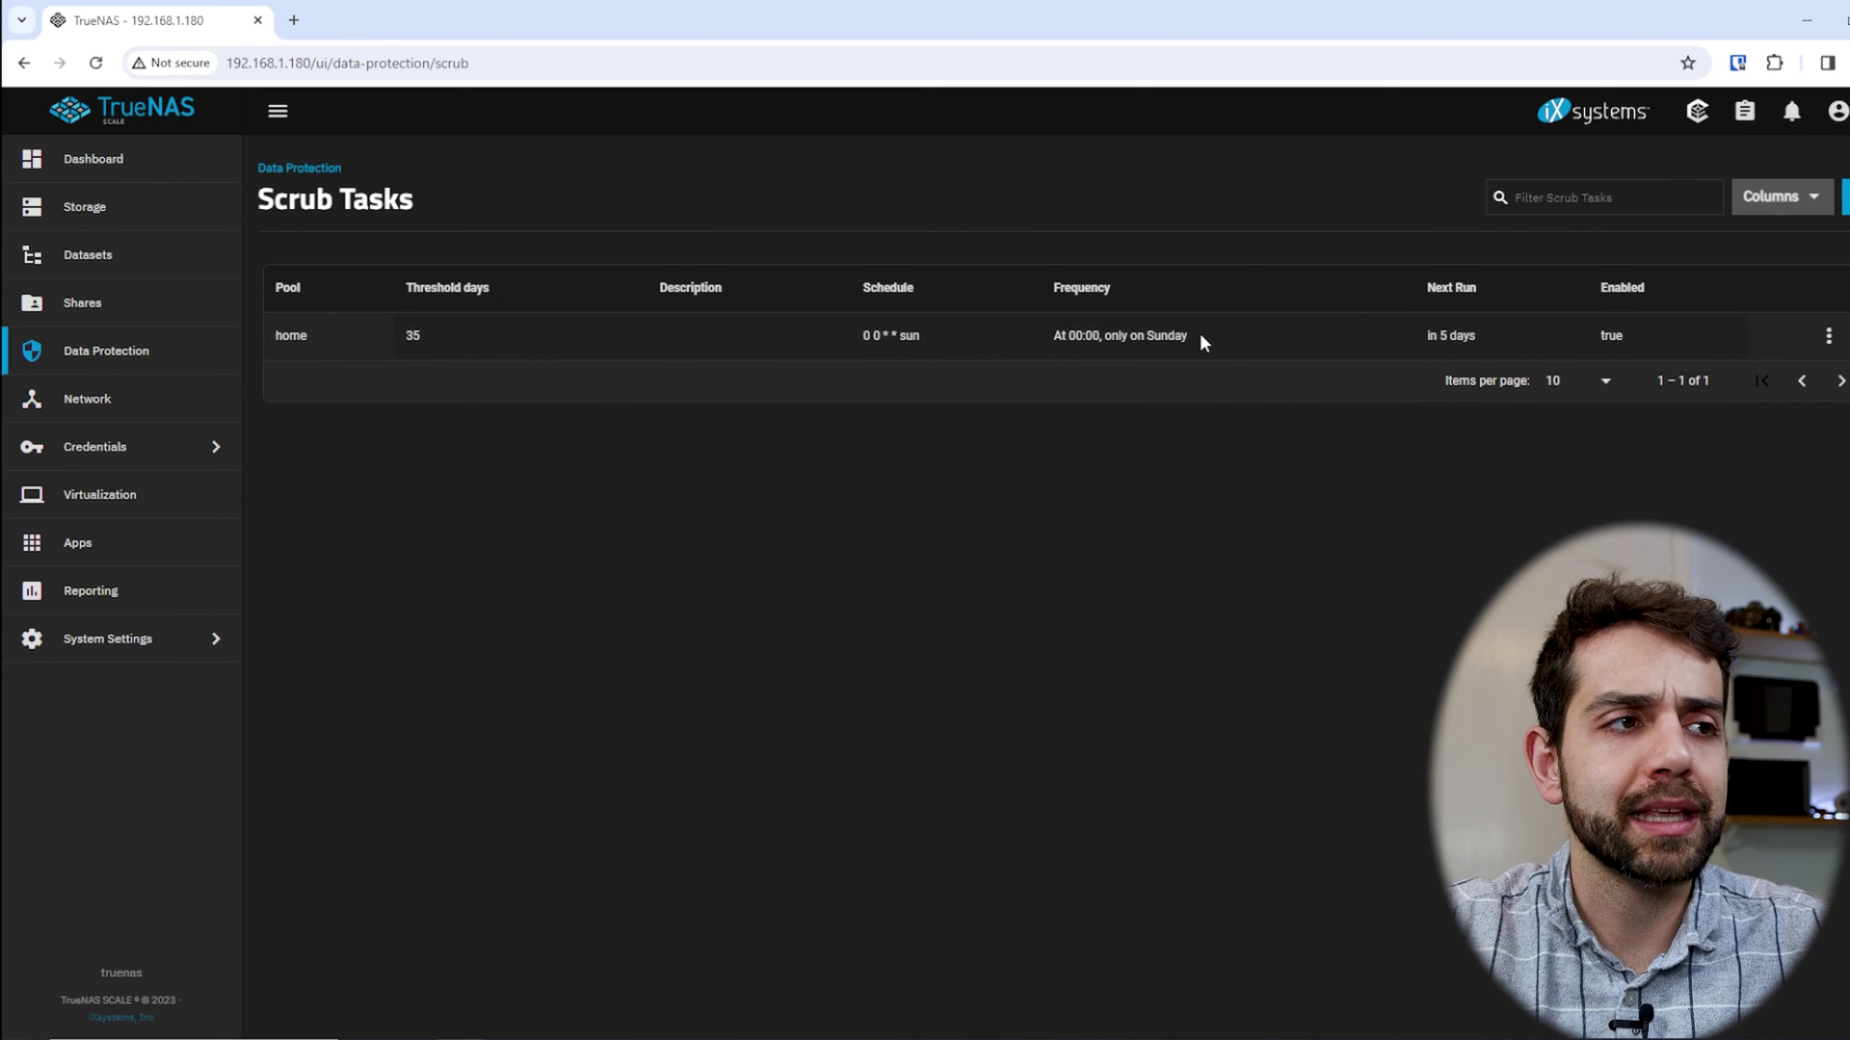
click(84, 206)
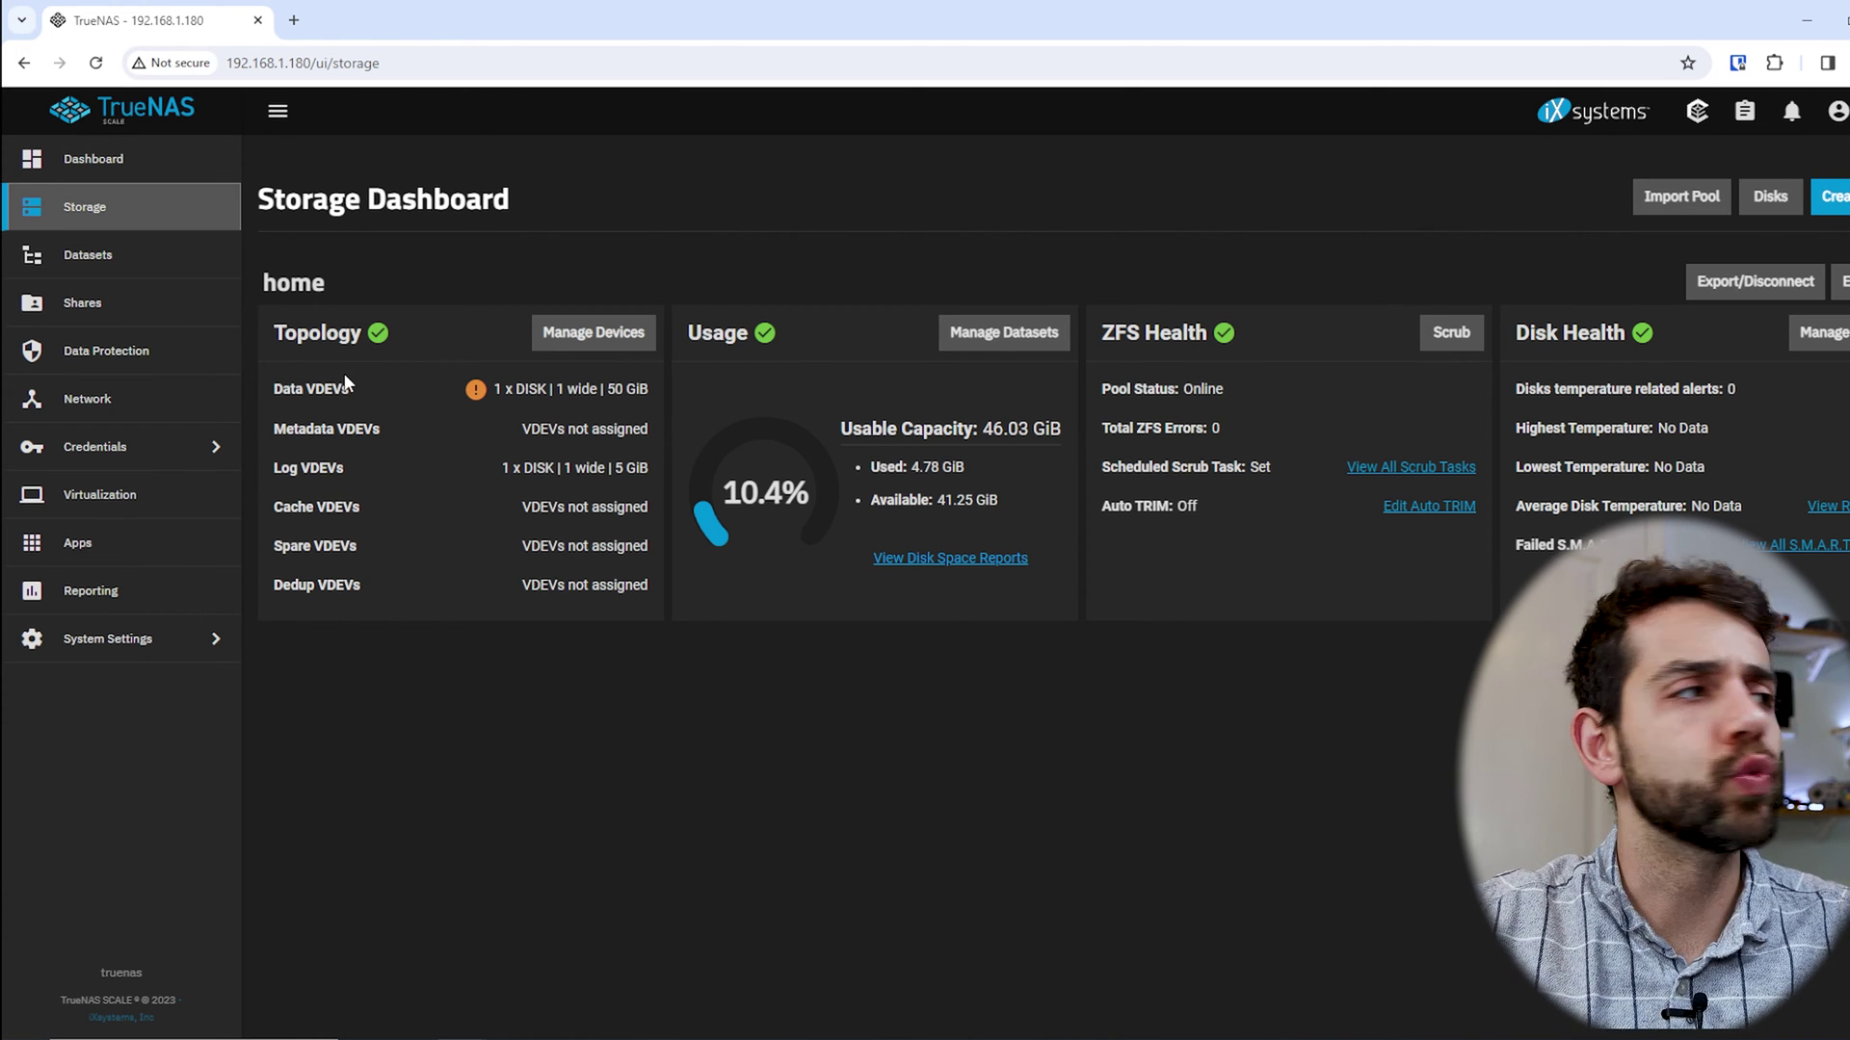
Create a dataset named shared under the home pool with the default options
click(93, 256)
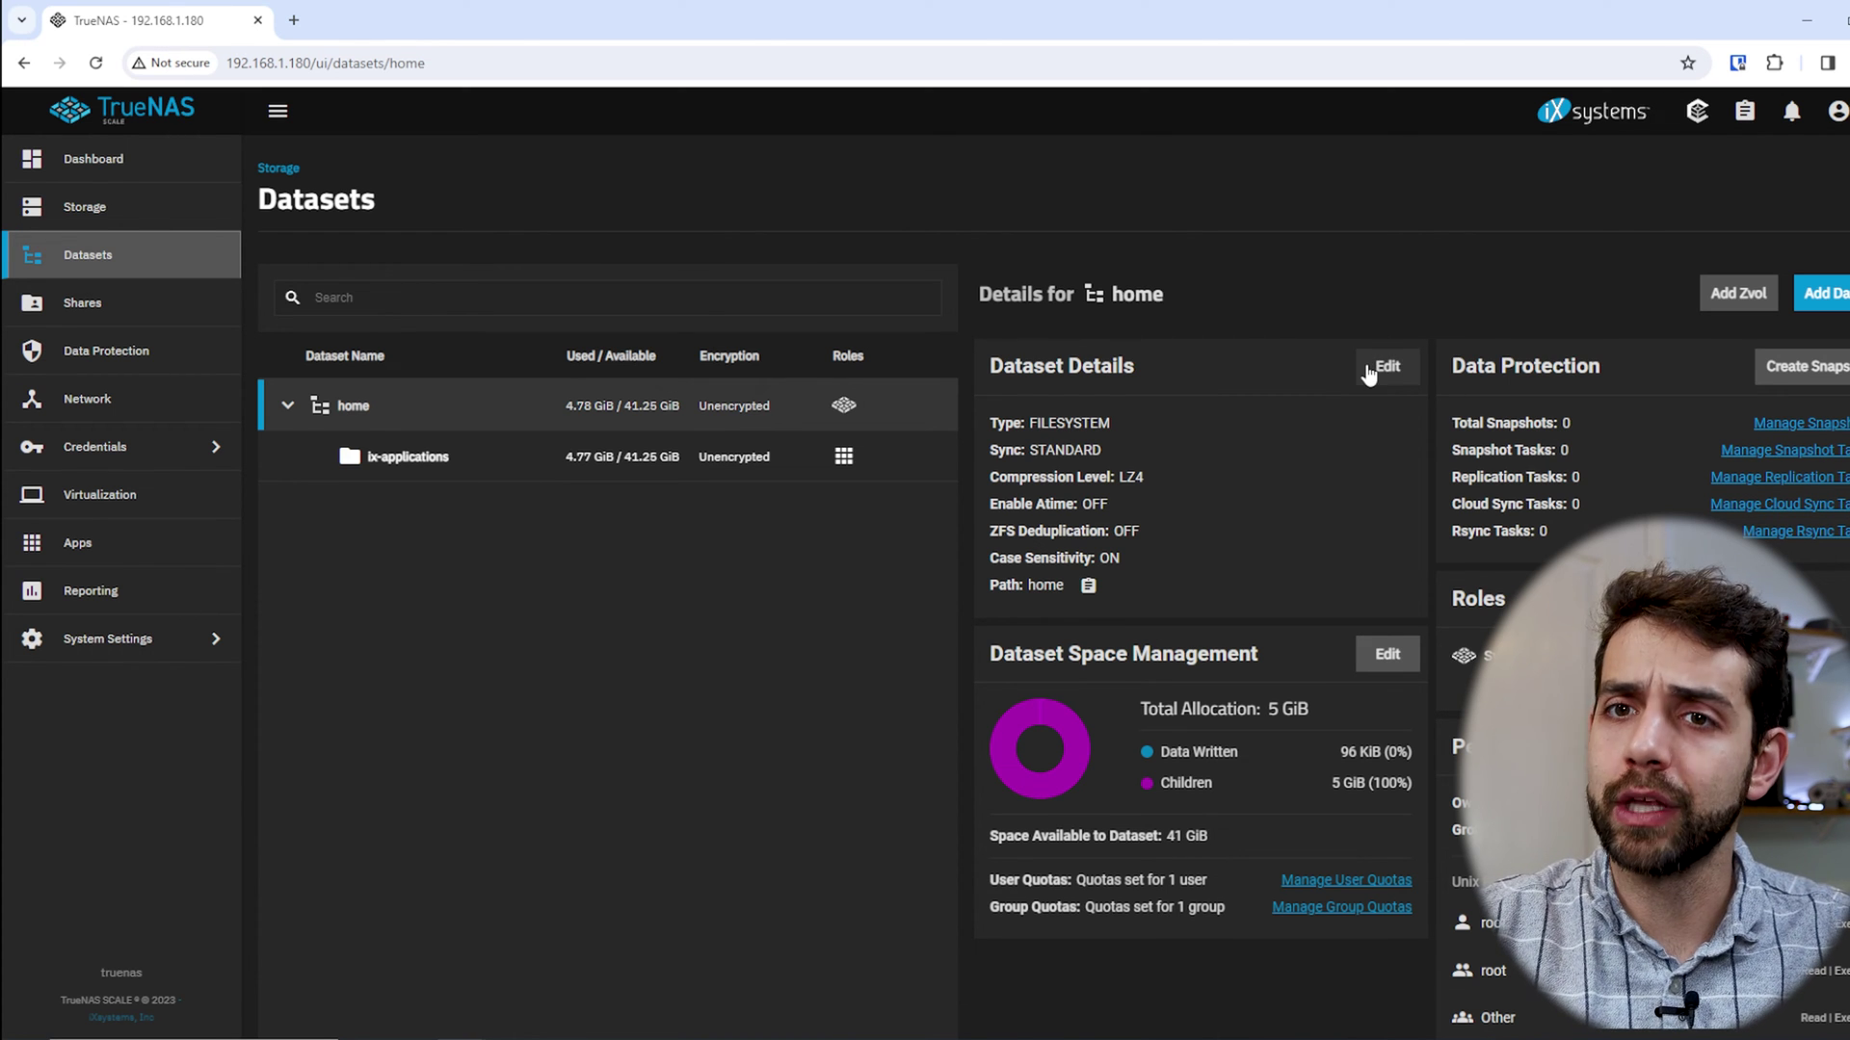
click(1820, 293)
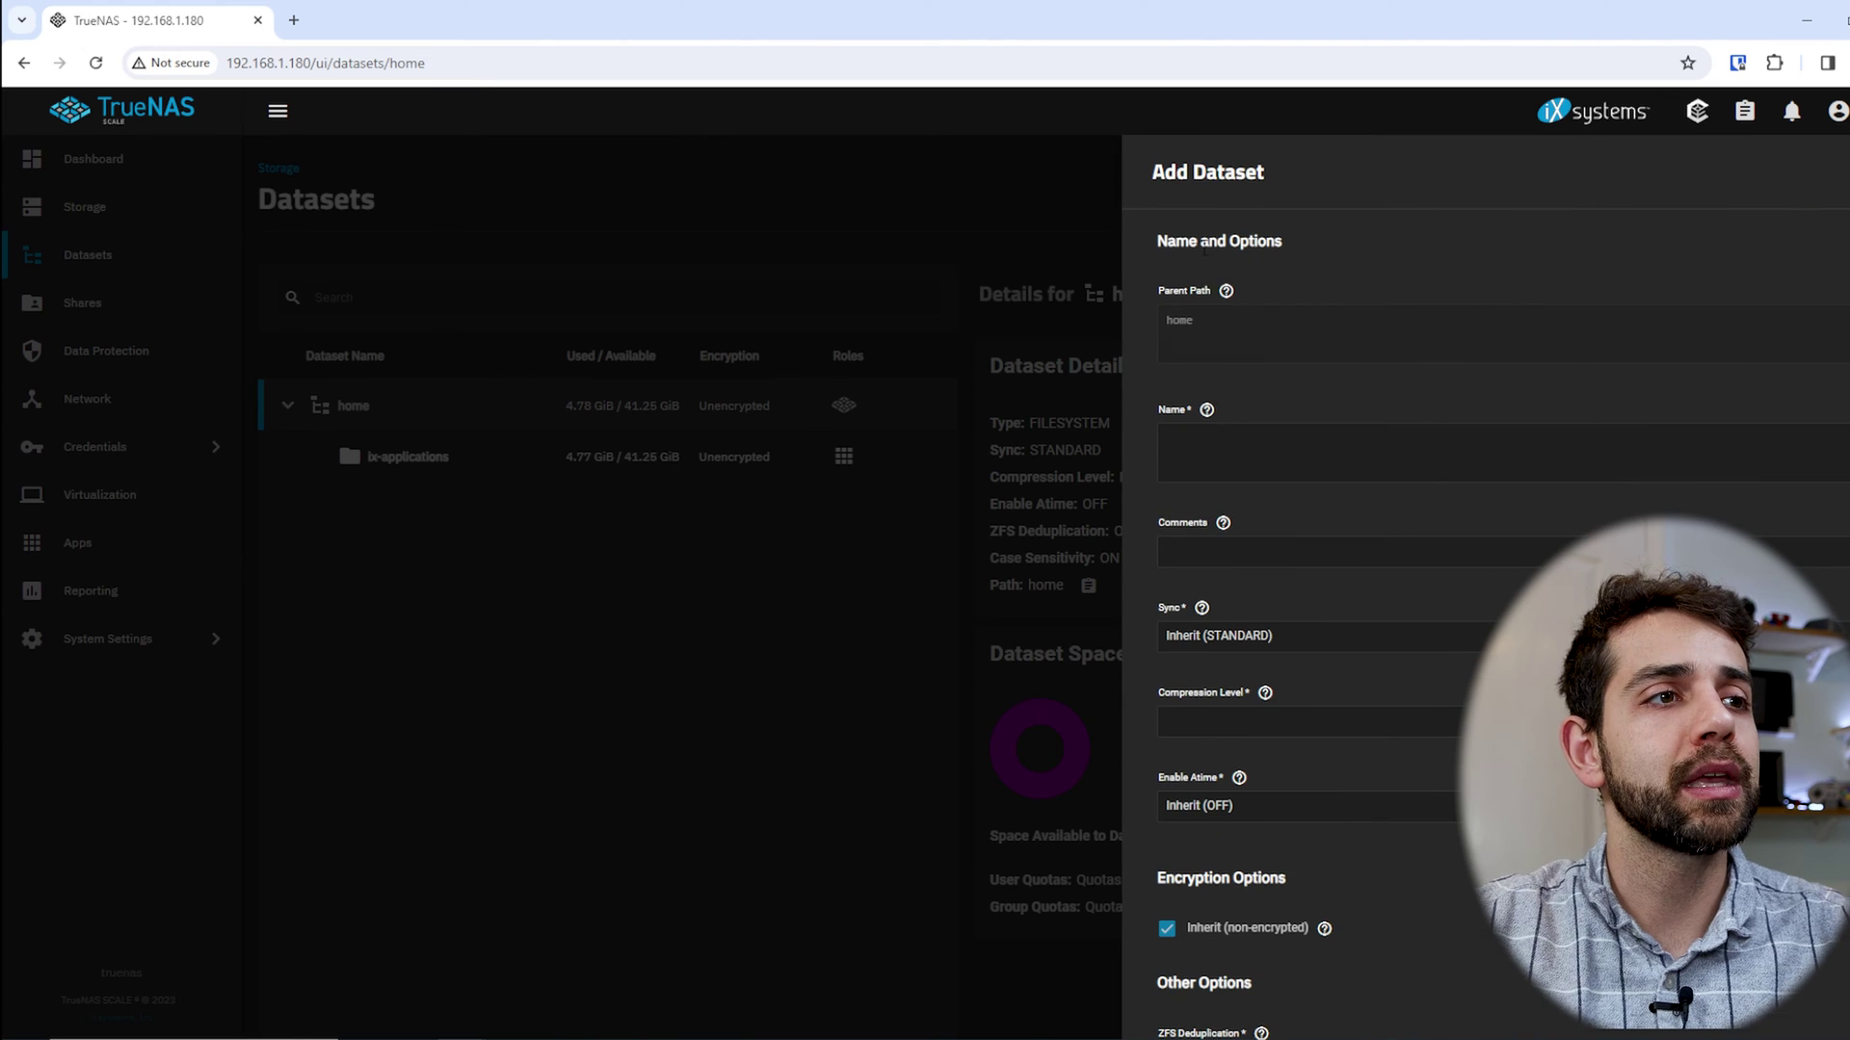
click(1225, 435)
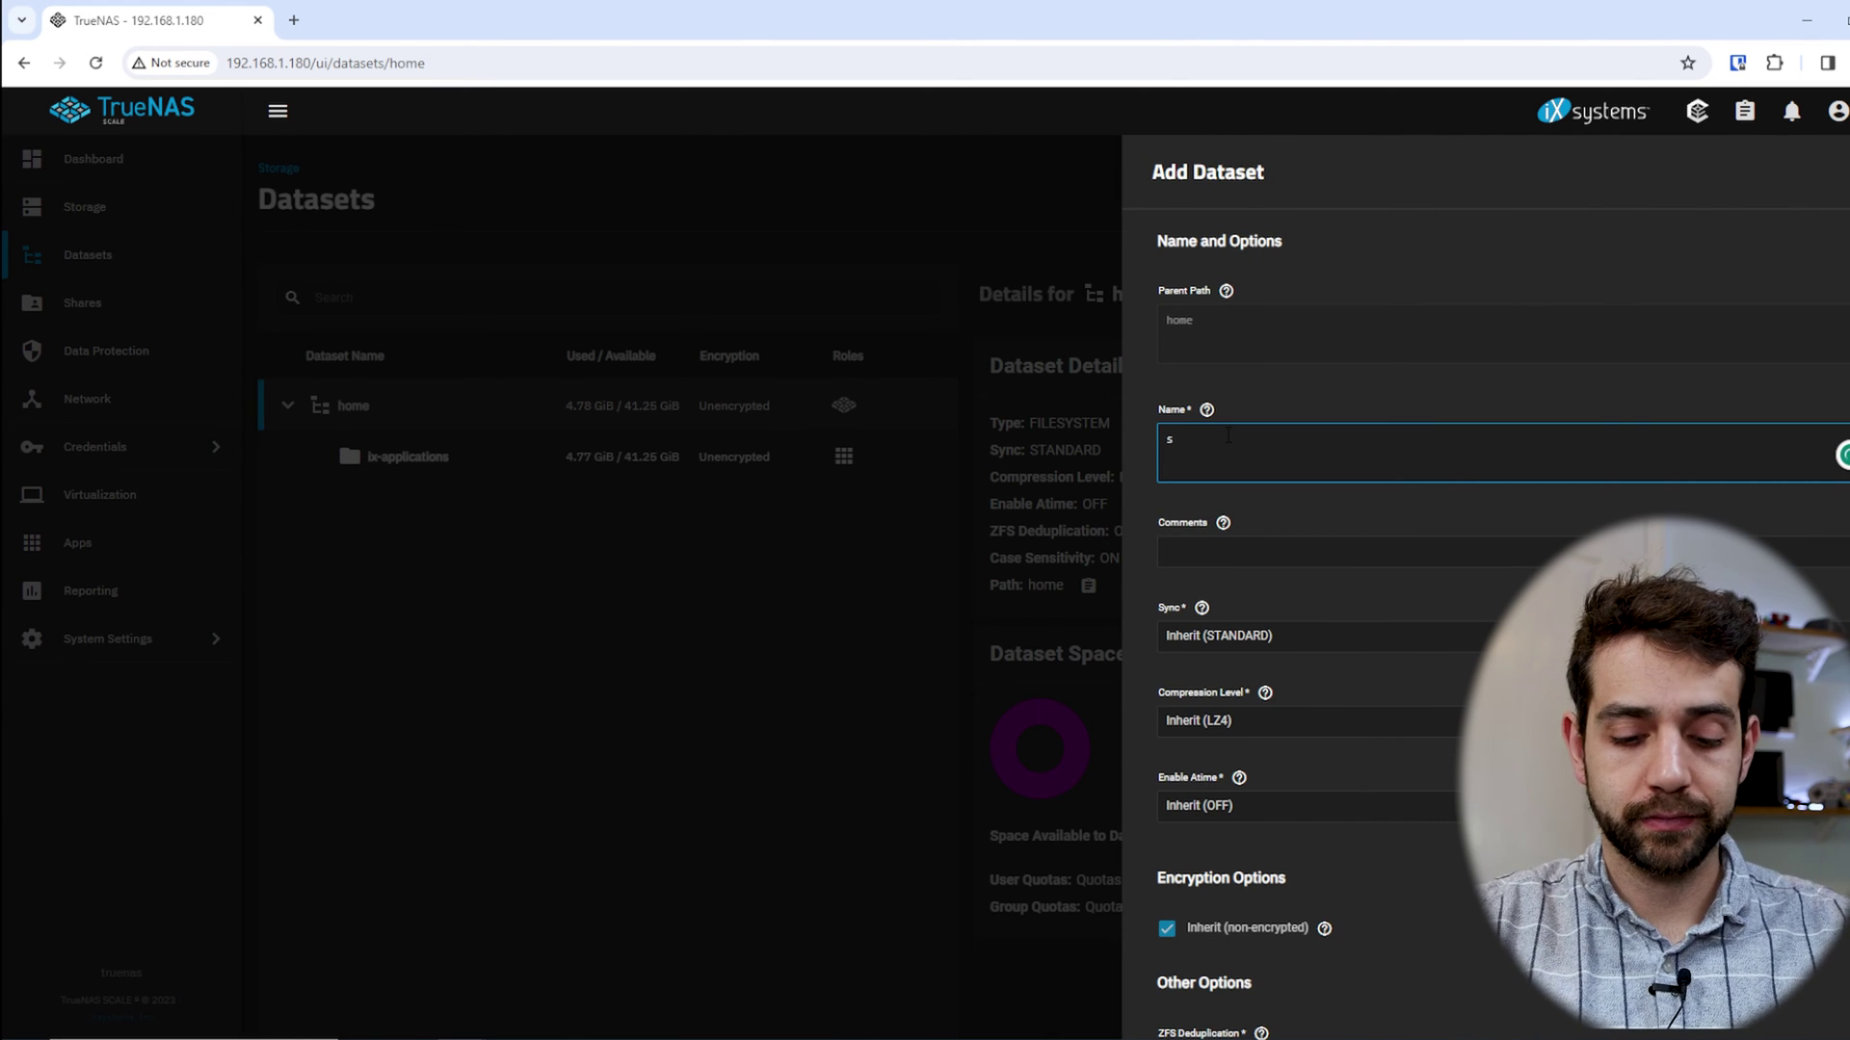
scroll(1320, 828, down, 3)
click(1193, 1002)
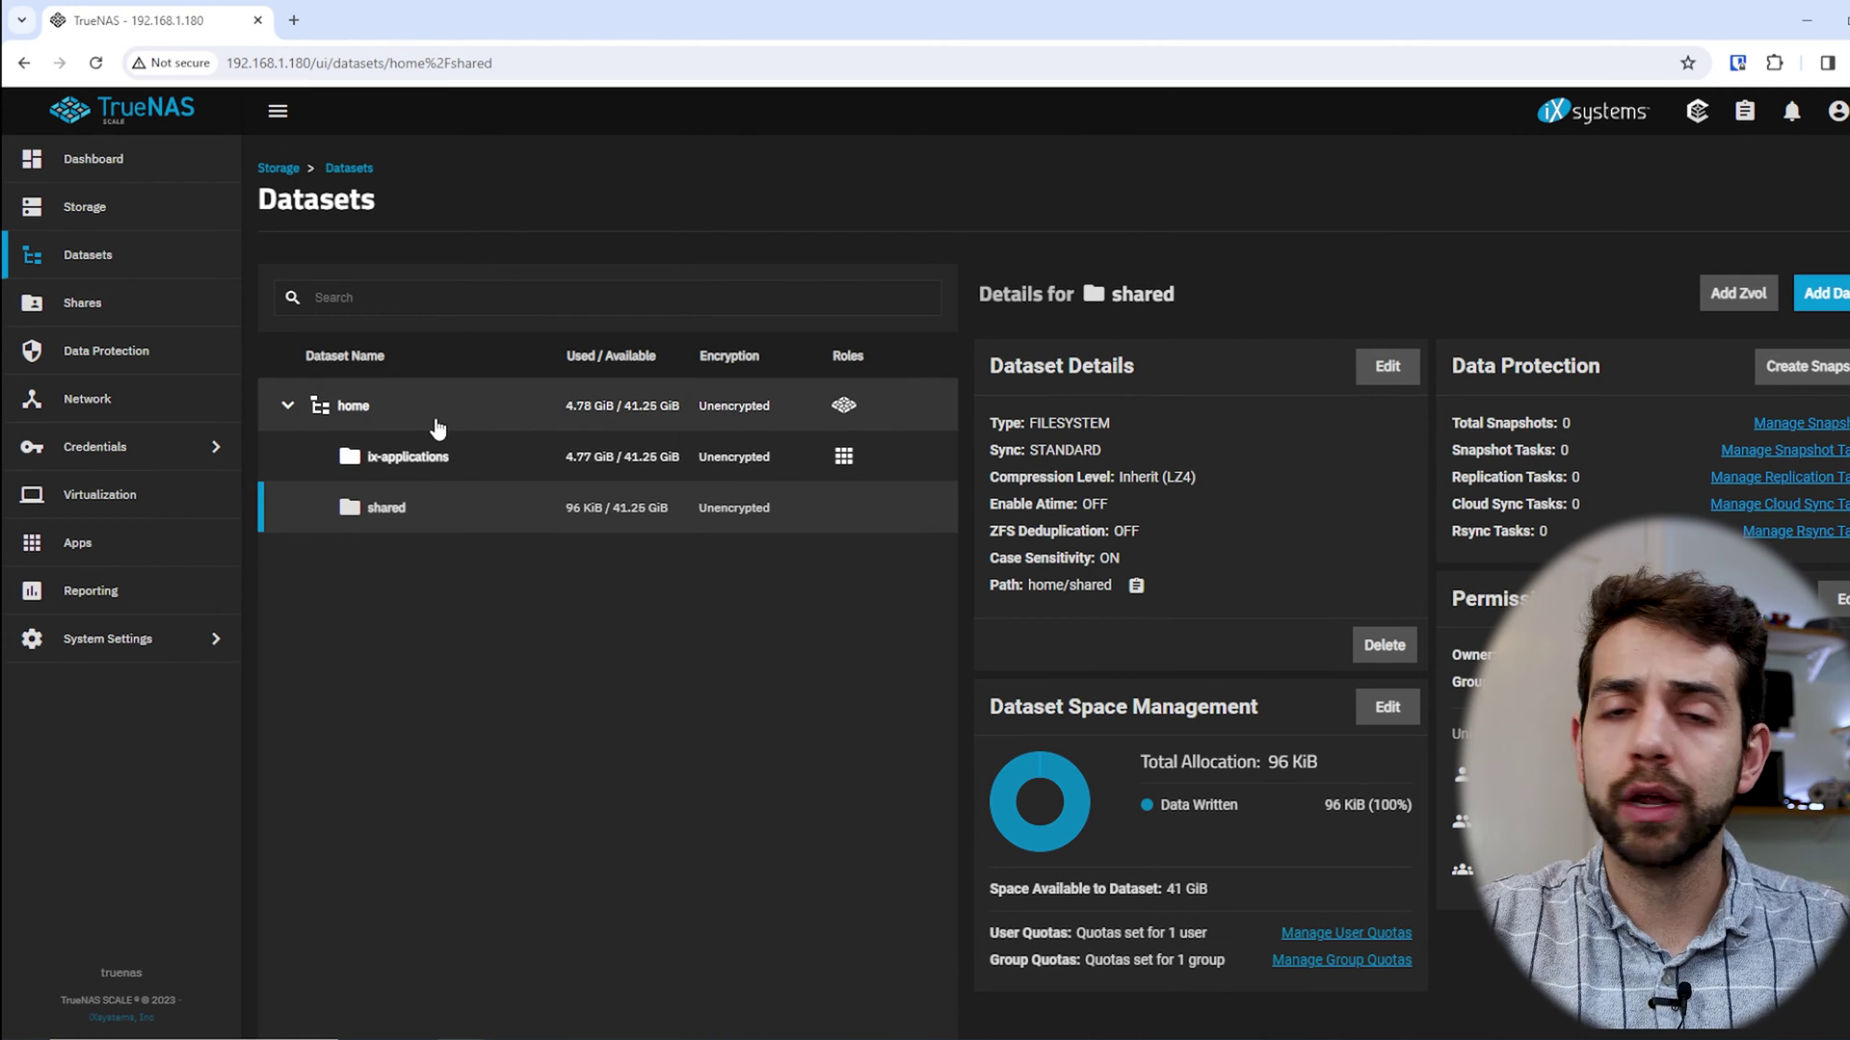
Create a dataset named hr under the home pool with the default options
click(393, 421)
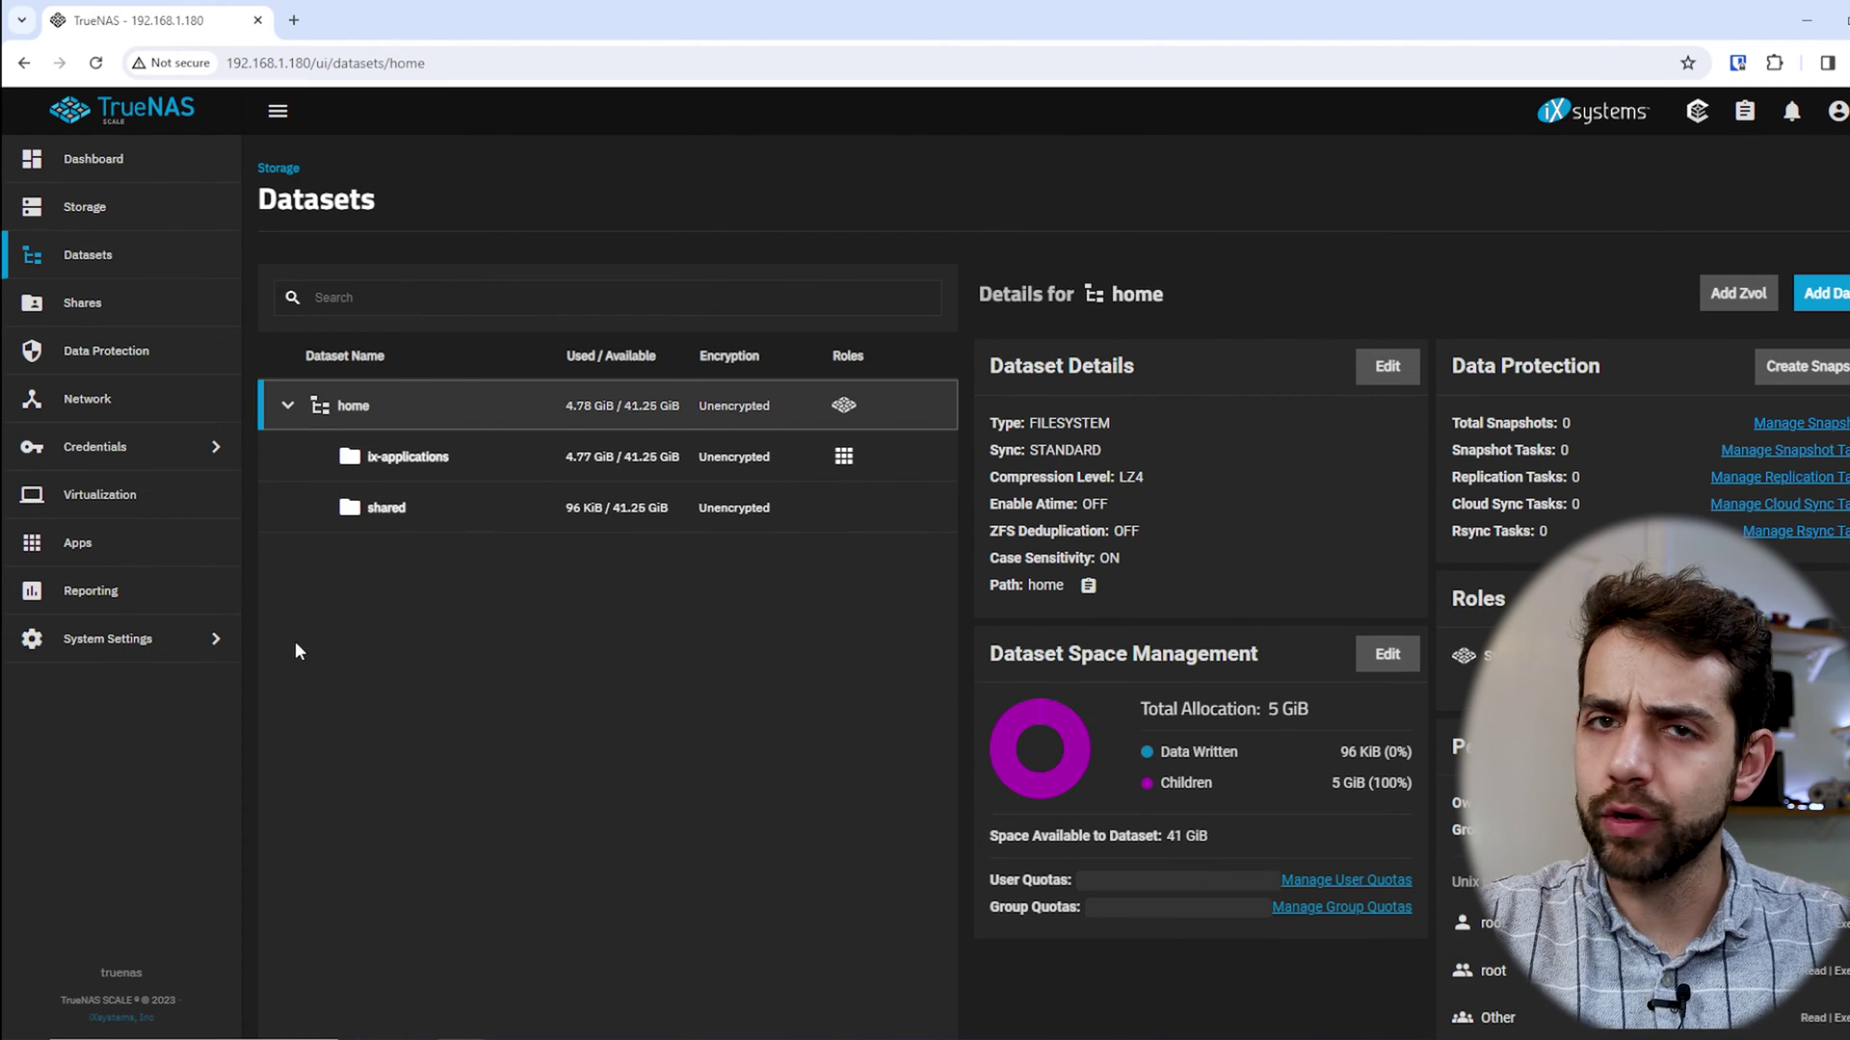
click(1816, 293)
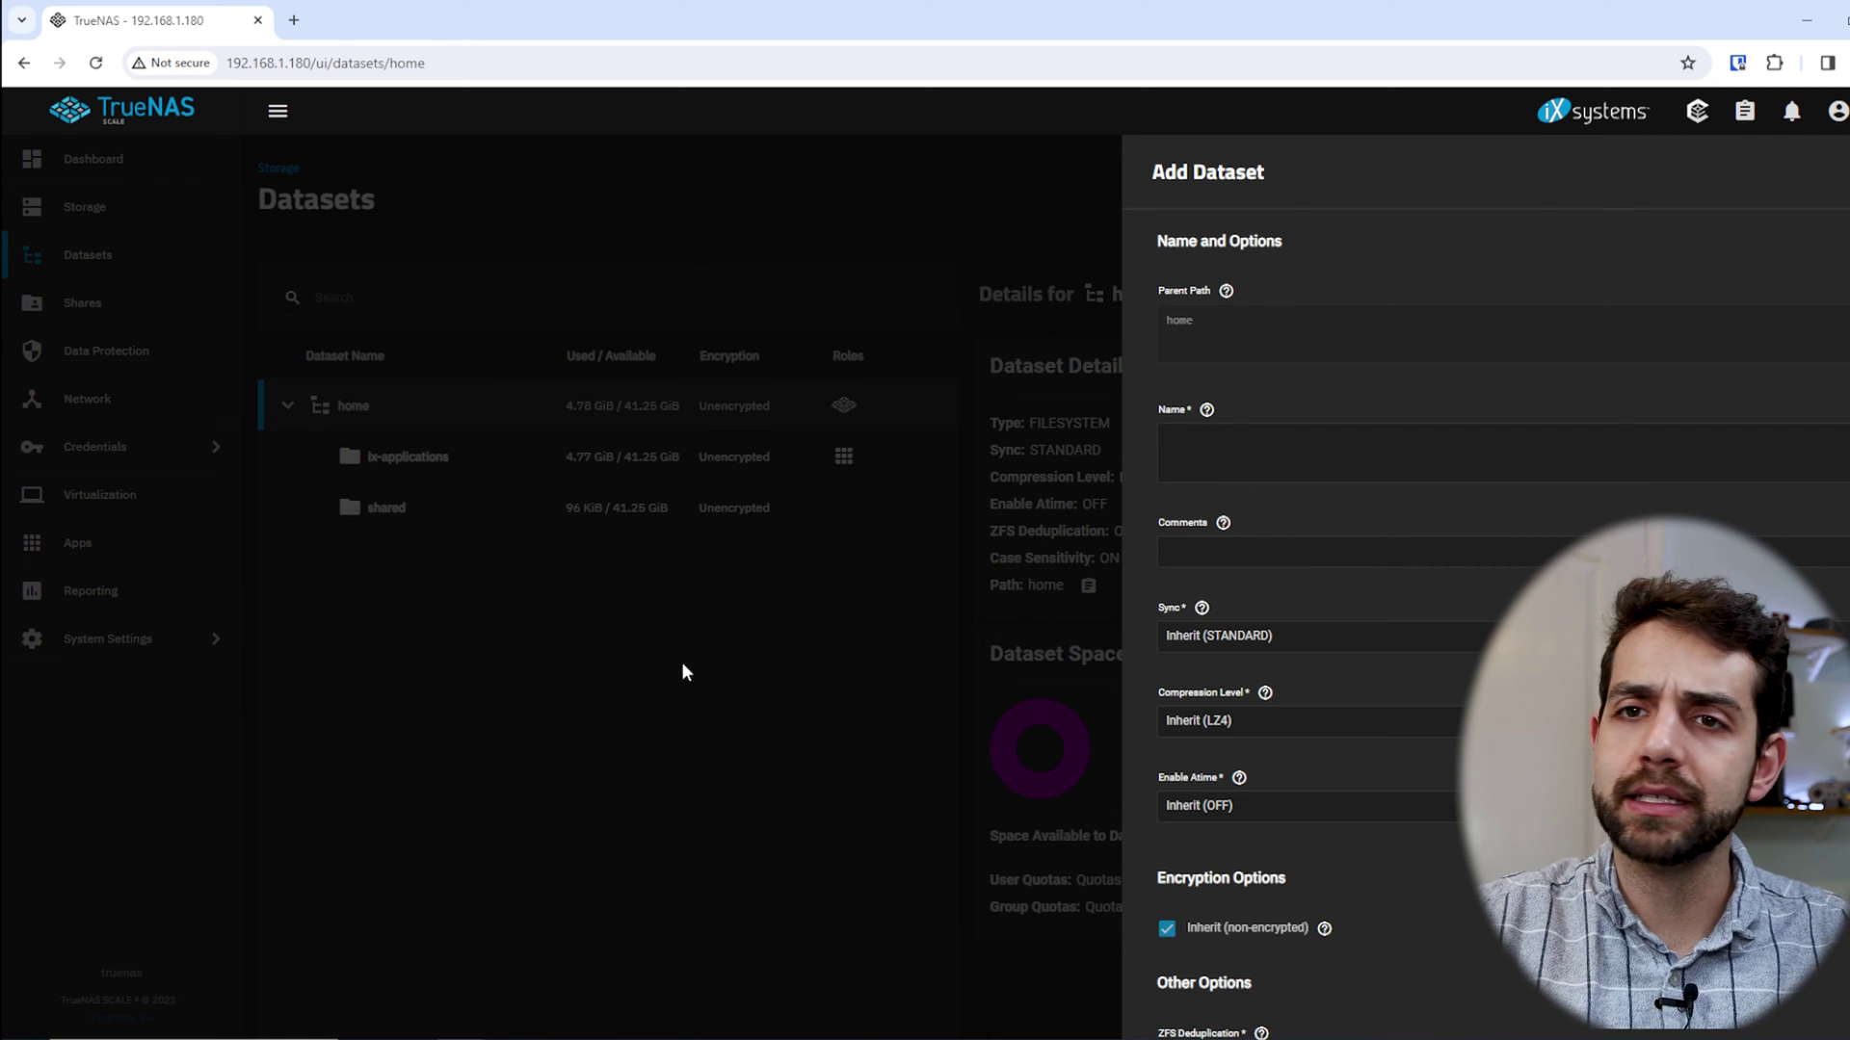
click(1254, 435)
text(e)
key(BackSpace)
text(hr)
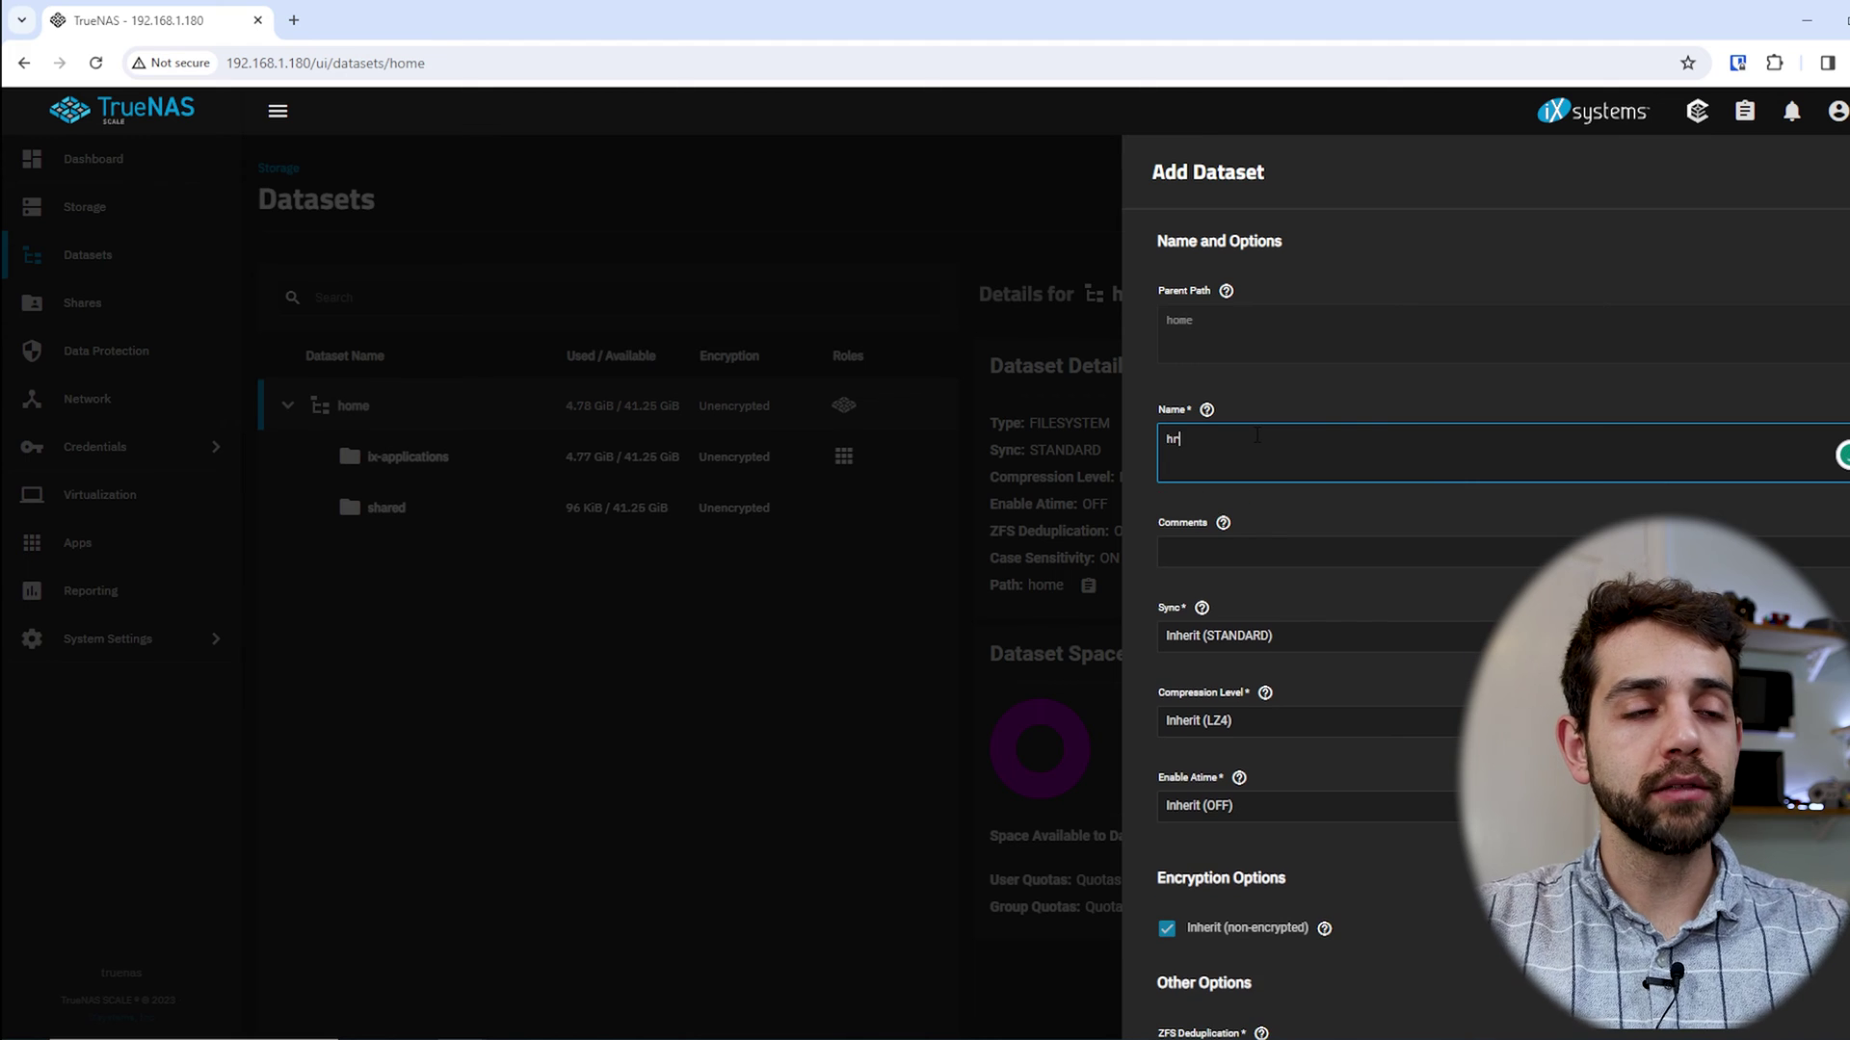
scroll(1324, 773, down, 2)
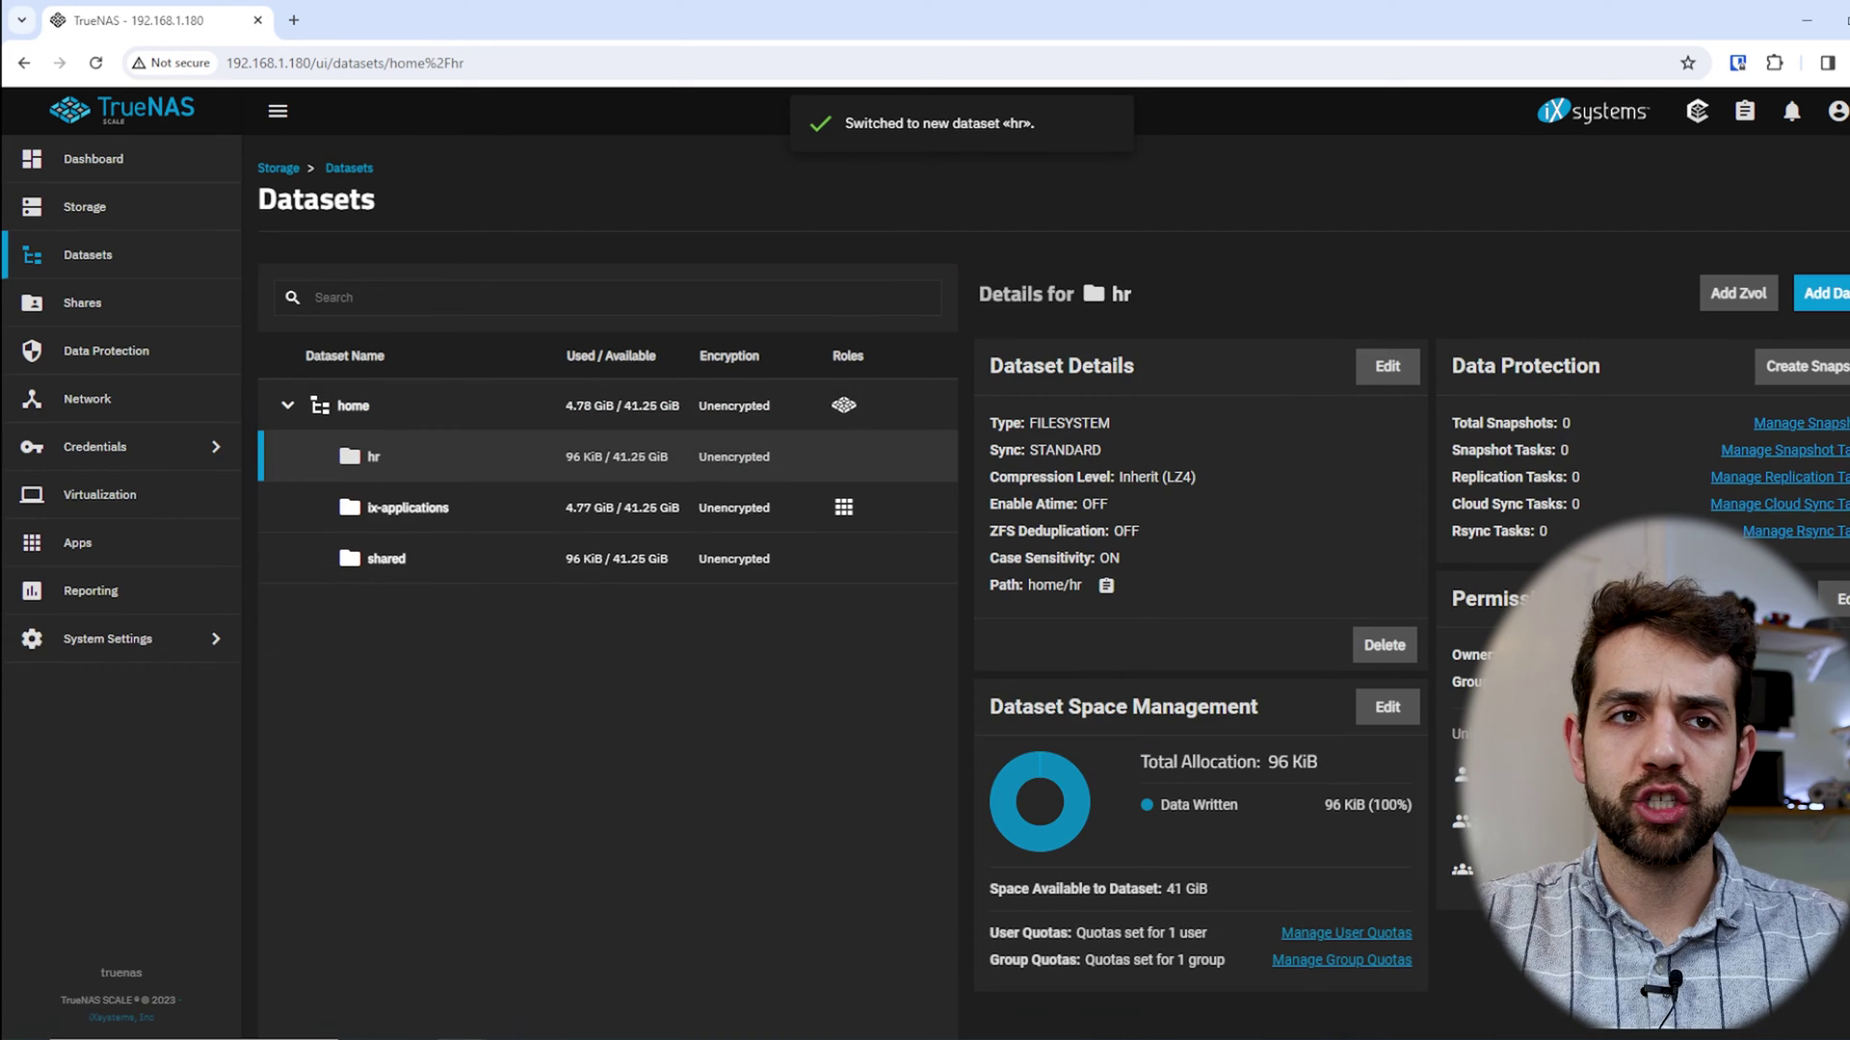
Create a dataset named engineer under the home pool with the default options
click(1824, 291)
click(1205, 443)
text(en)
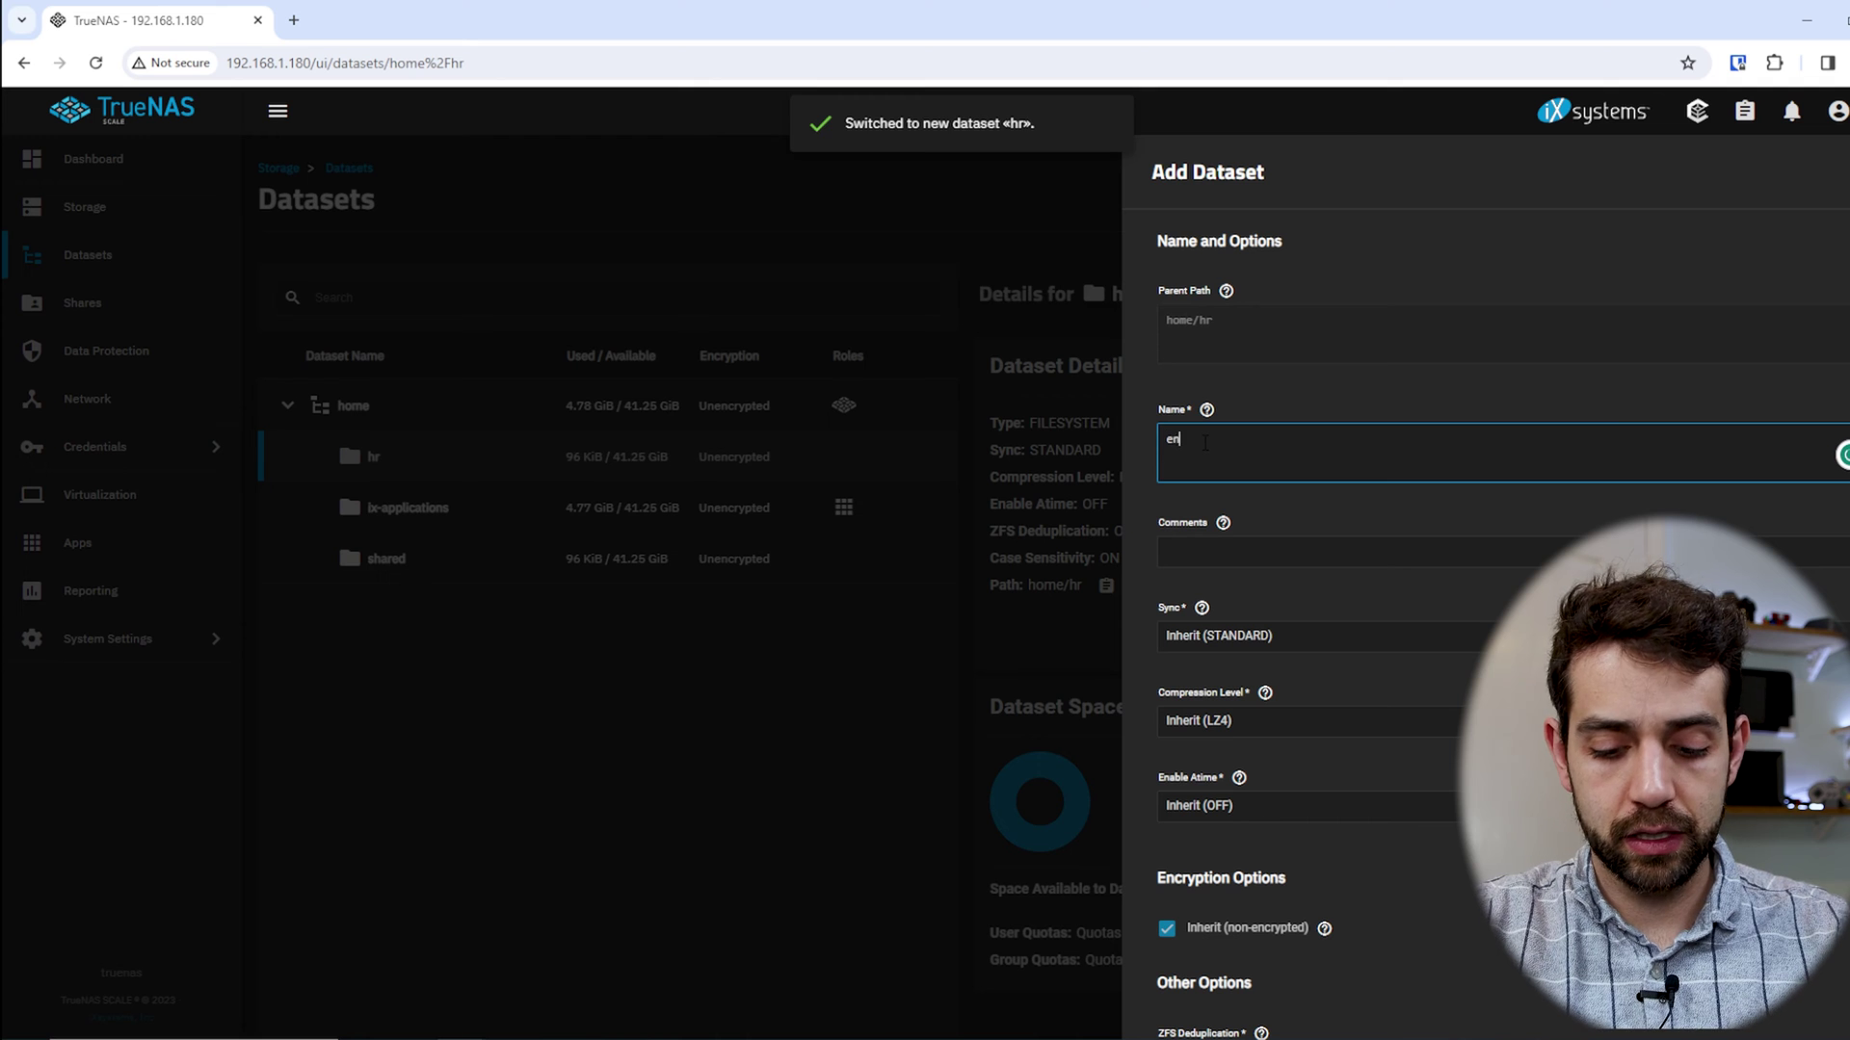
text(gineering)
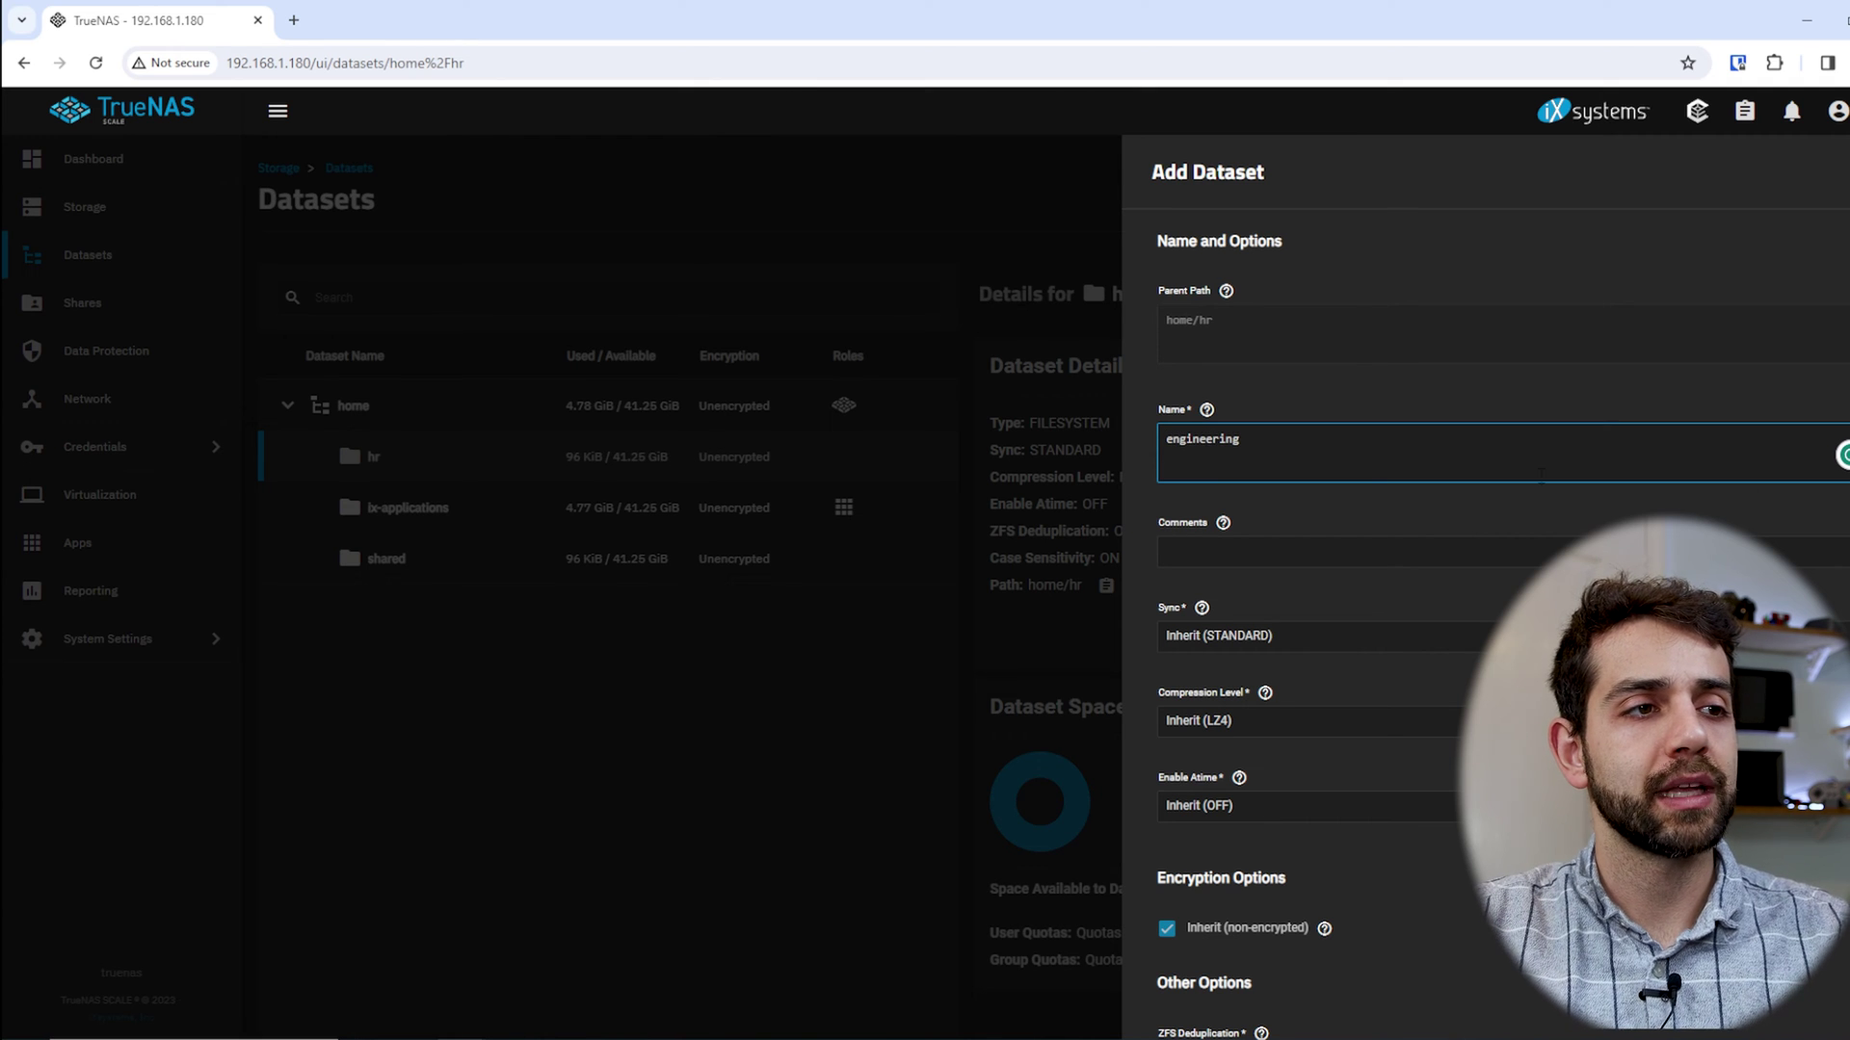
key(BackSpace)
key(BackSpace)
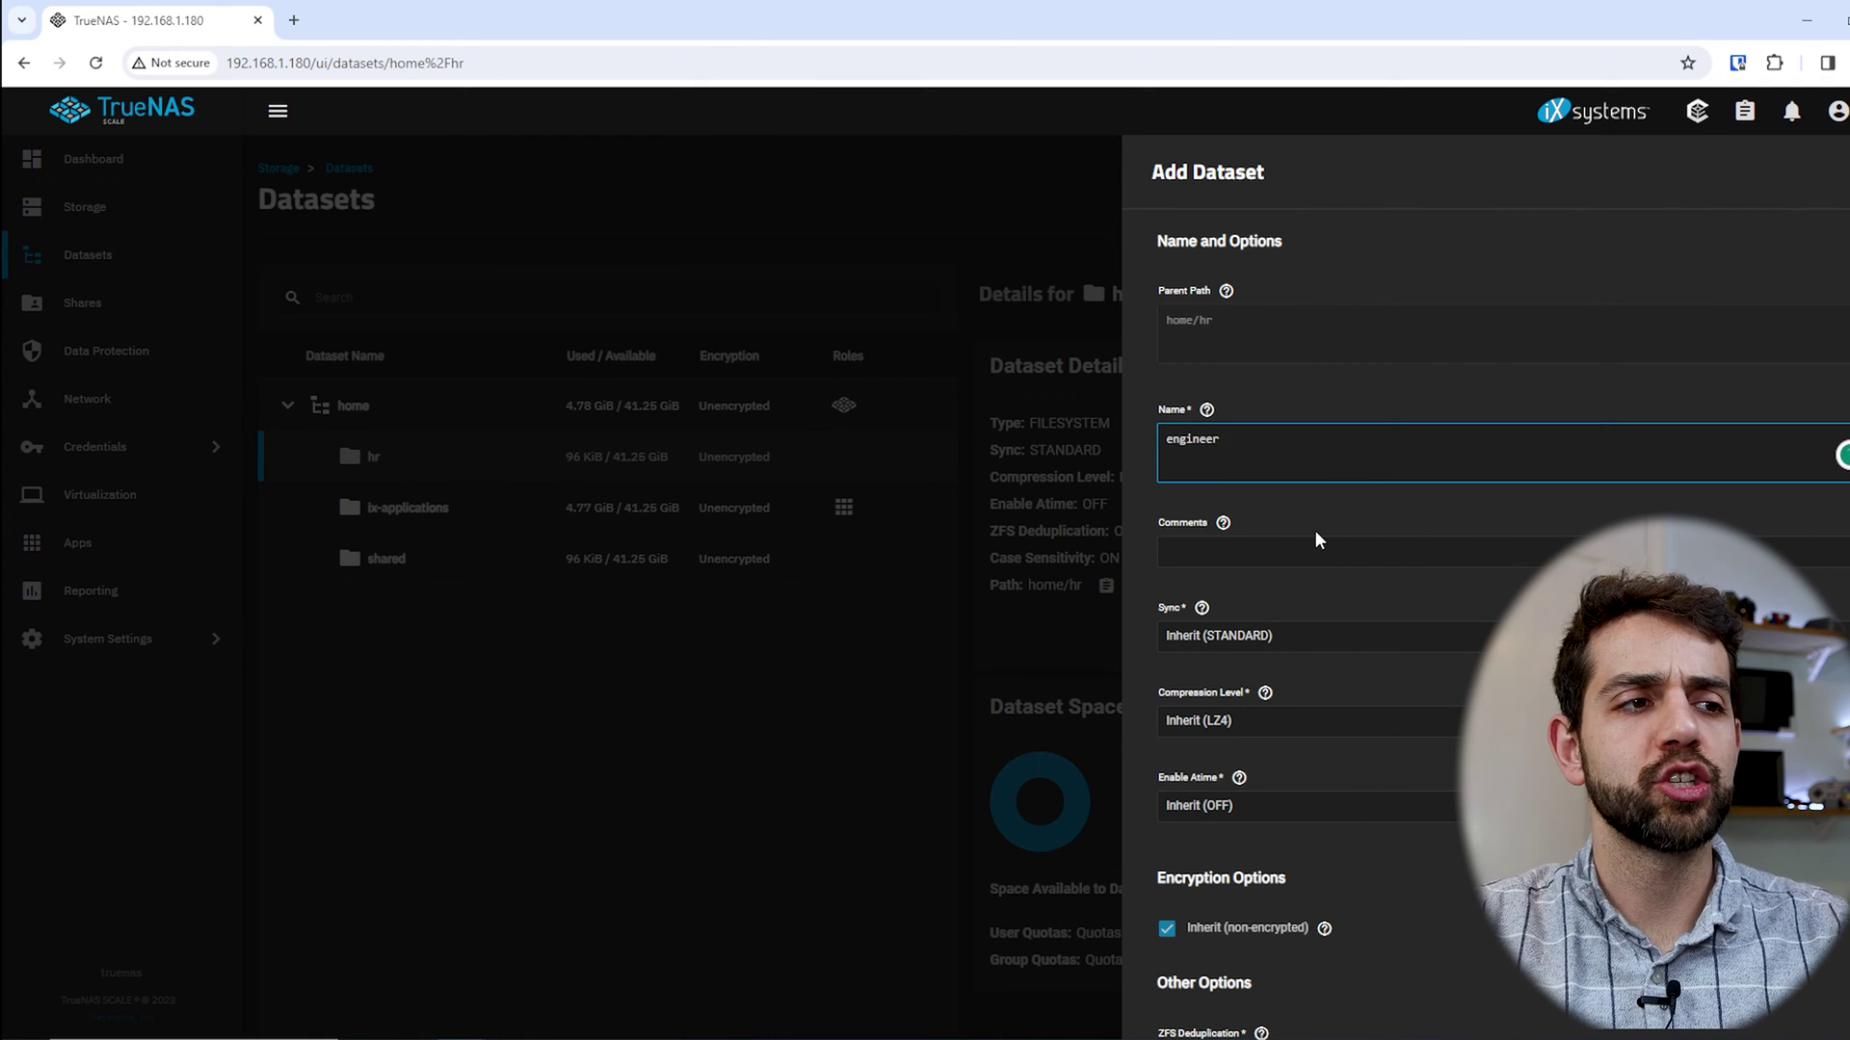
key(Return)
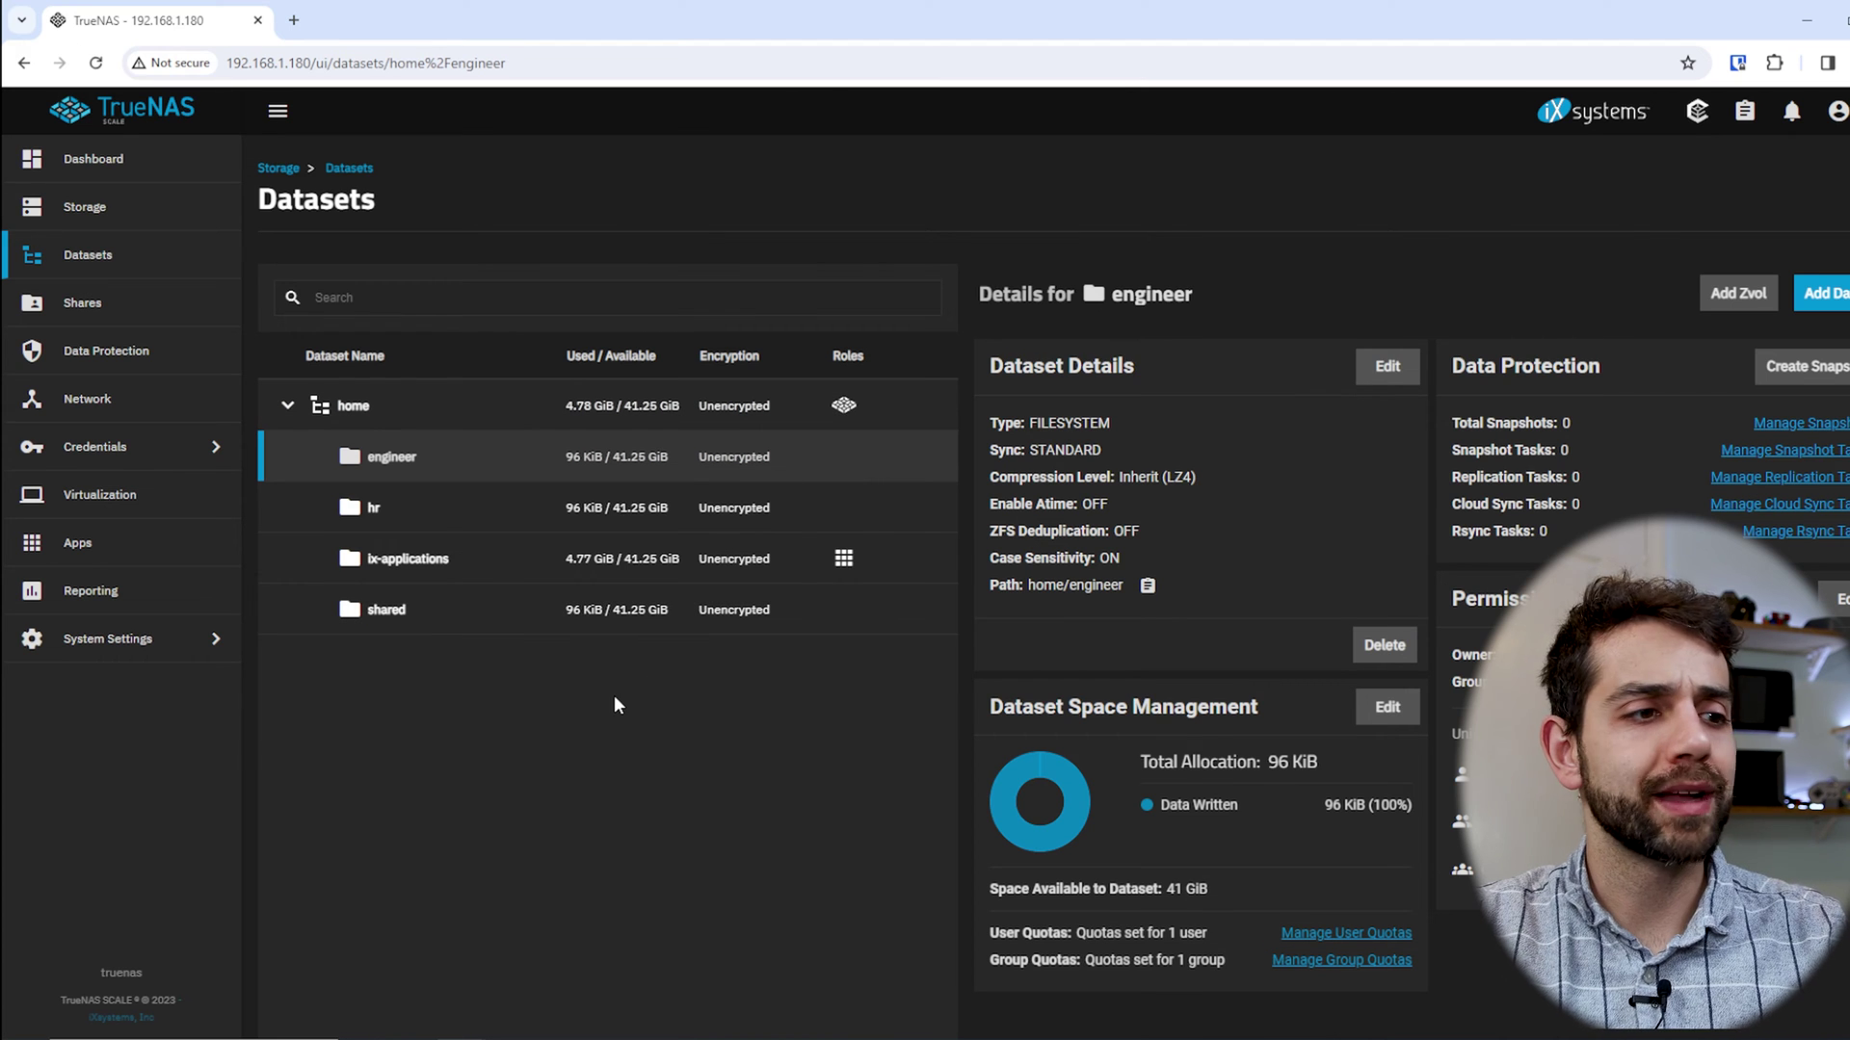
Review the engineer dataset's space management information and its user quotas
drag(1021, 711, 1304, 844)
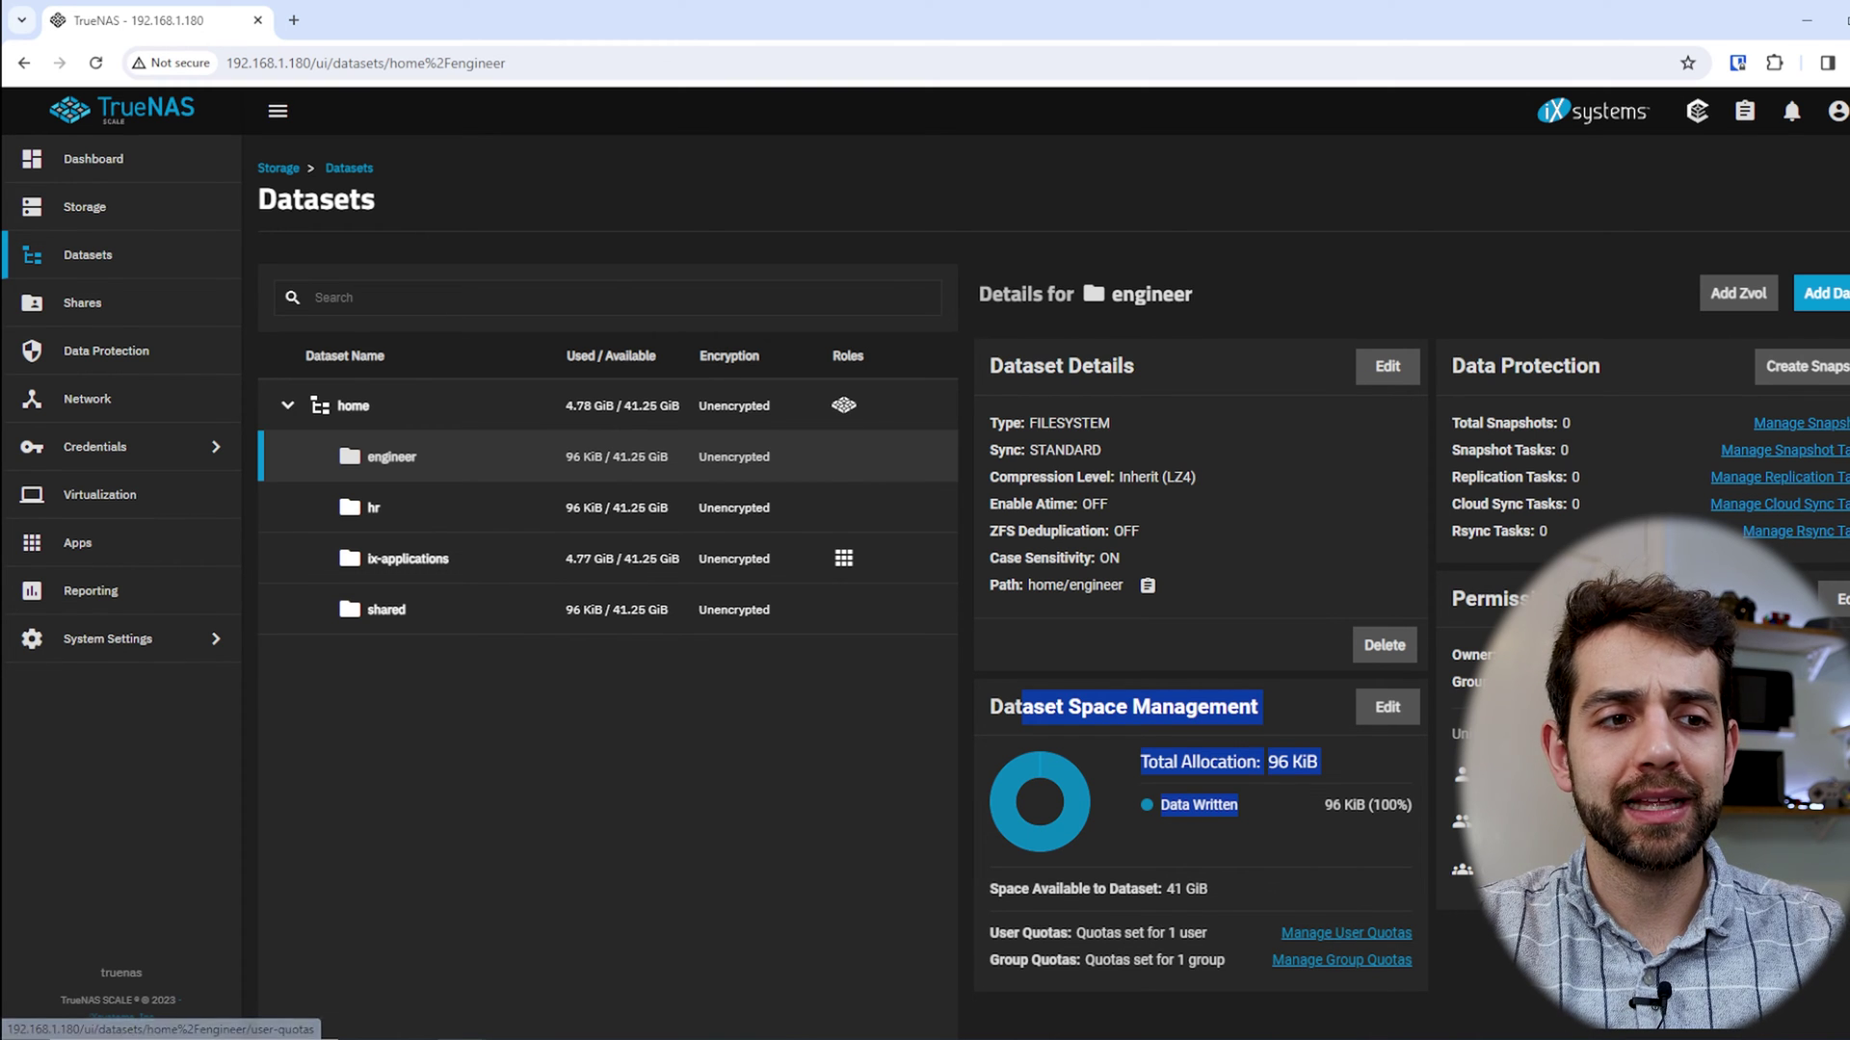
click(1340, 939)
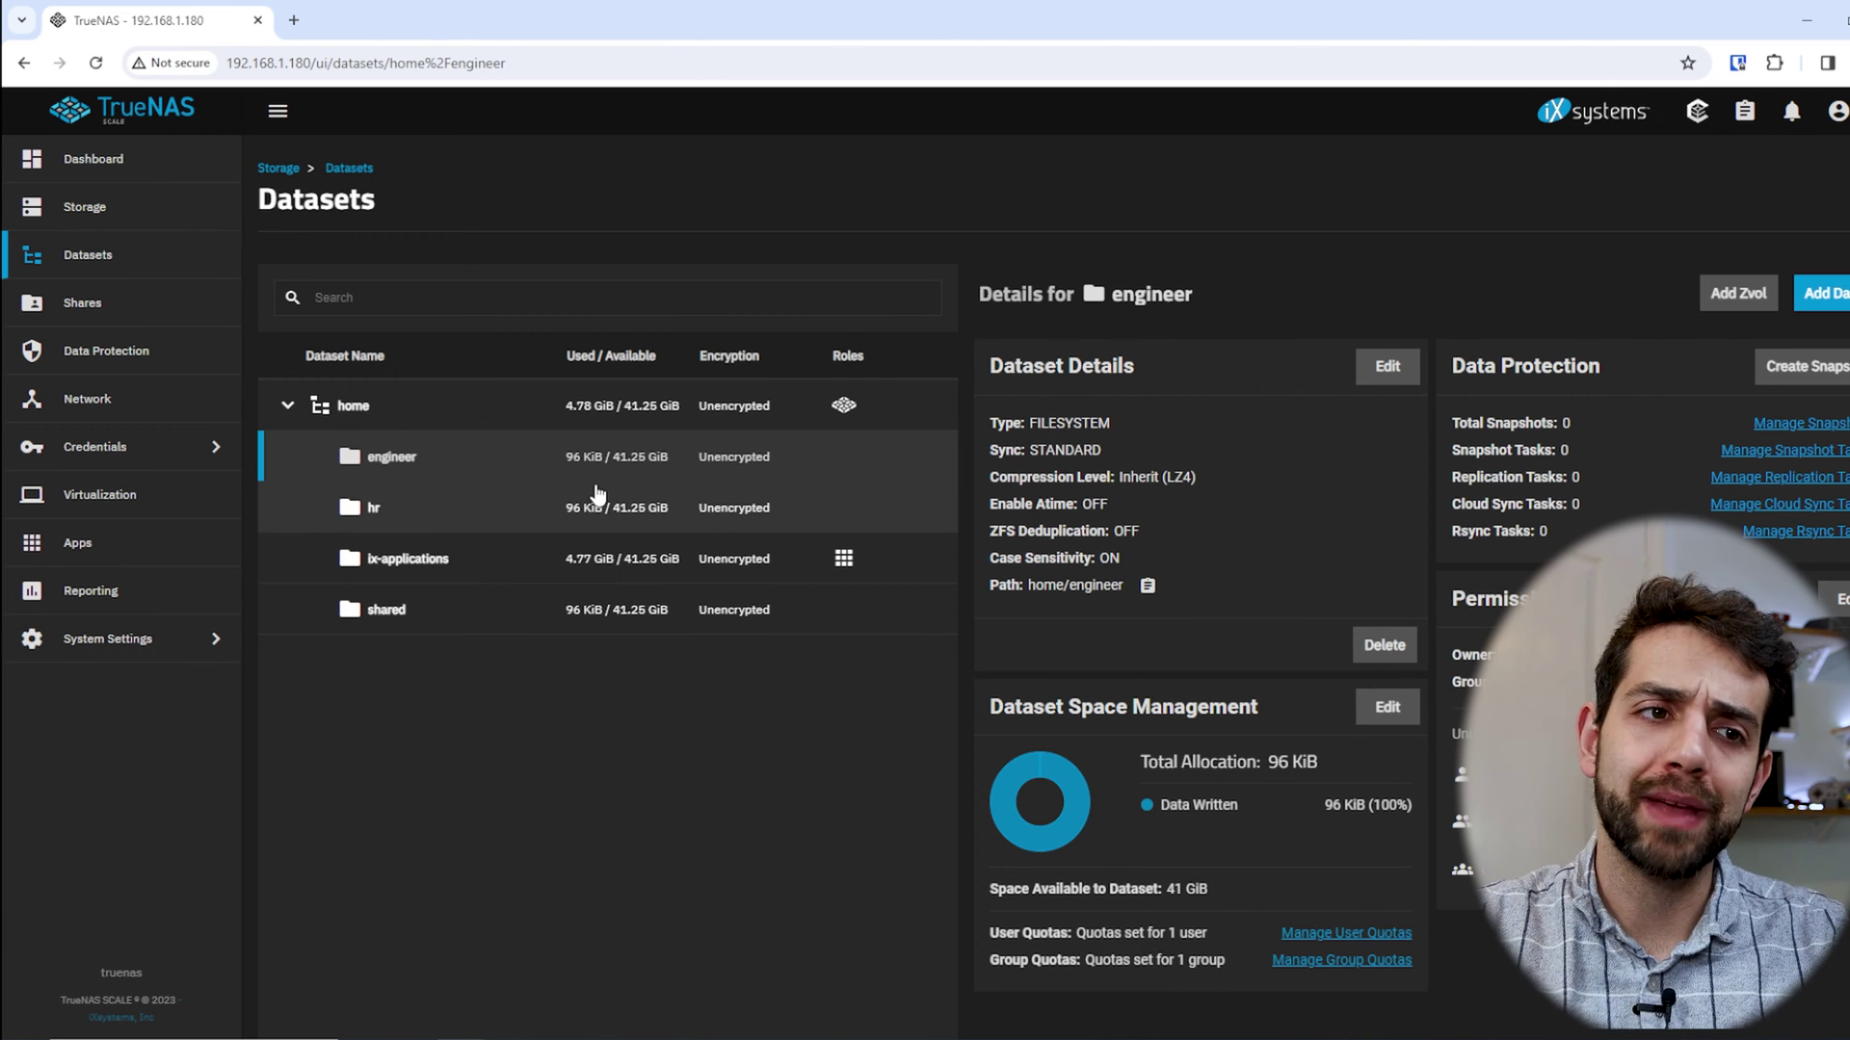
Create a local group named hr with GID 3000
click(146, 452)
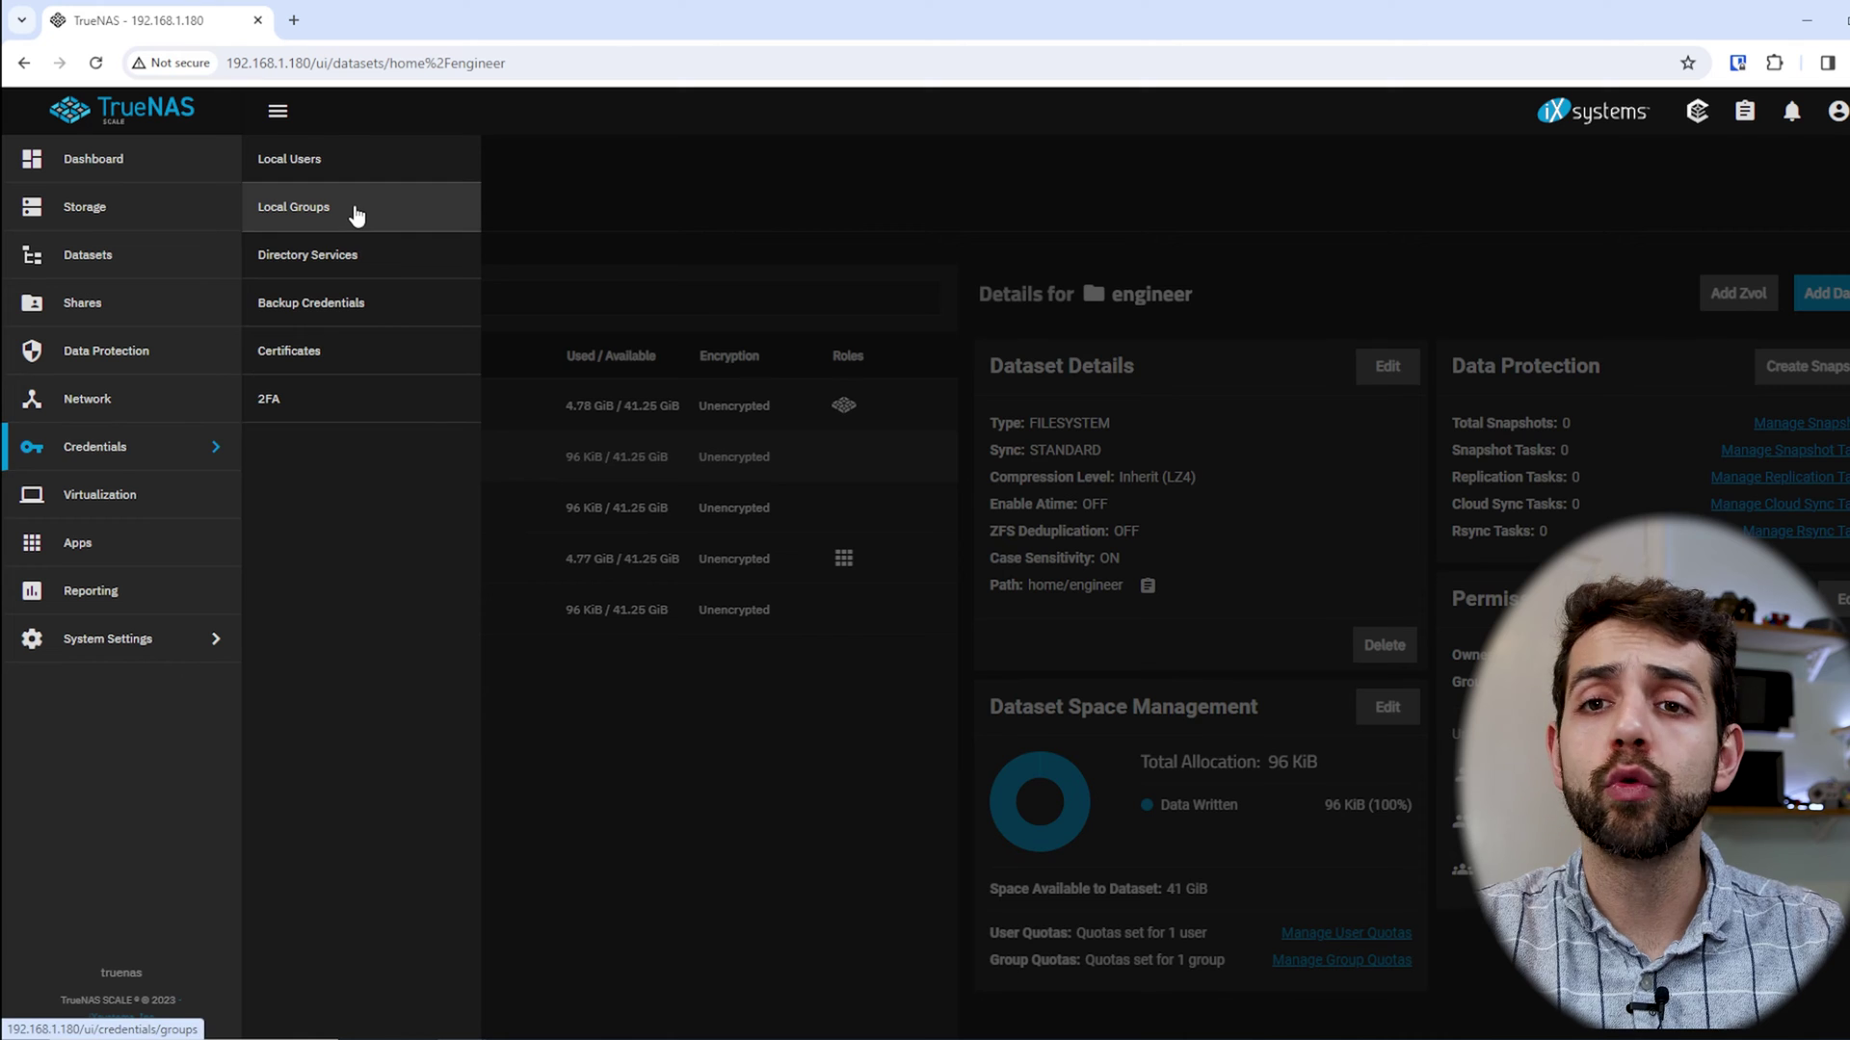
click(333, 214)
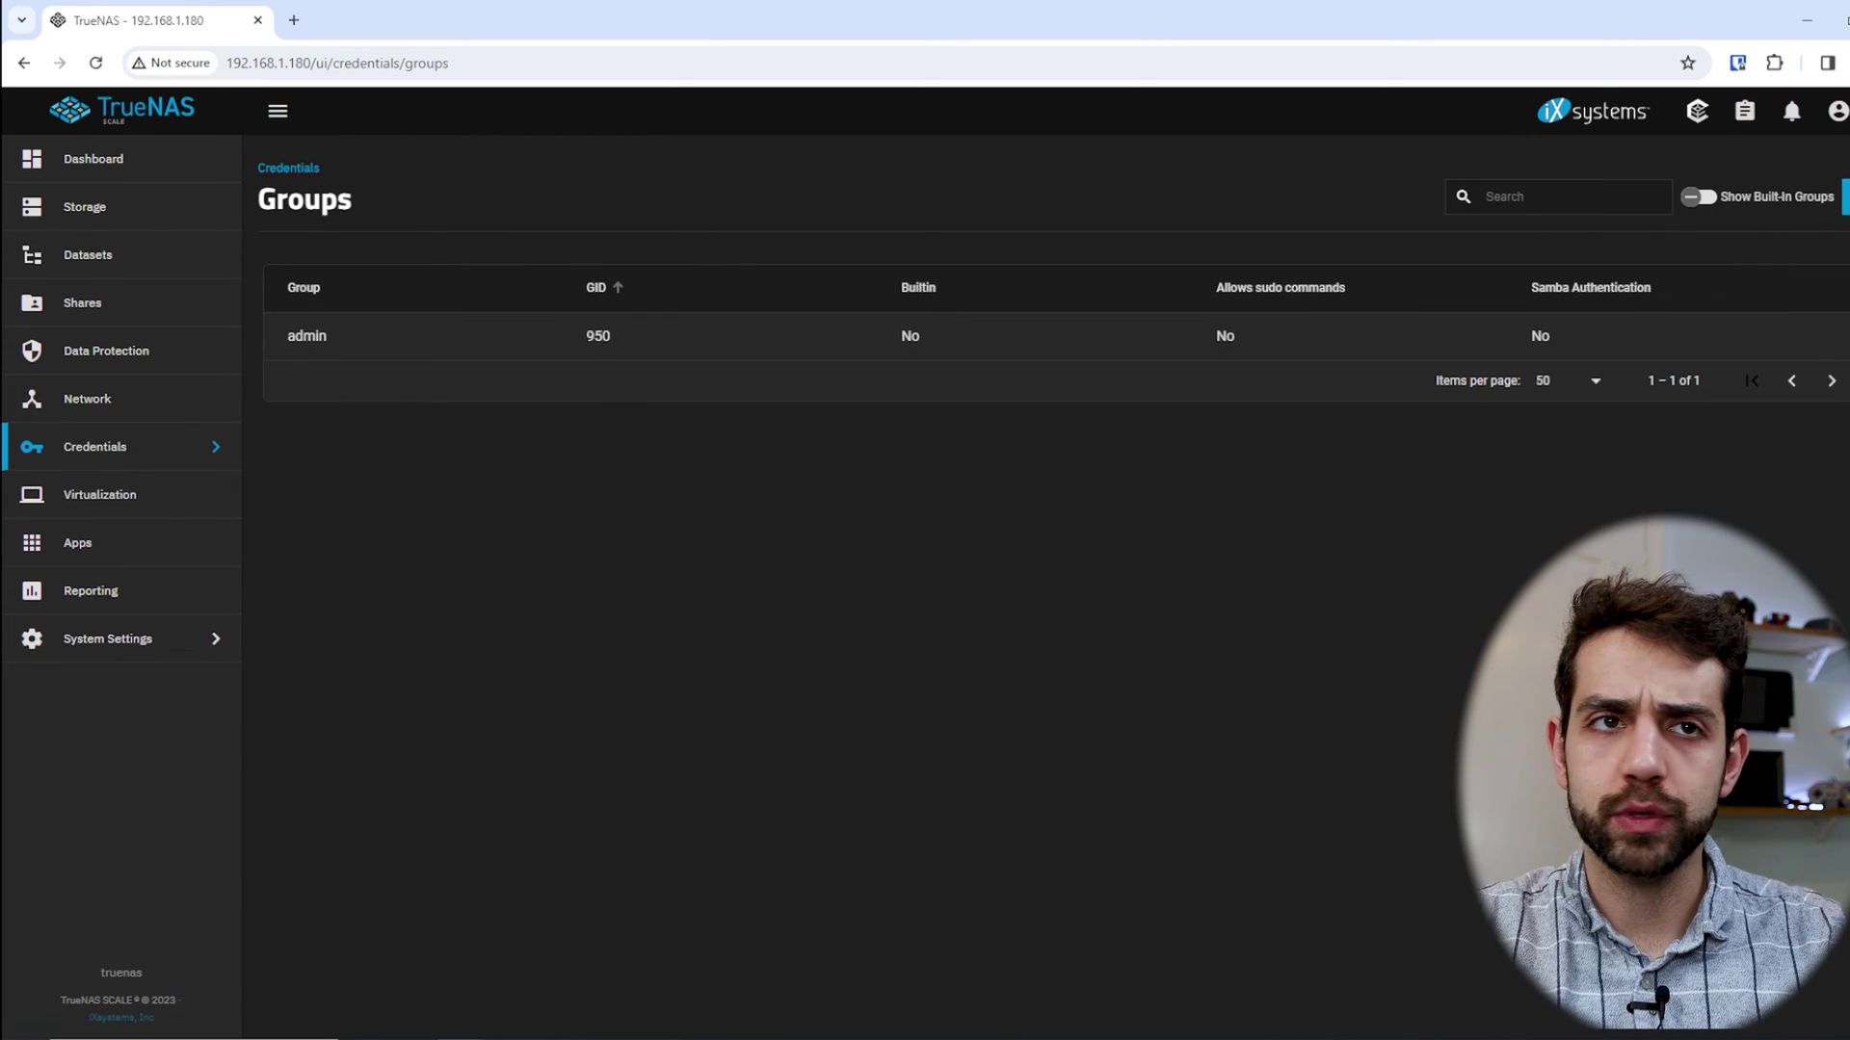
click(1842, 199)
click(1556, 408)
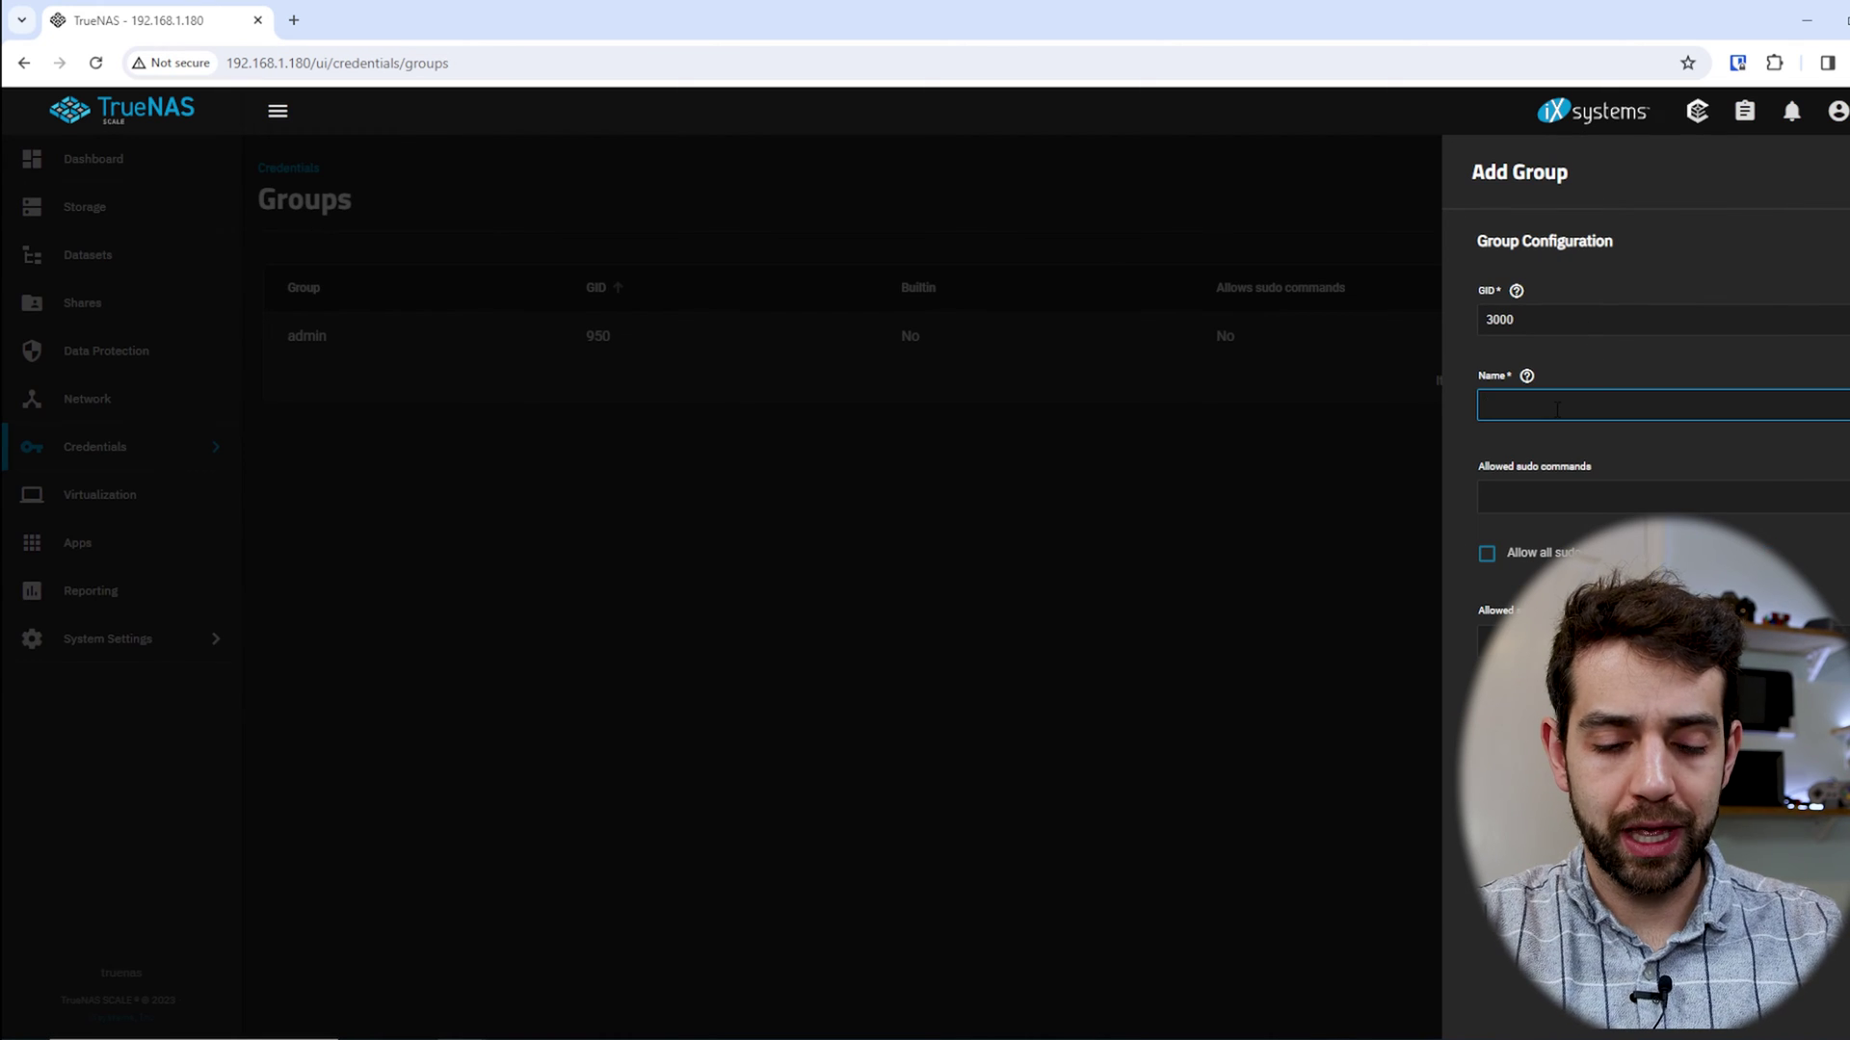
text(hr)
key(Return)
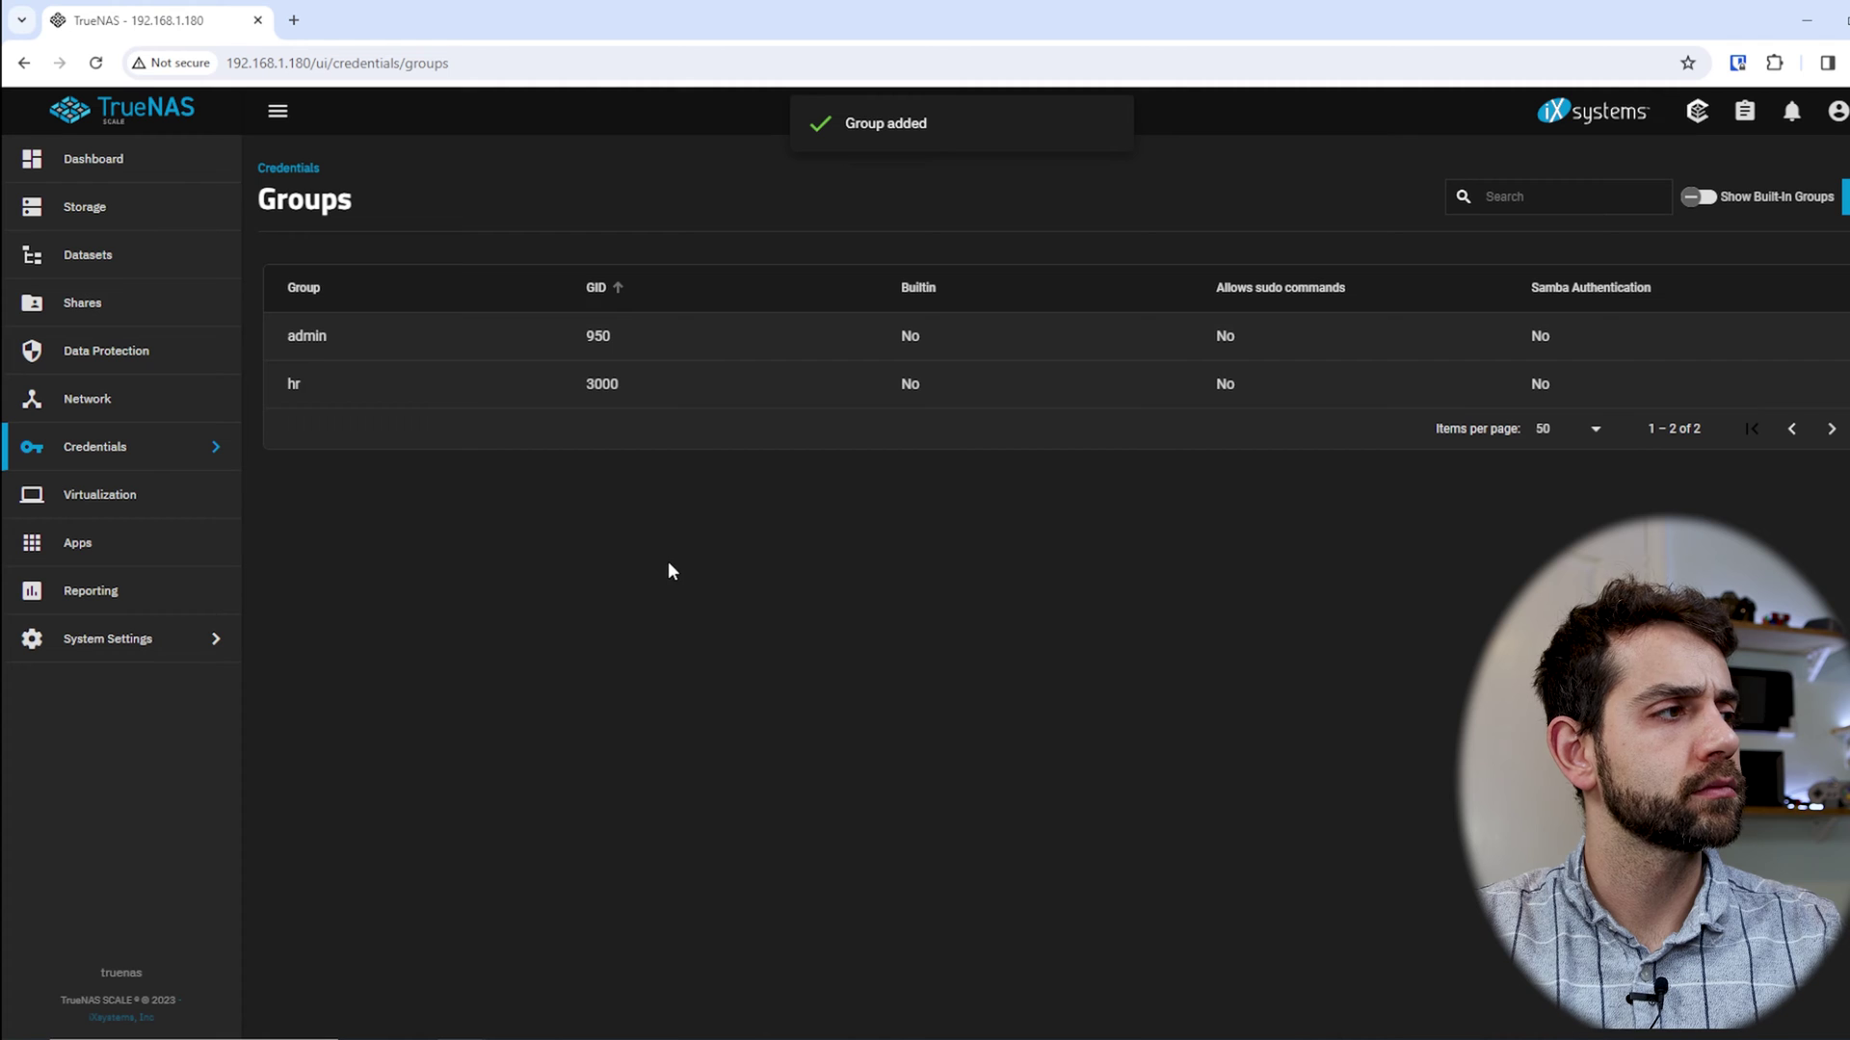
Create a second local group named engineer with GID 3001
click(1842, 198)
click(1563, 412)
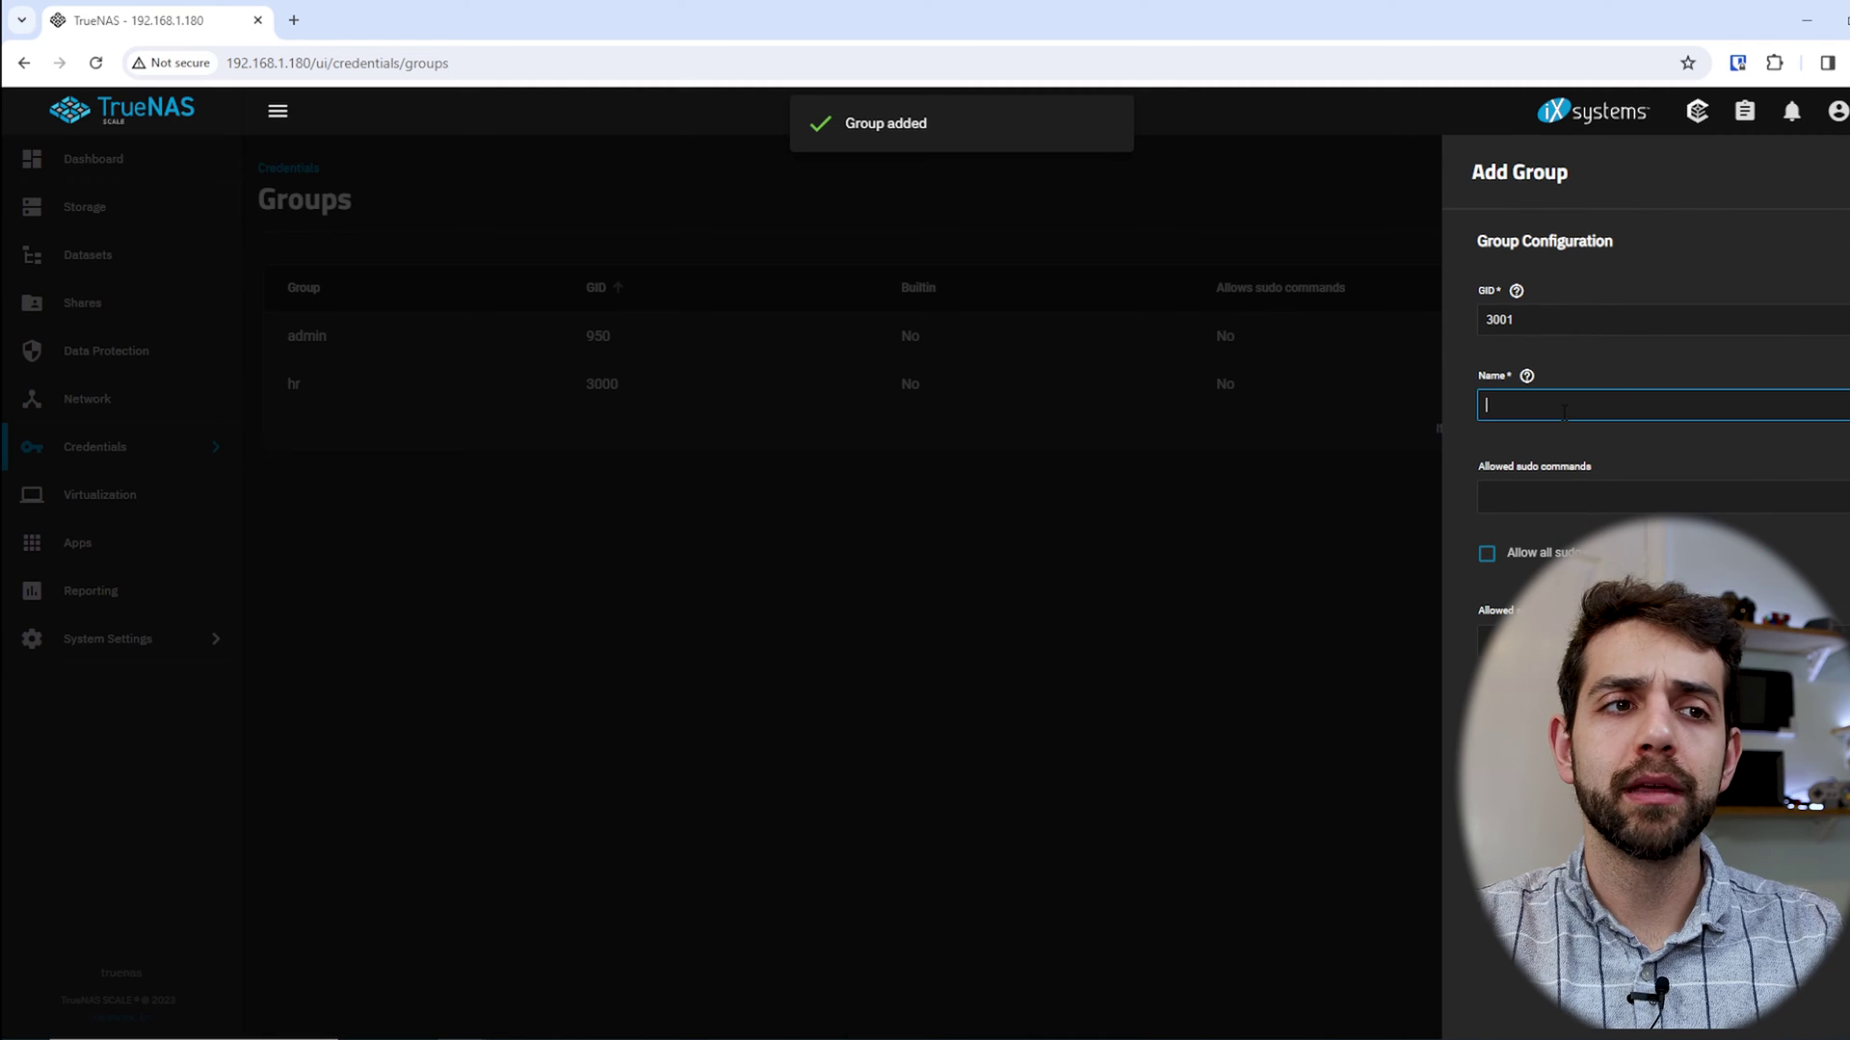
text(engineer)
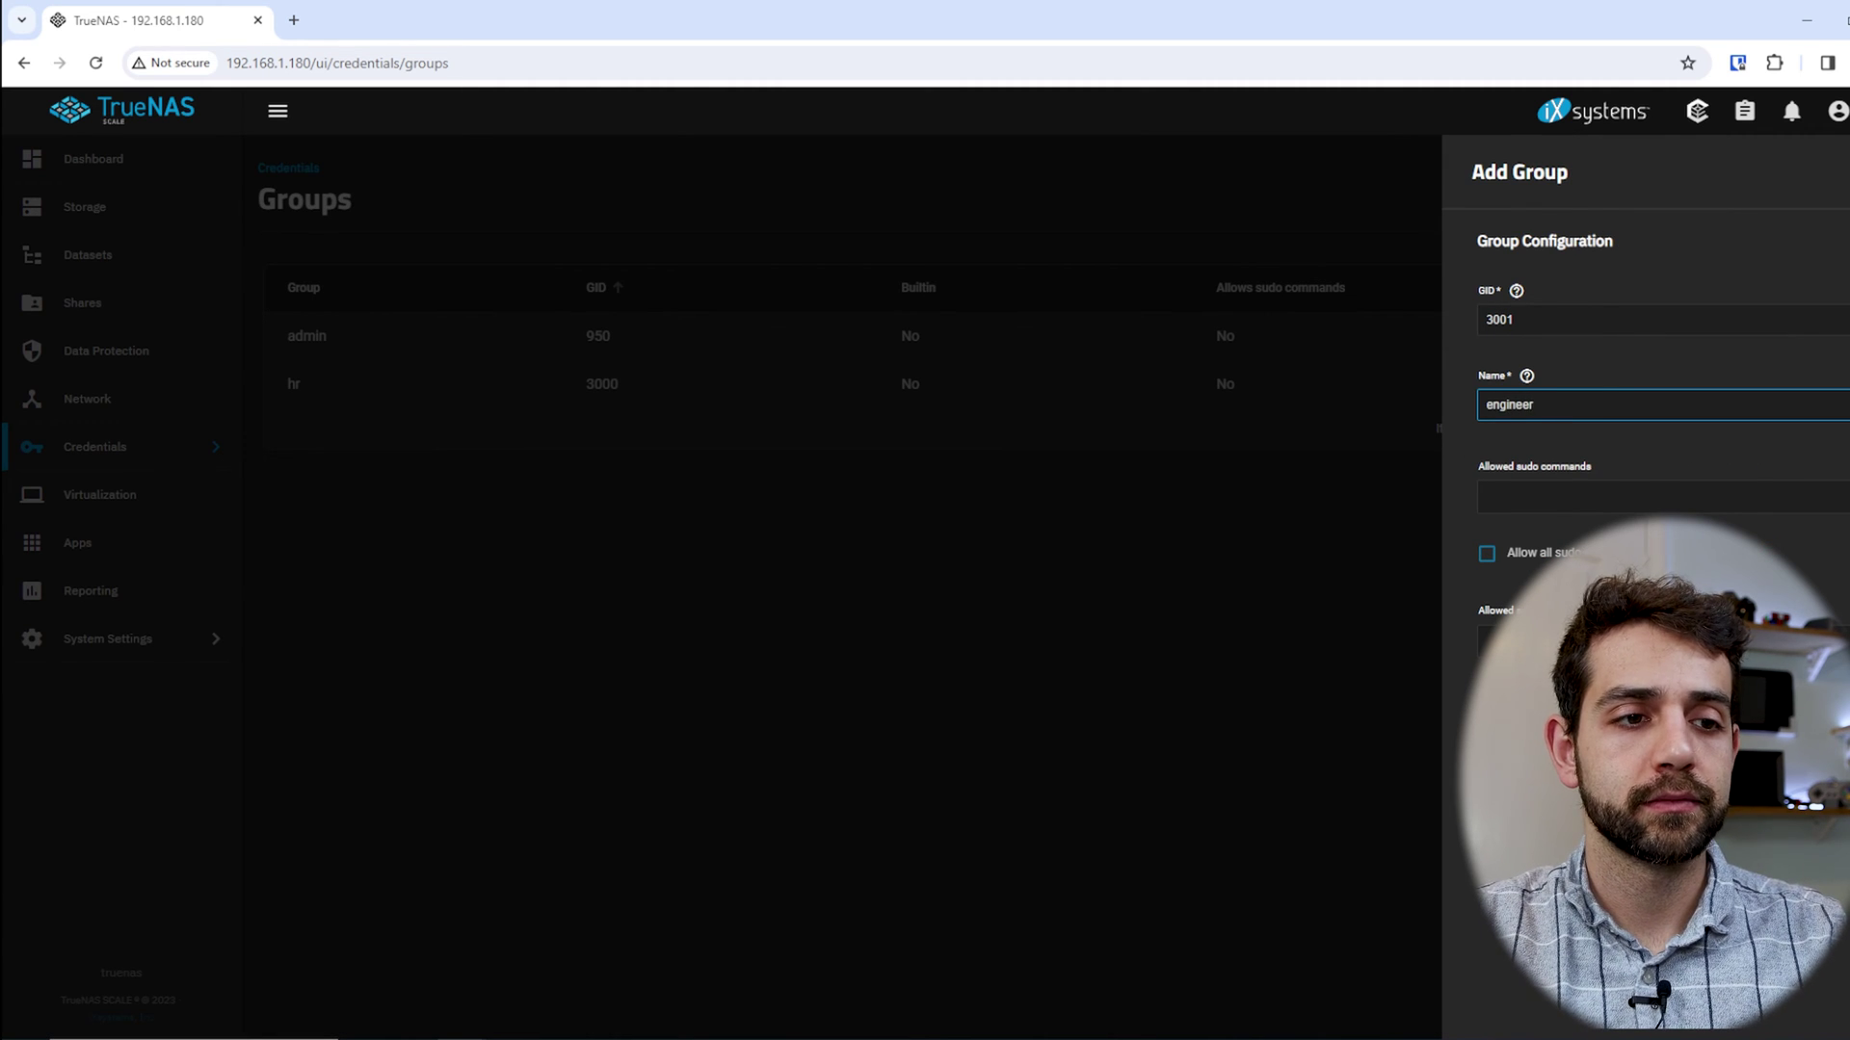
key(Return)
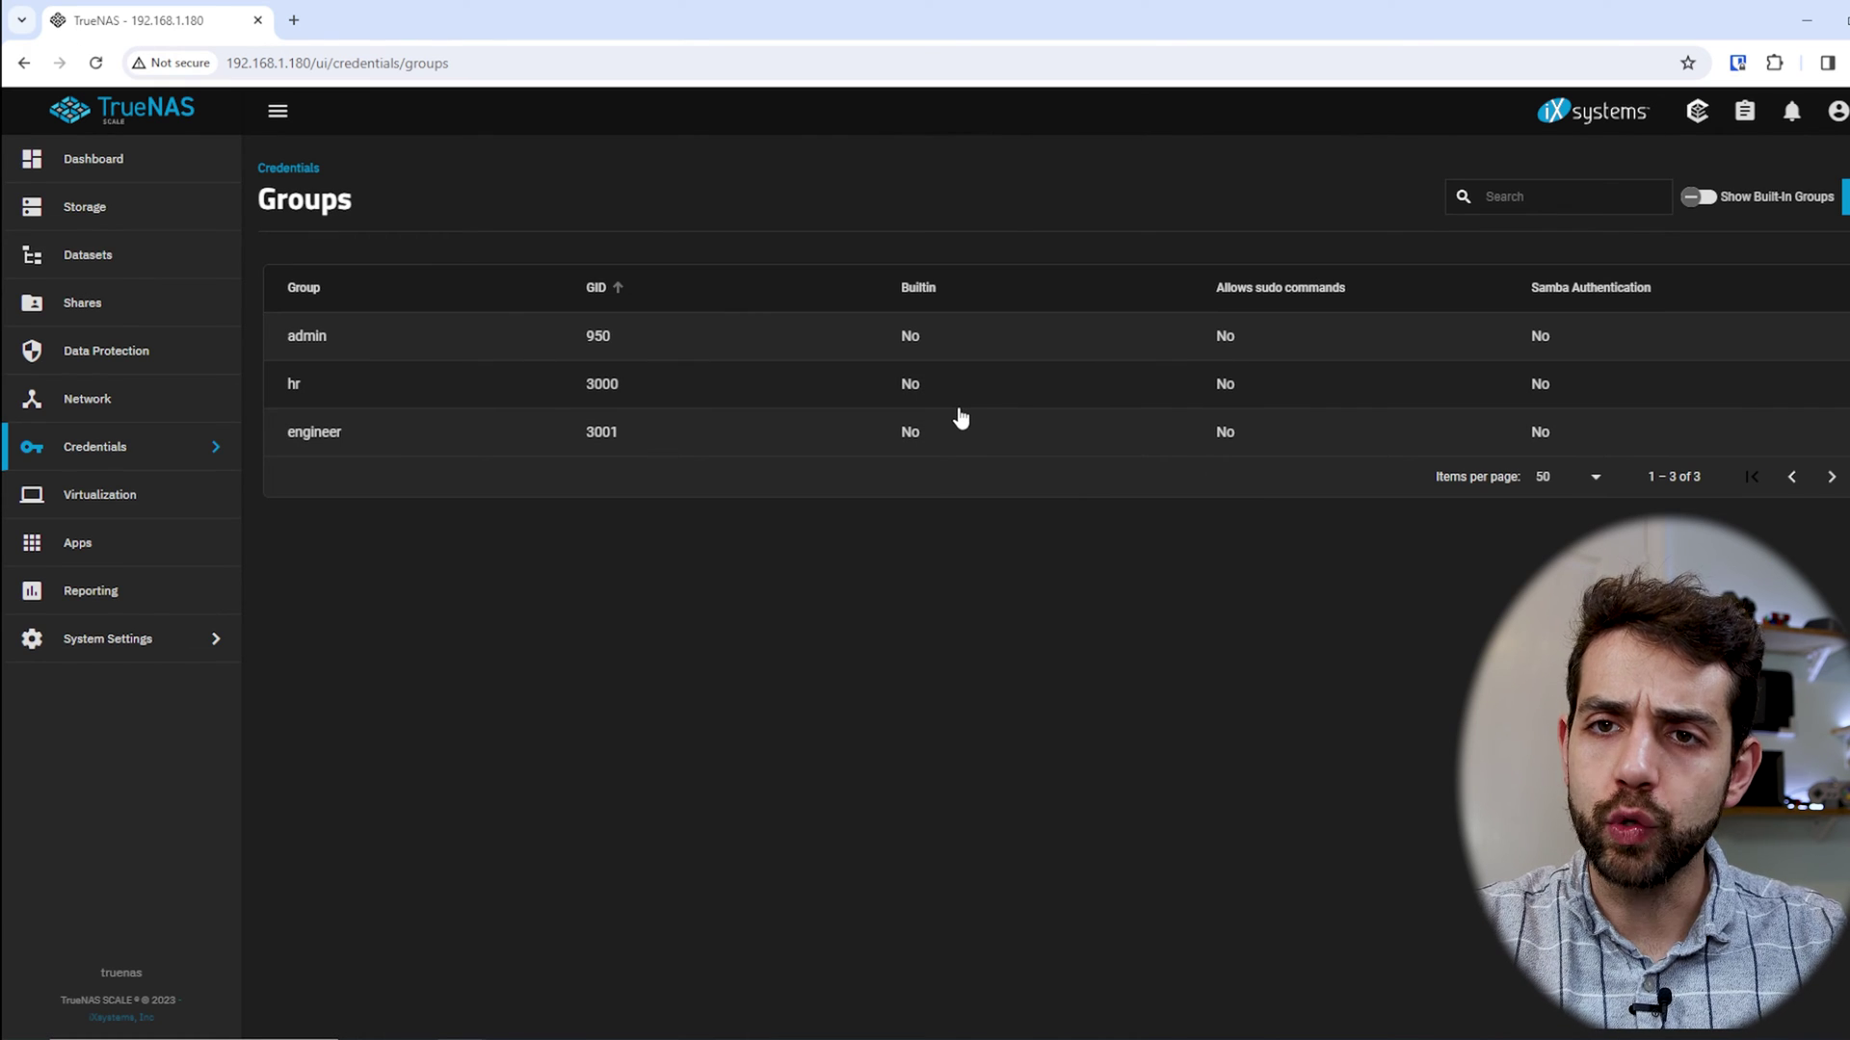
Create the local user hr with matching full name and username and no new primary group, and check the engineer user's details
click(133, 460)
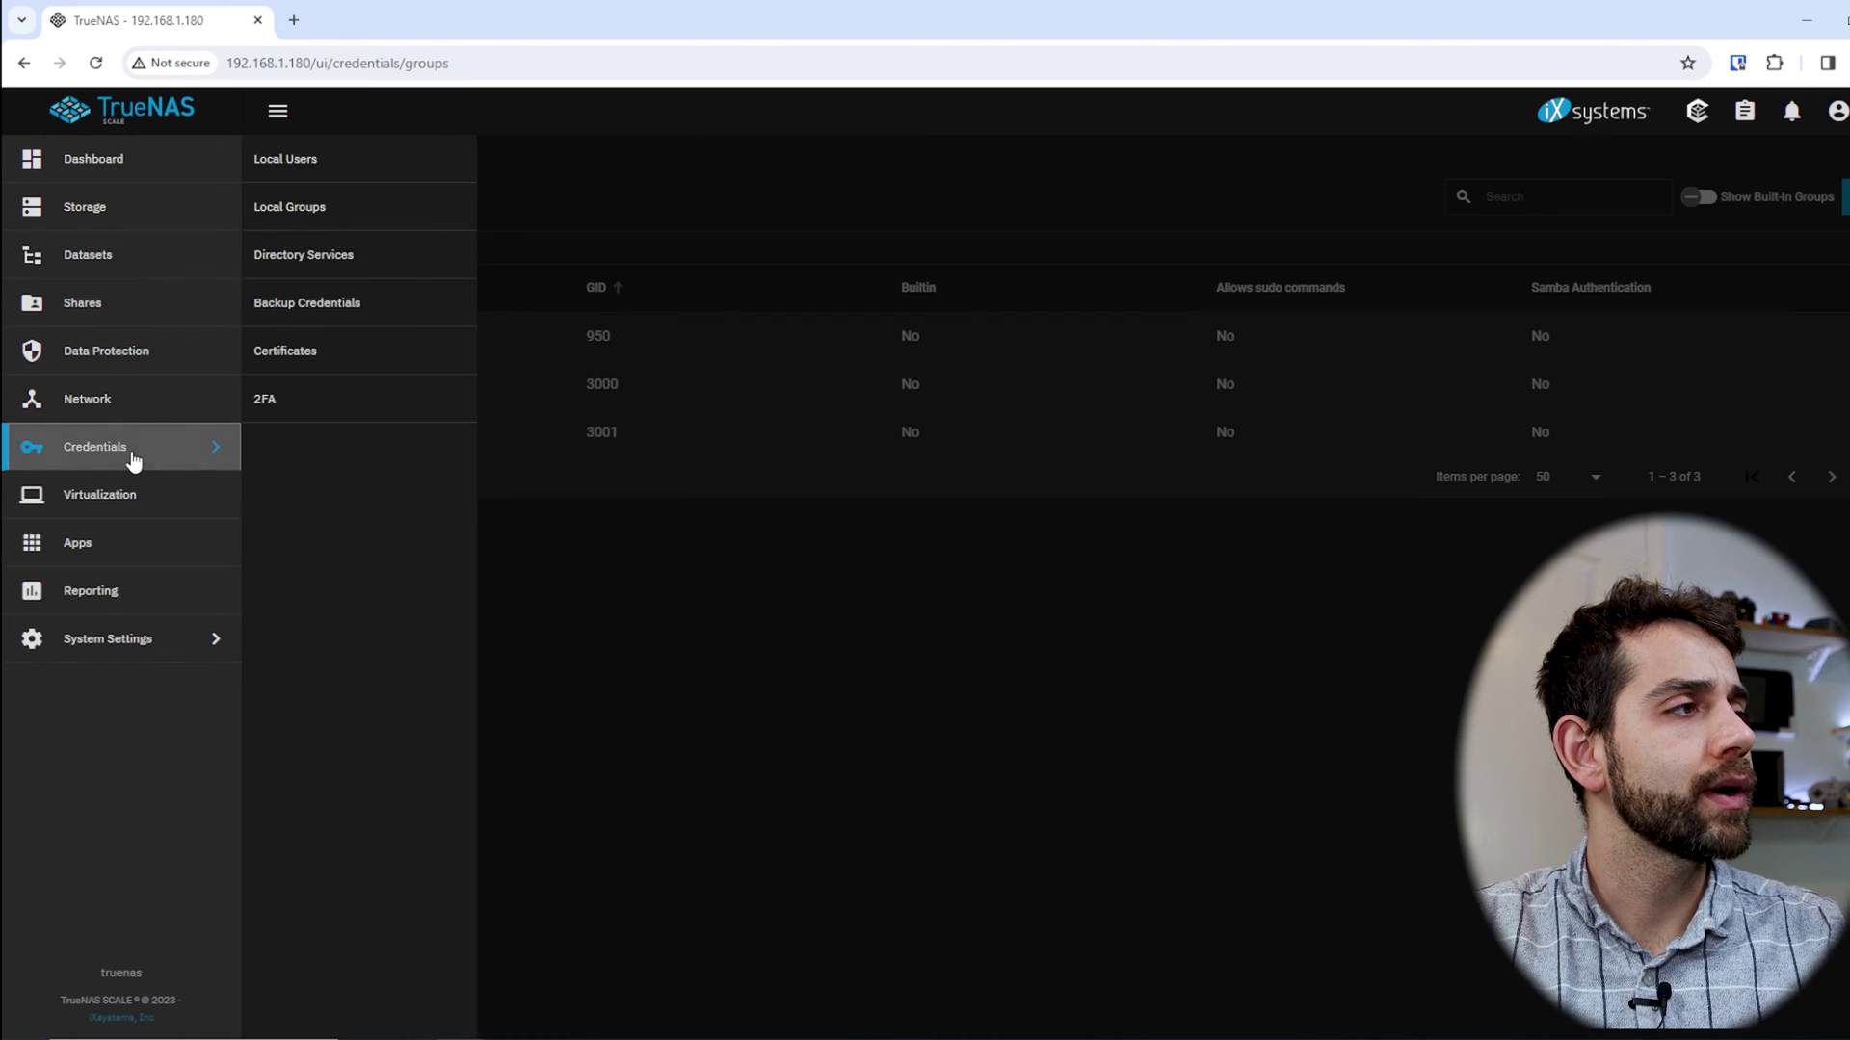
click(360, 164)
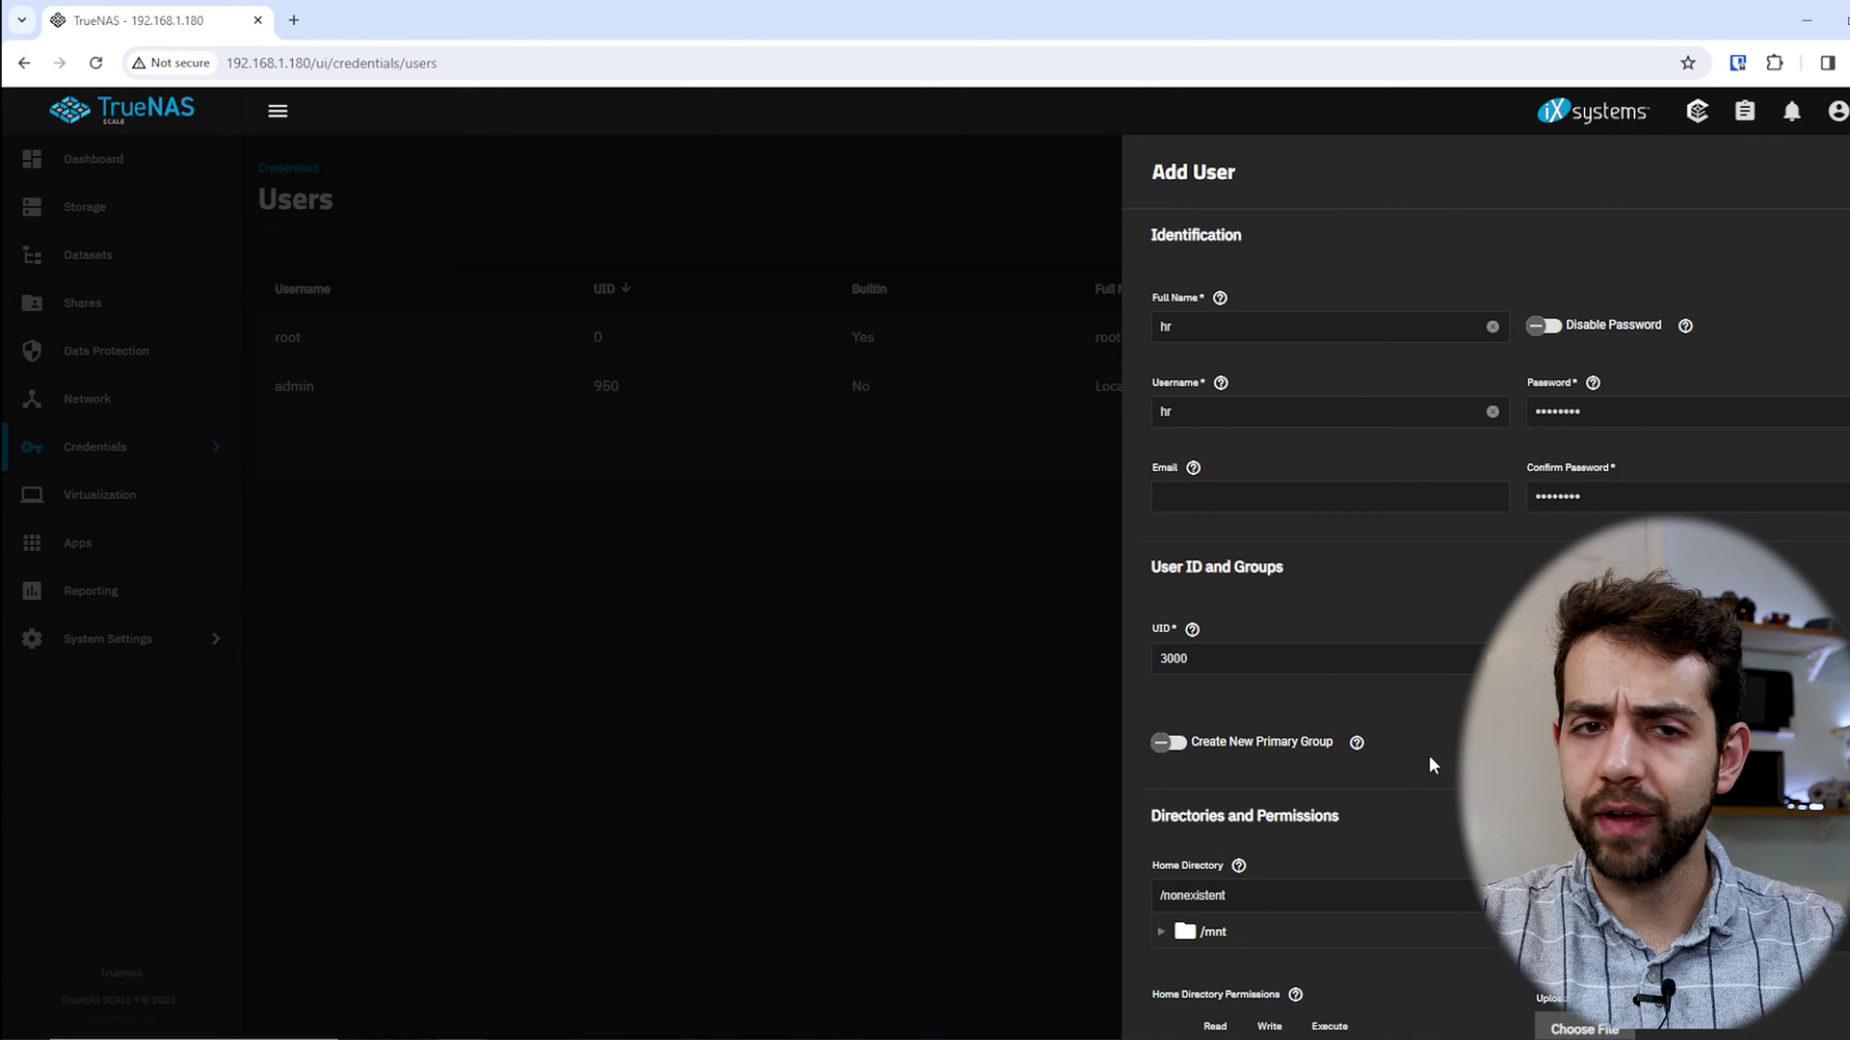
scroll(1208, 963, down, 5)
click(1183, 1030)
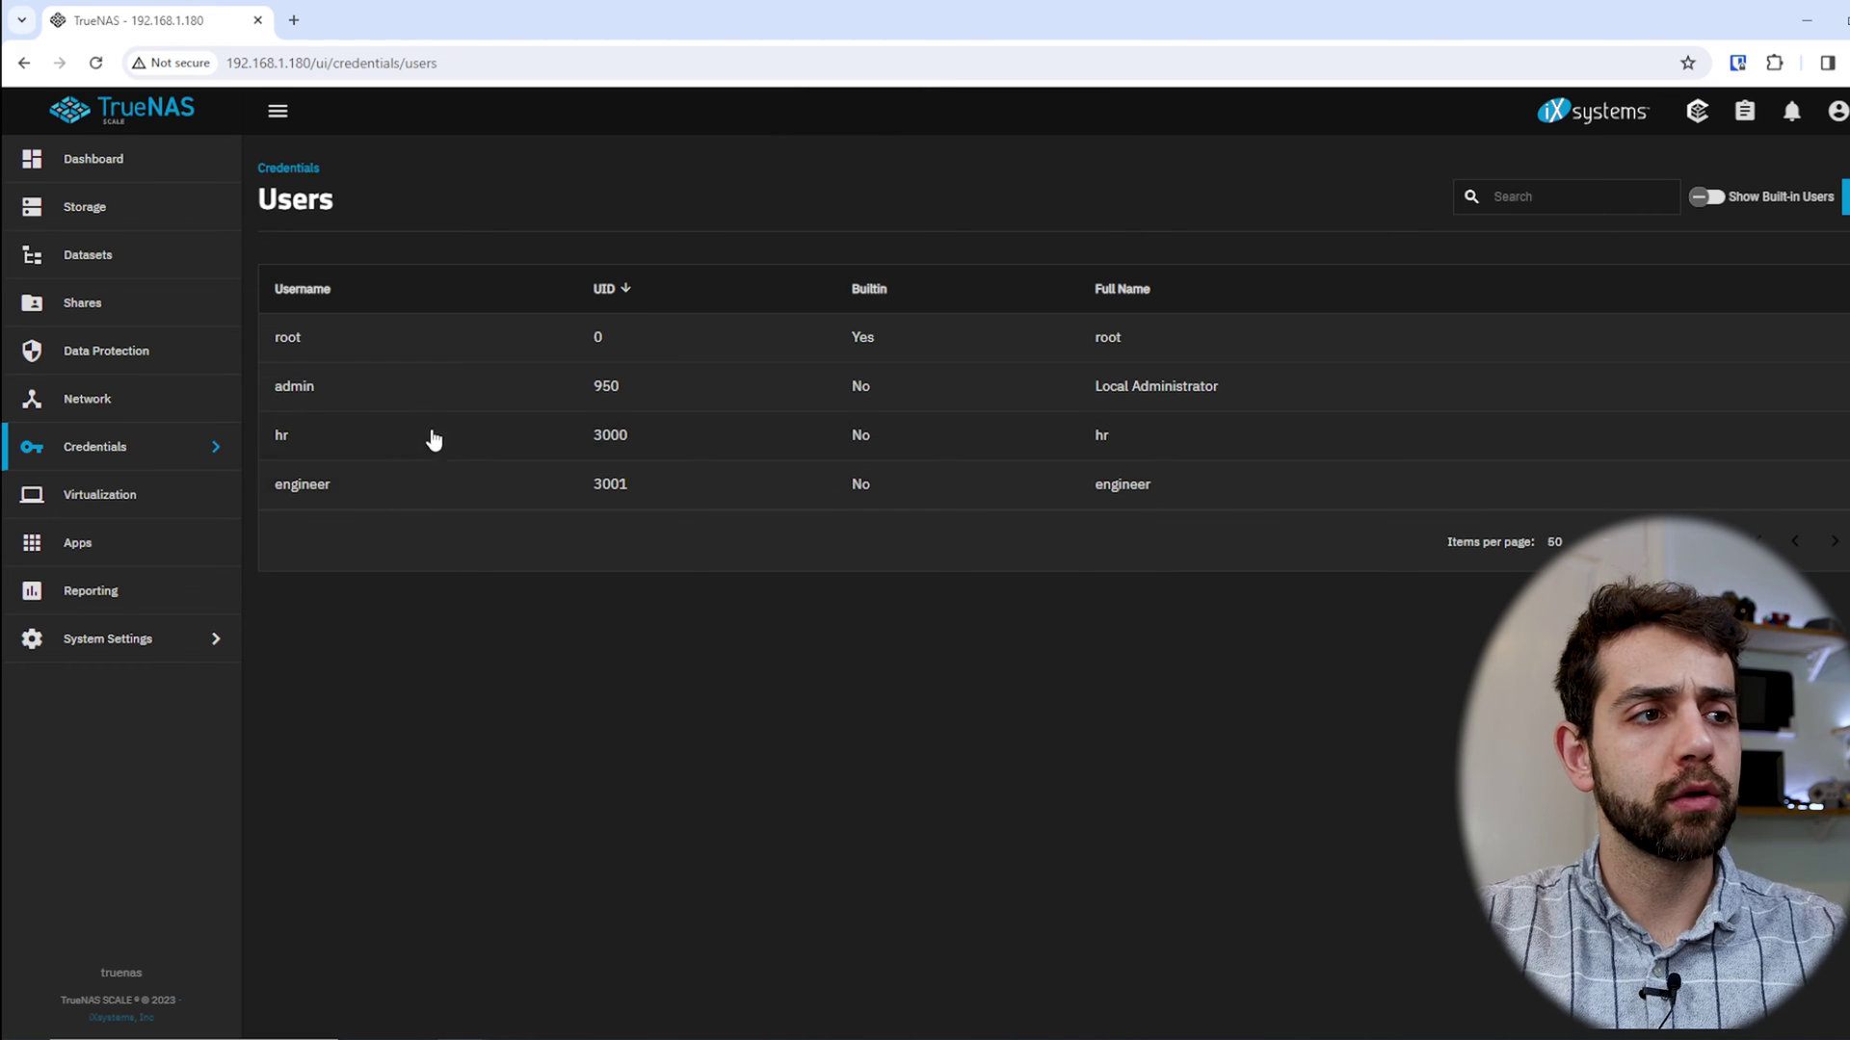
click(476, 509)
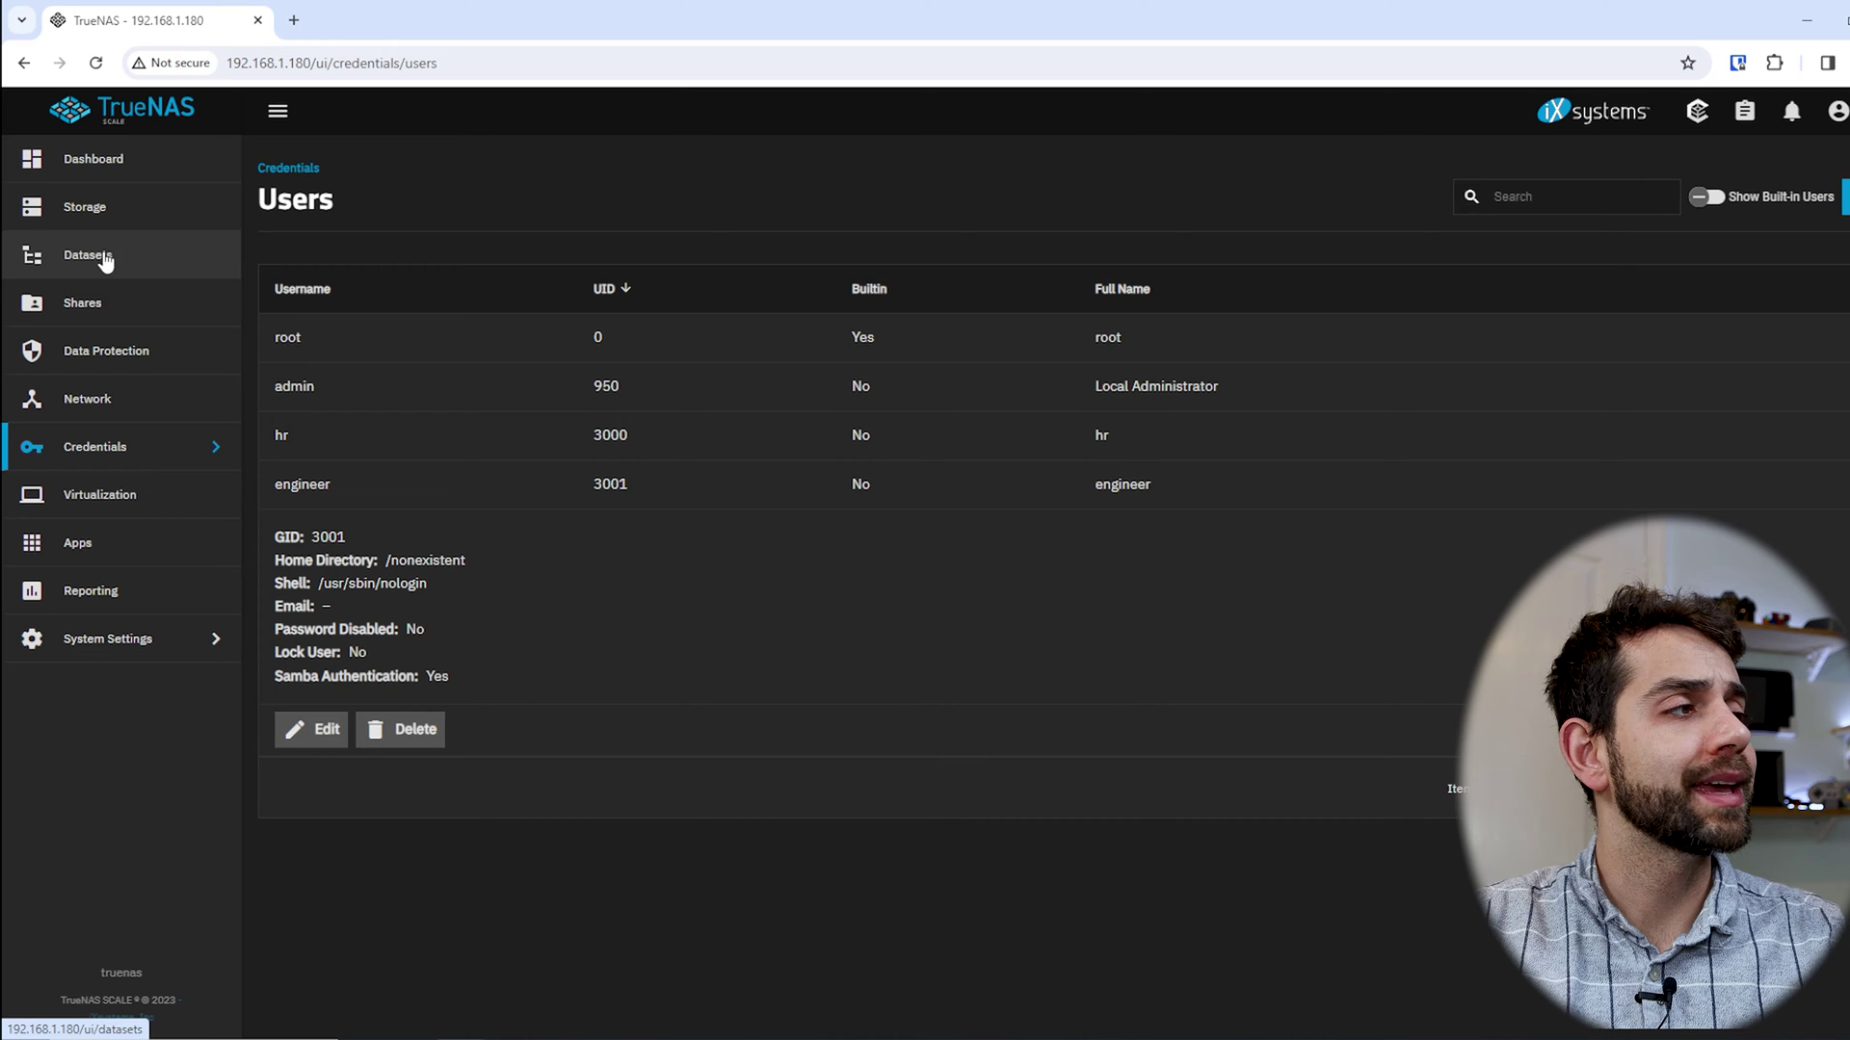
Open the permissions of the shared dataset and load the POSIX_OPEN preset as its access control list
click(107, 256)
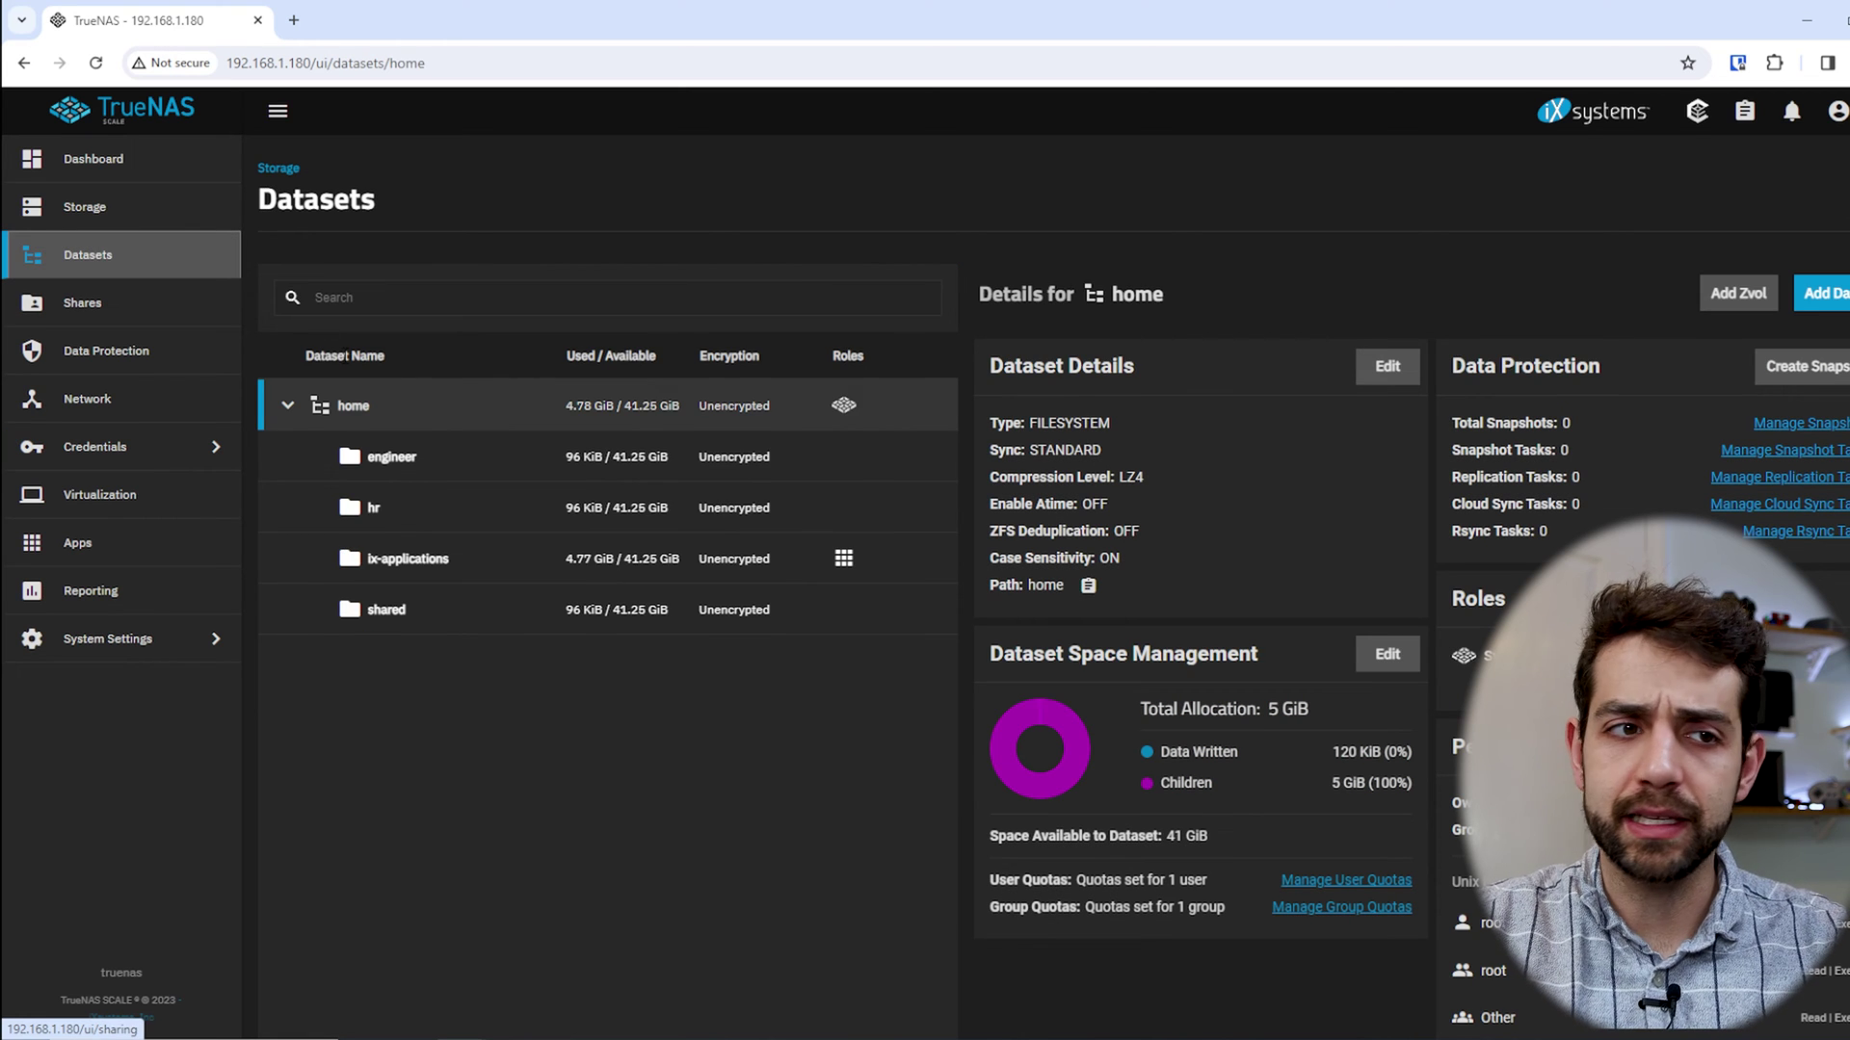
click(487, 458)
click(414, 621)
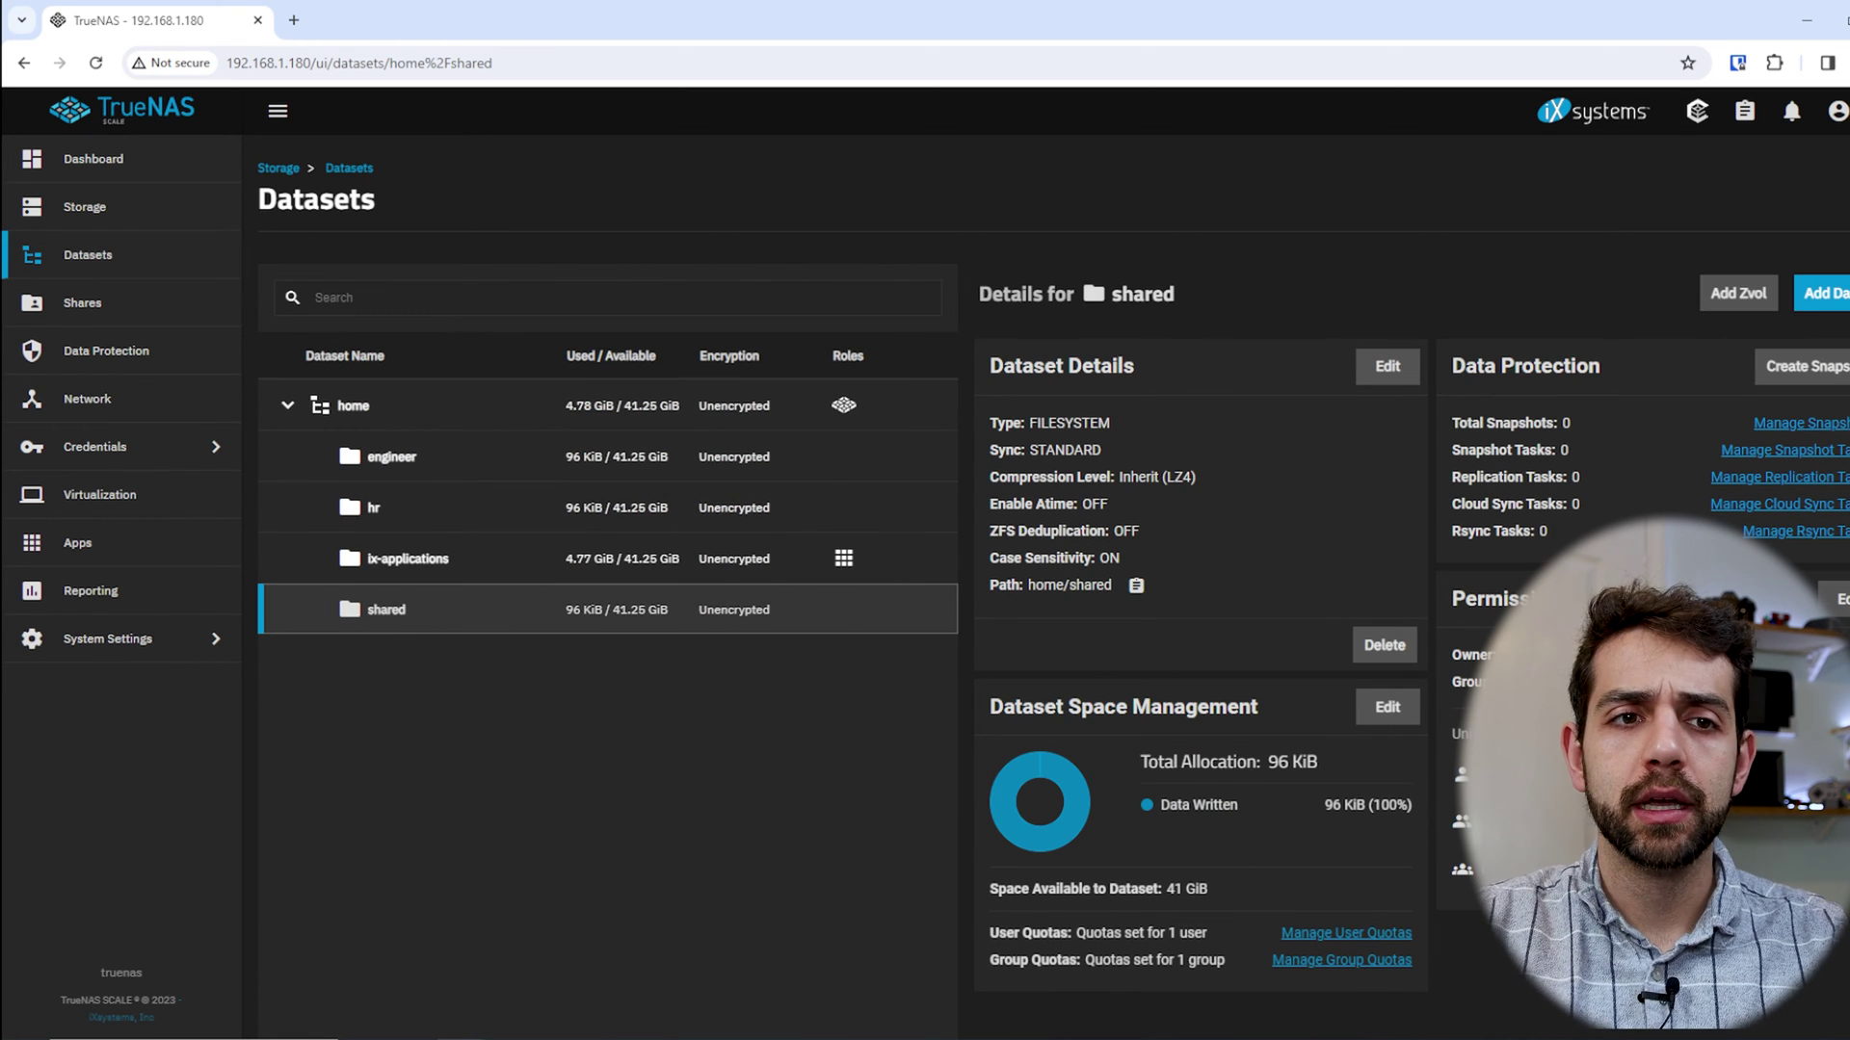
click(1837, 599)
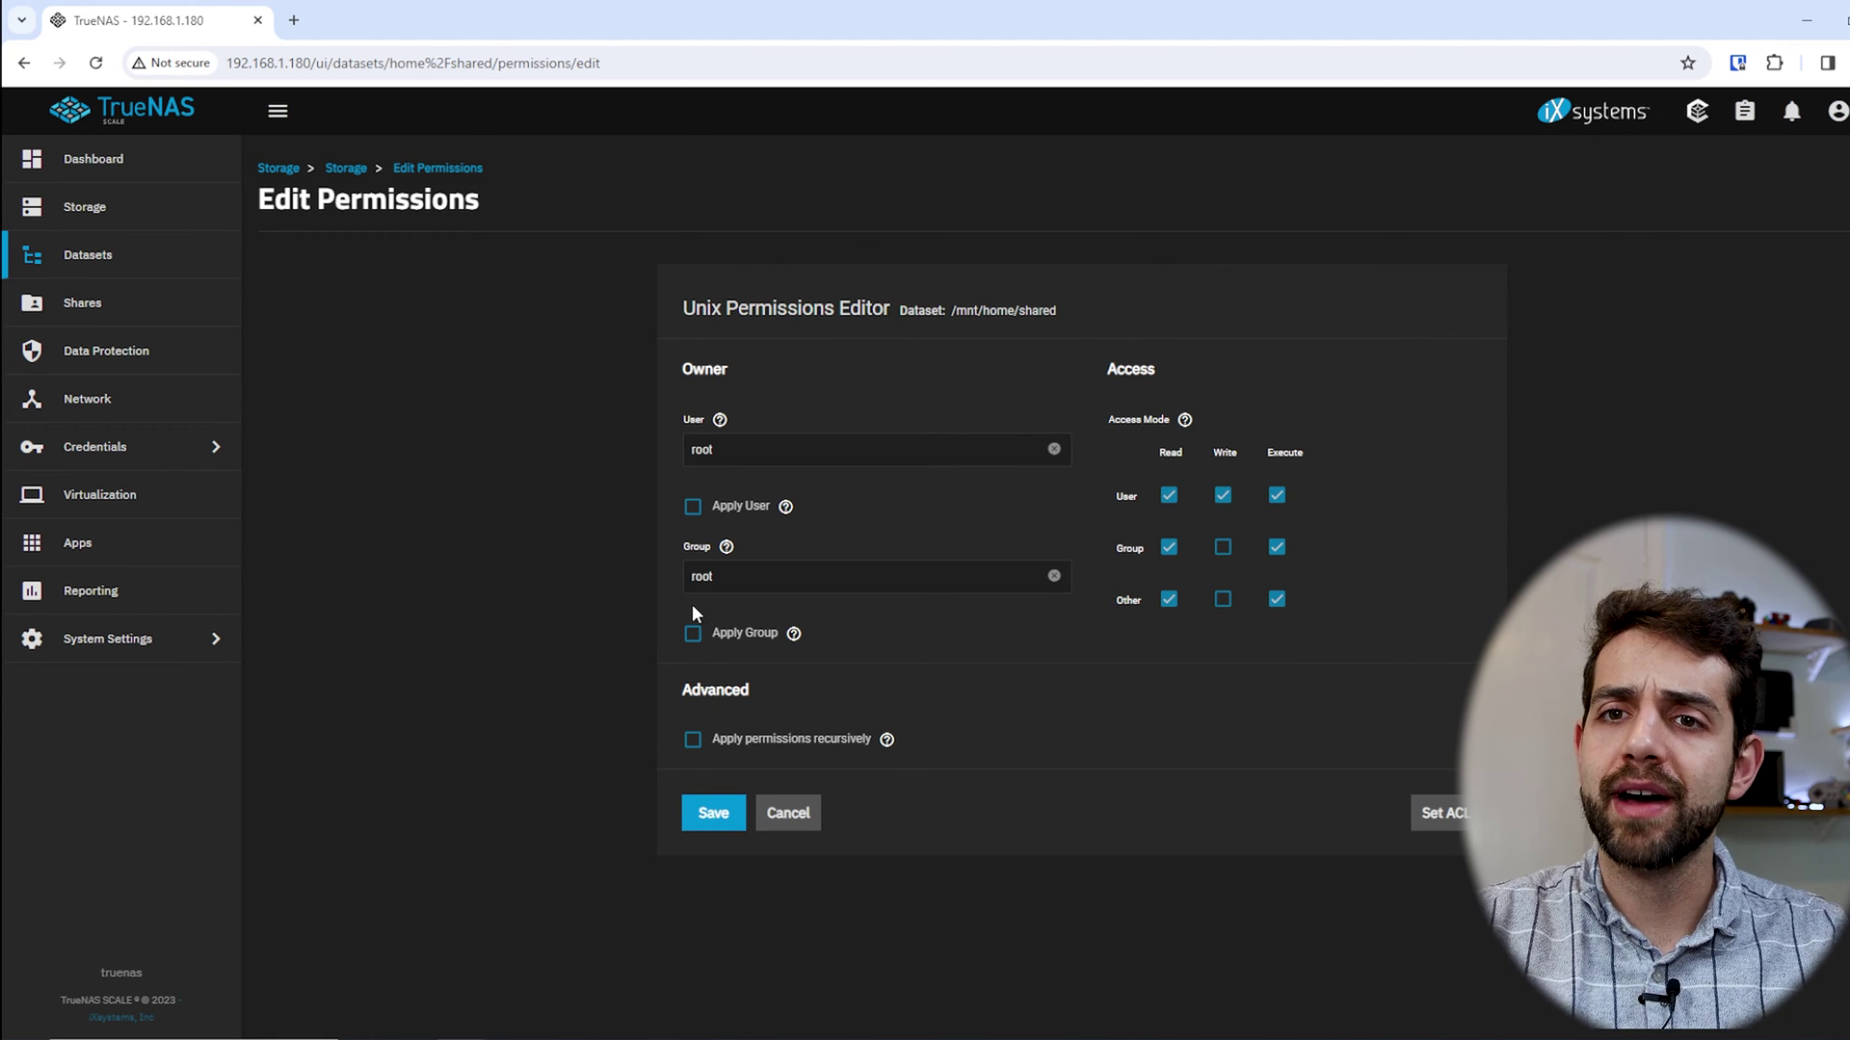
click(1445, 814)
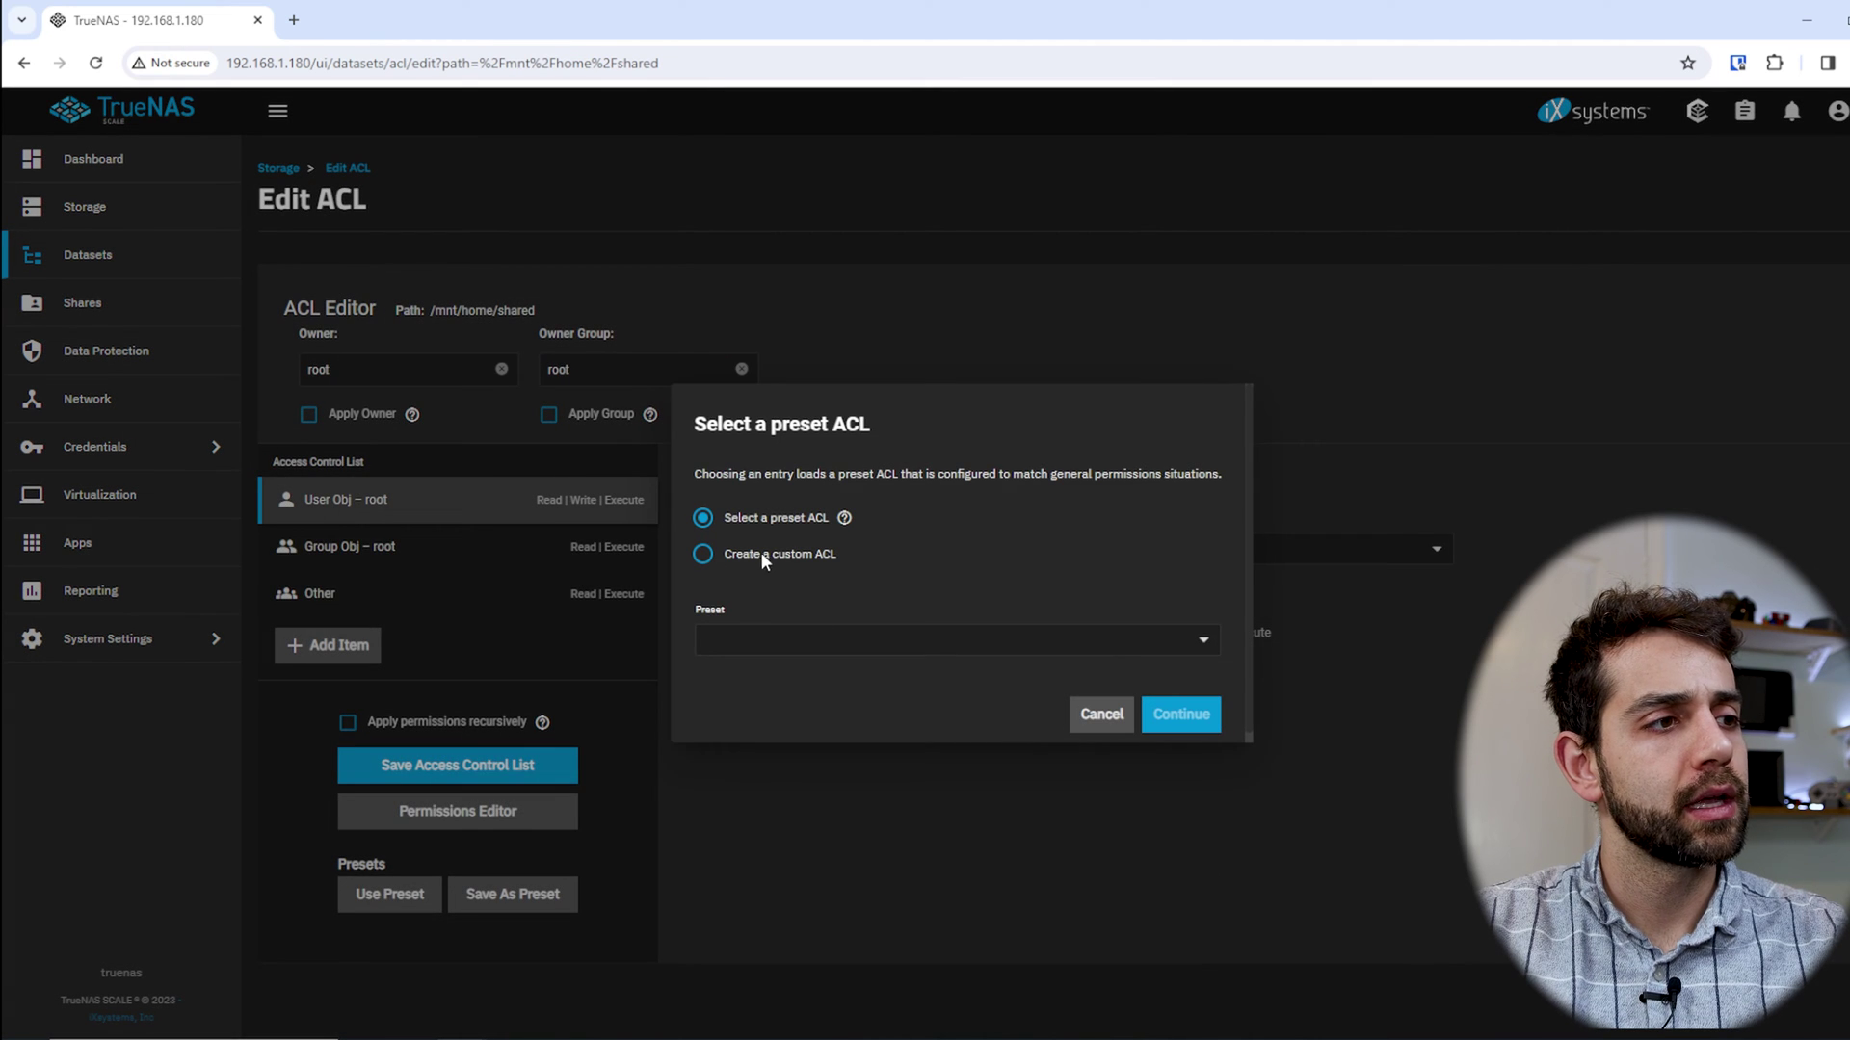
click(760, 643)
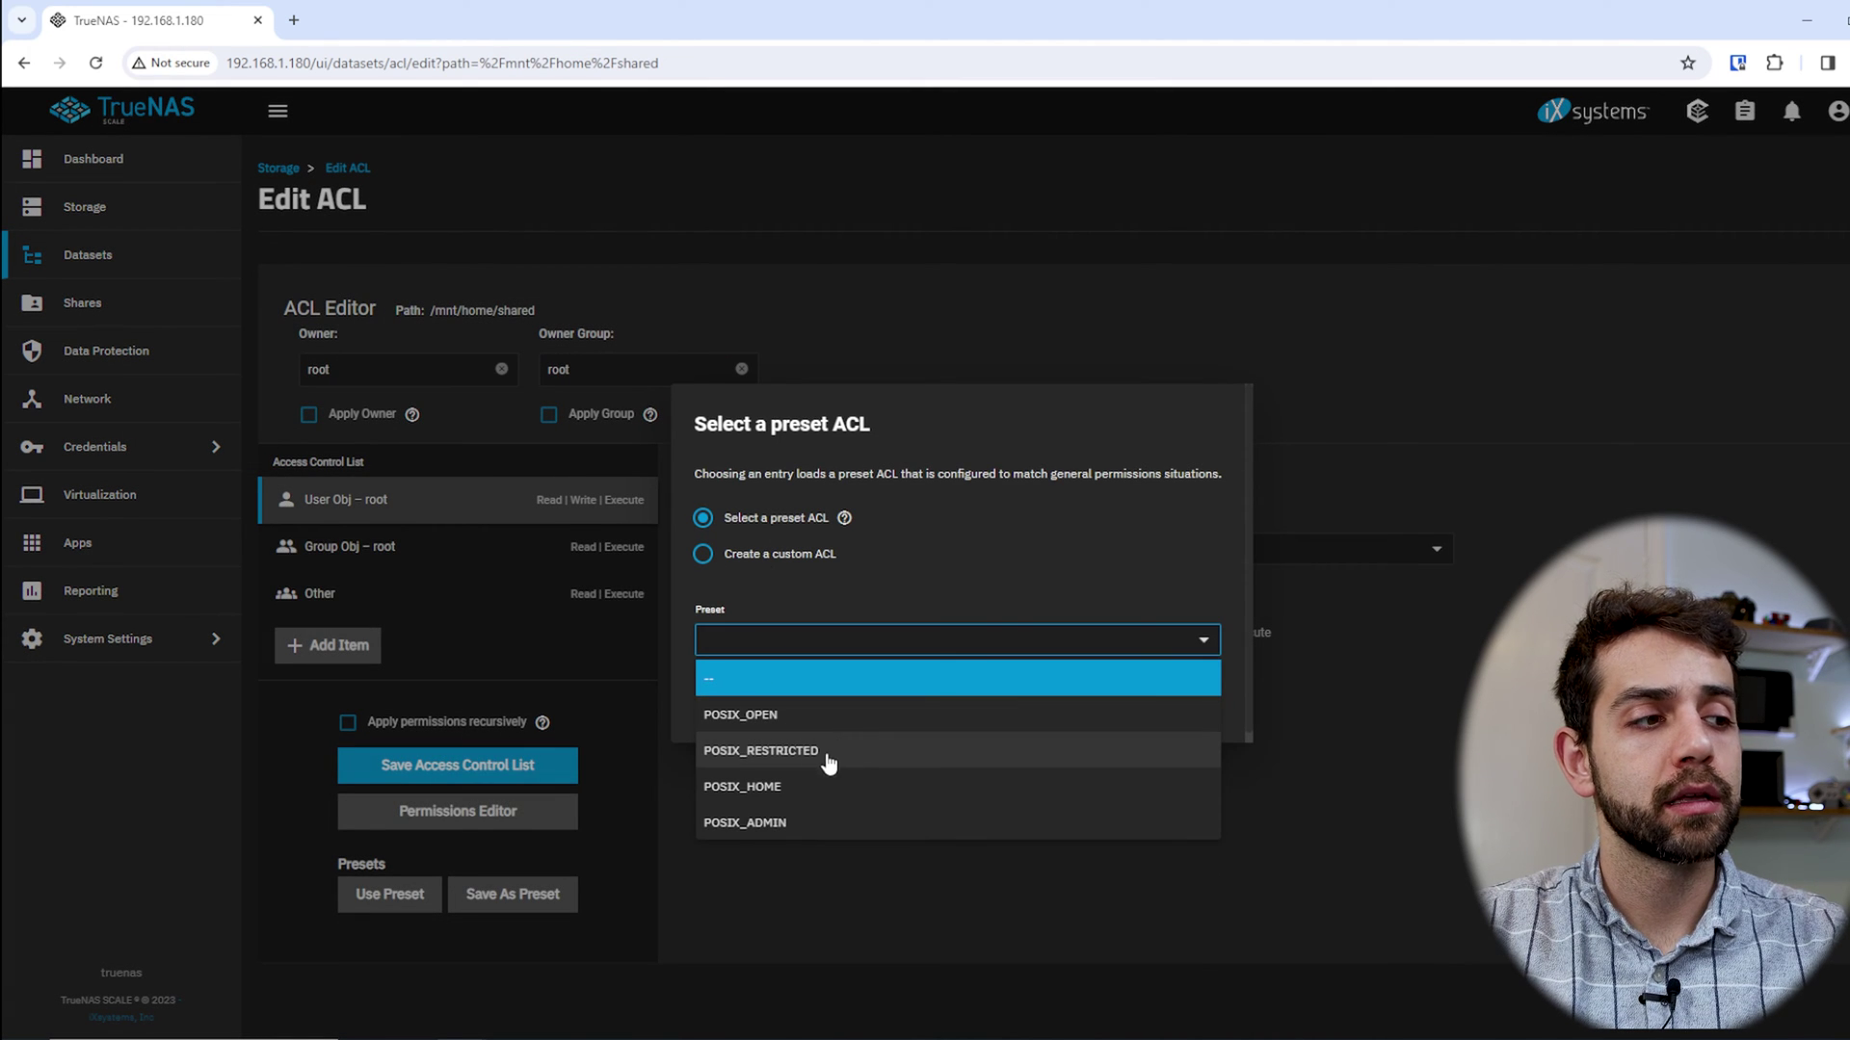
click(801, 716)
click(1186, 714)
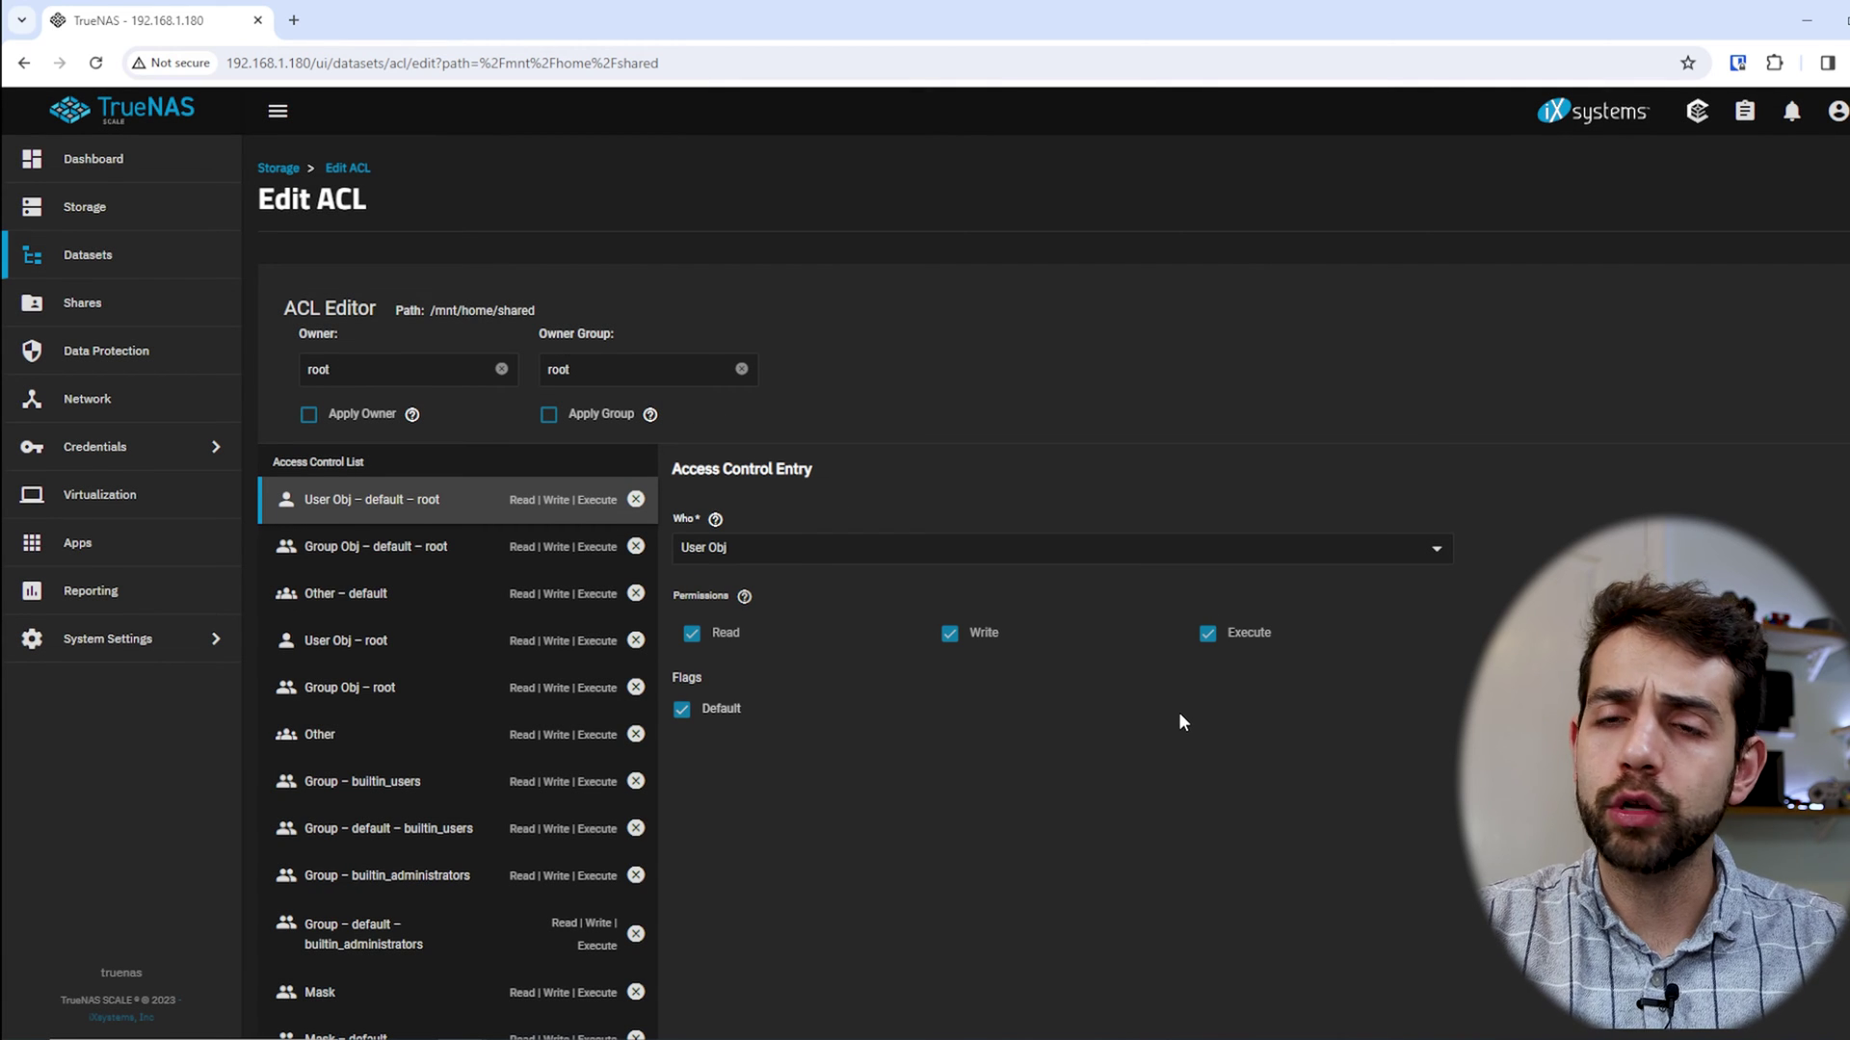
Review the shared dataset's ACL entries for builtin_users, builtin_administrators and Other
scroll(1308, 668, down, 1)
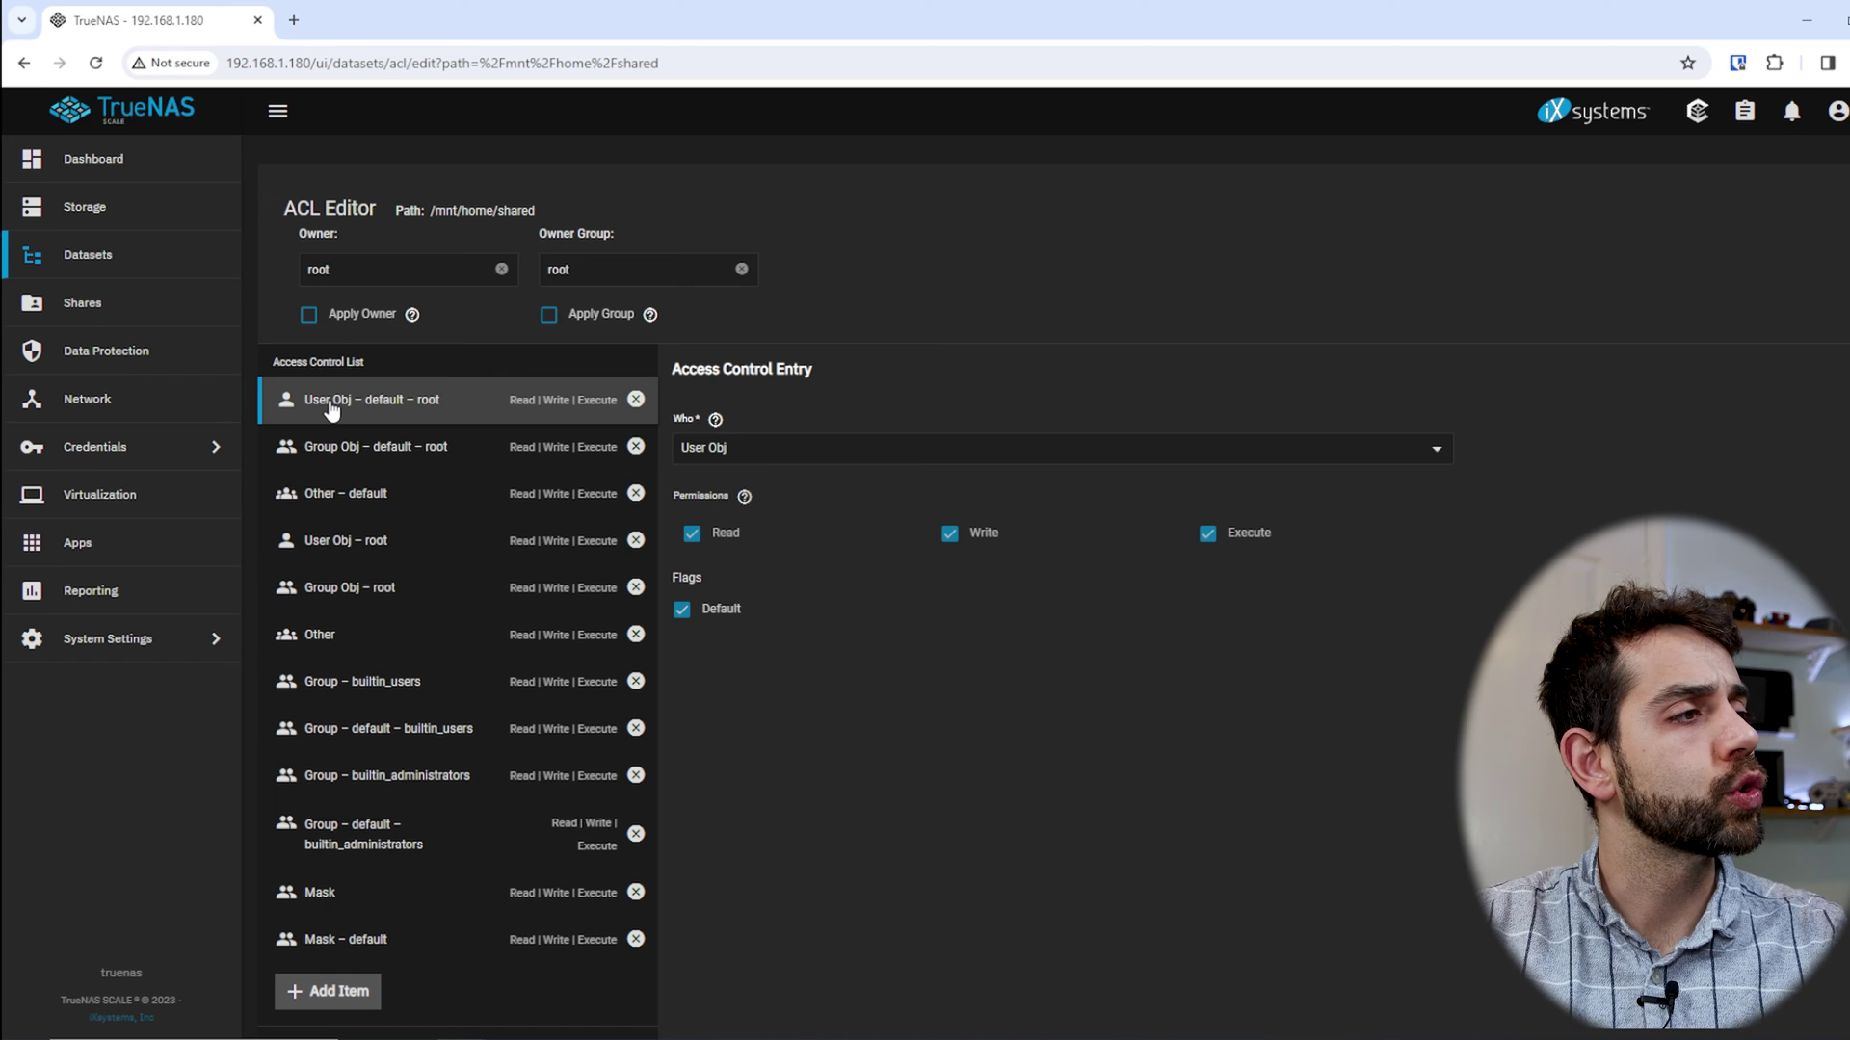
scroll(388, 521, down, 1)
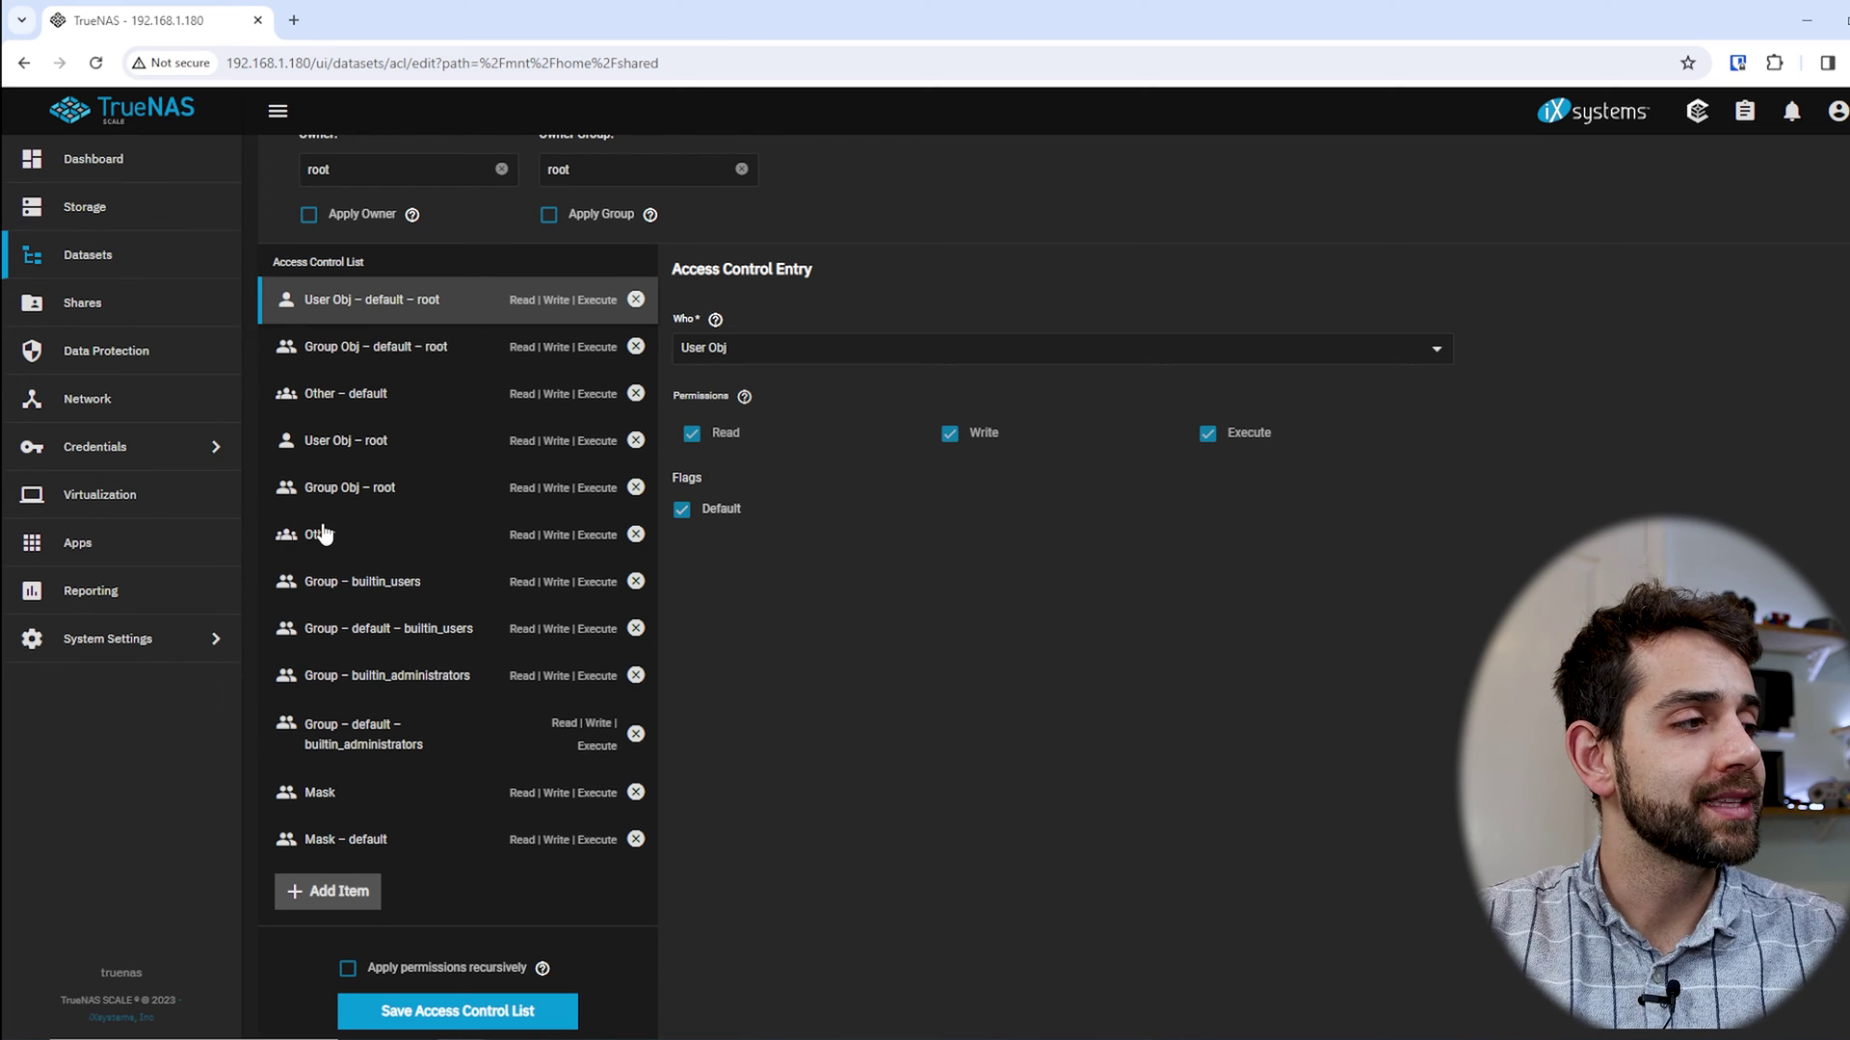
click(375, 585)
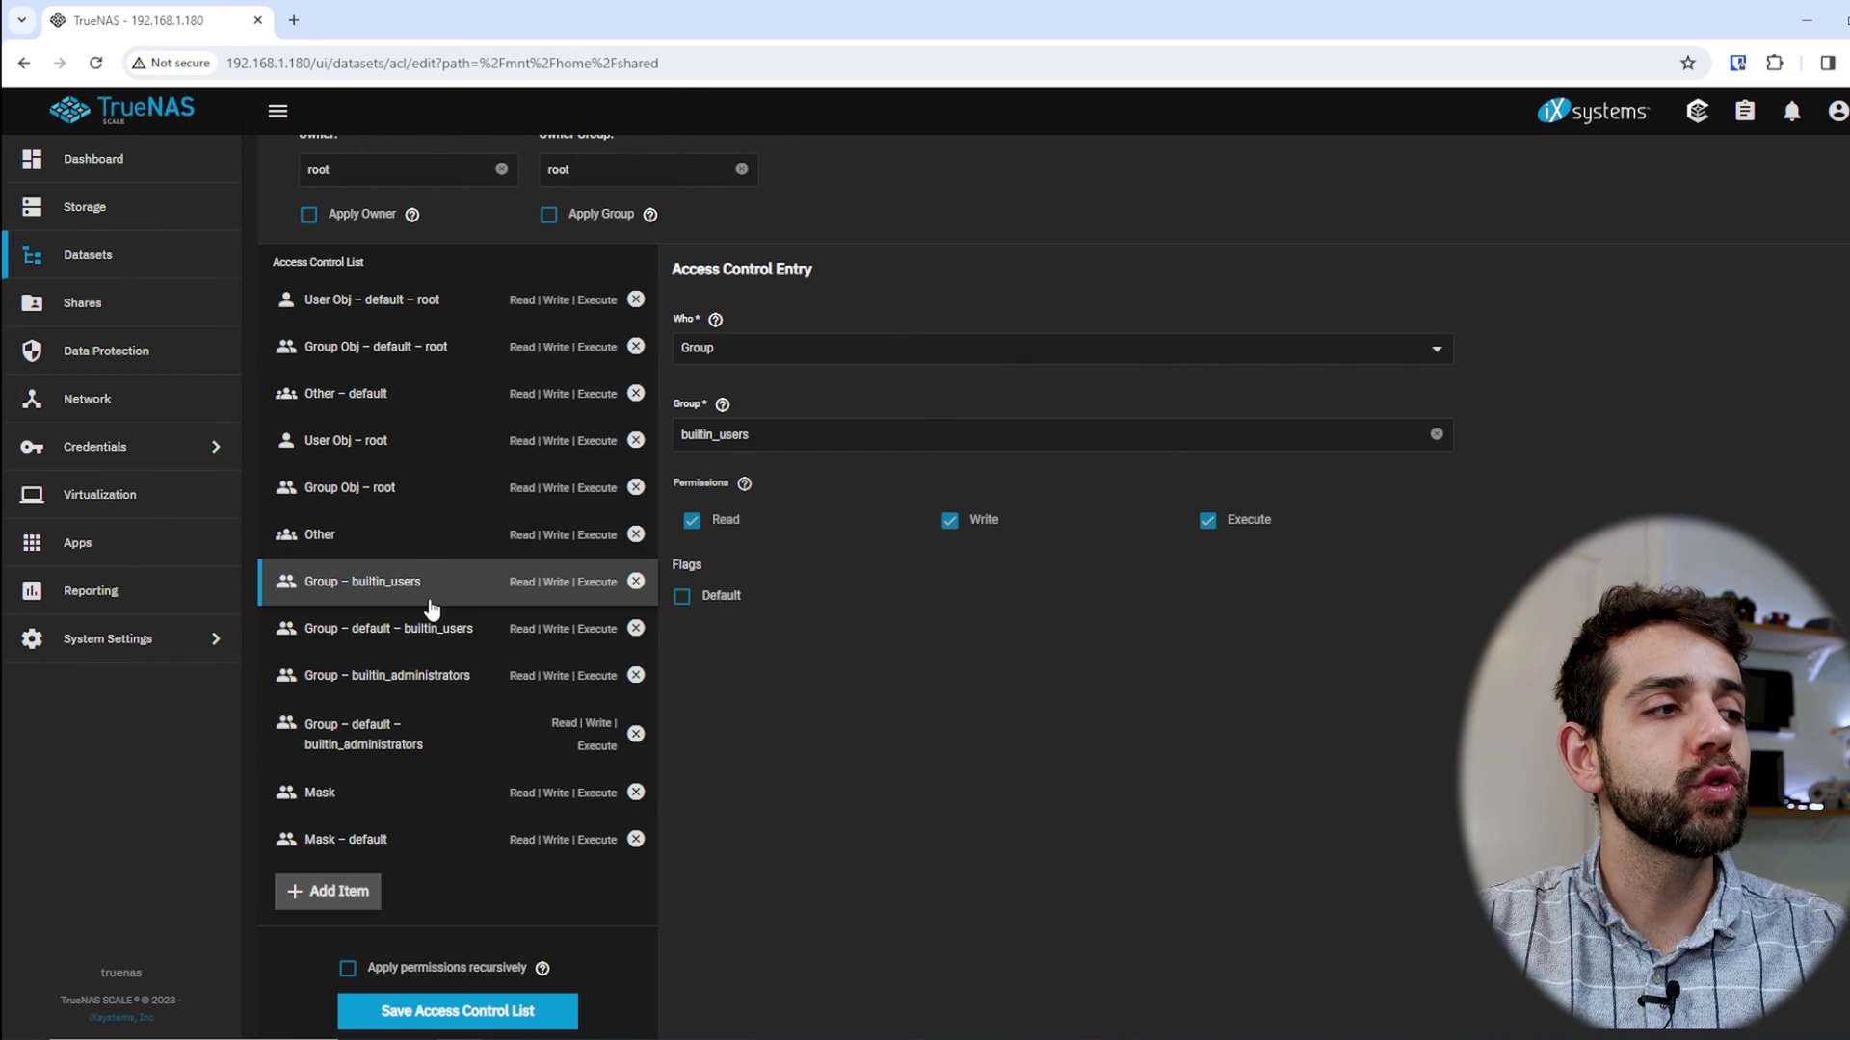
click(354, 753)
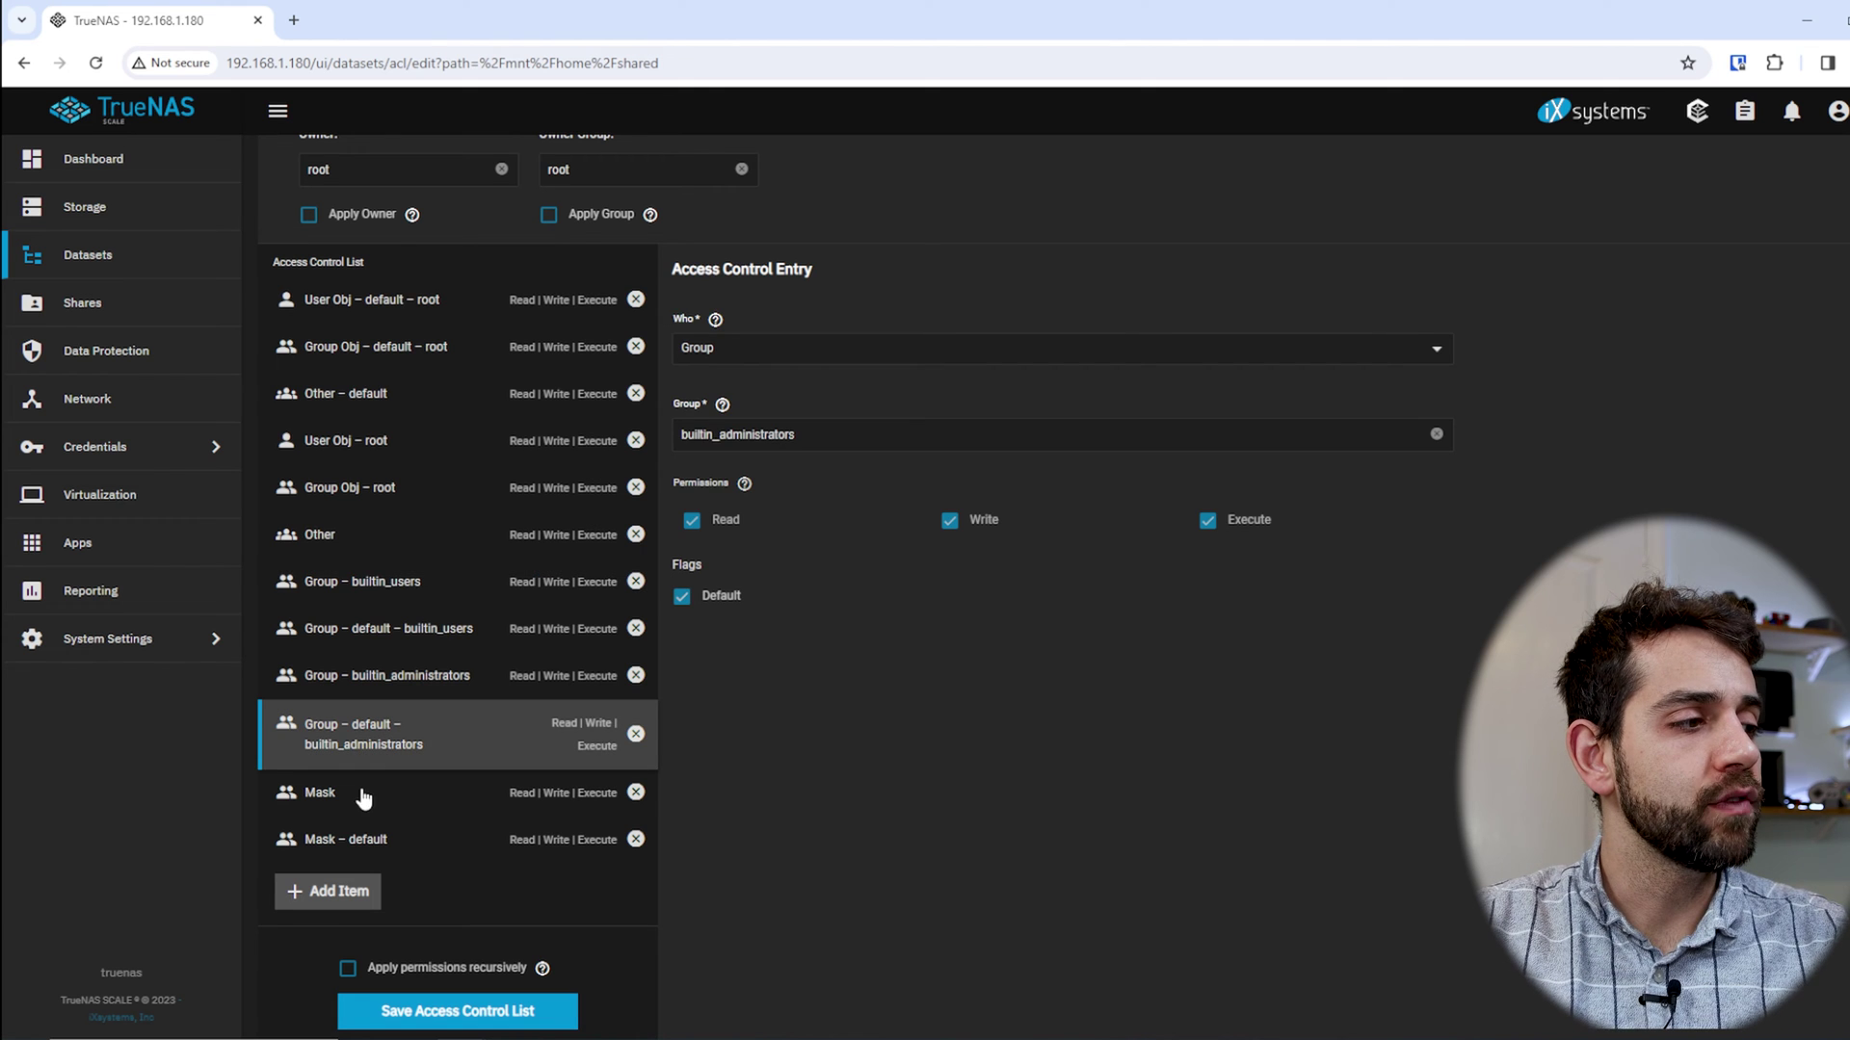
click(332, 534)
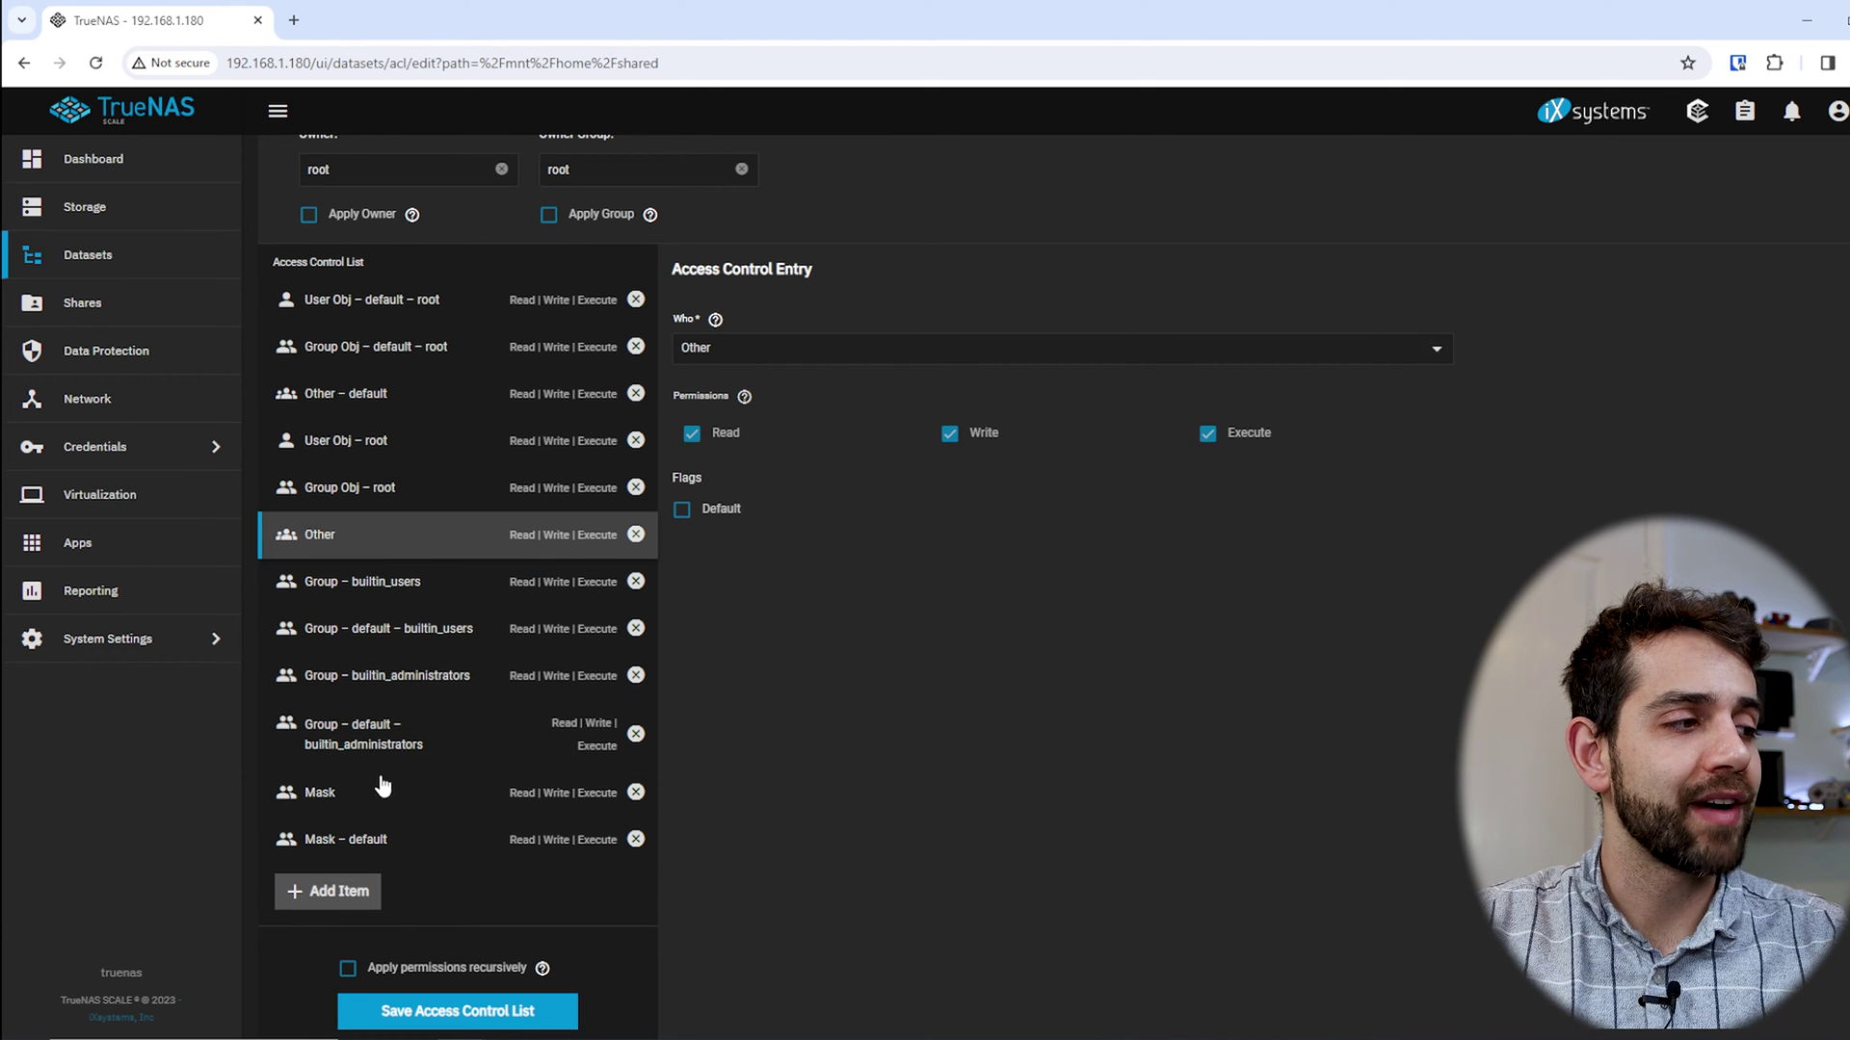
click(374, 730)
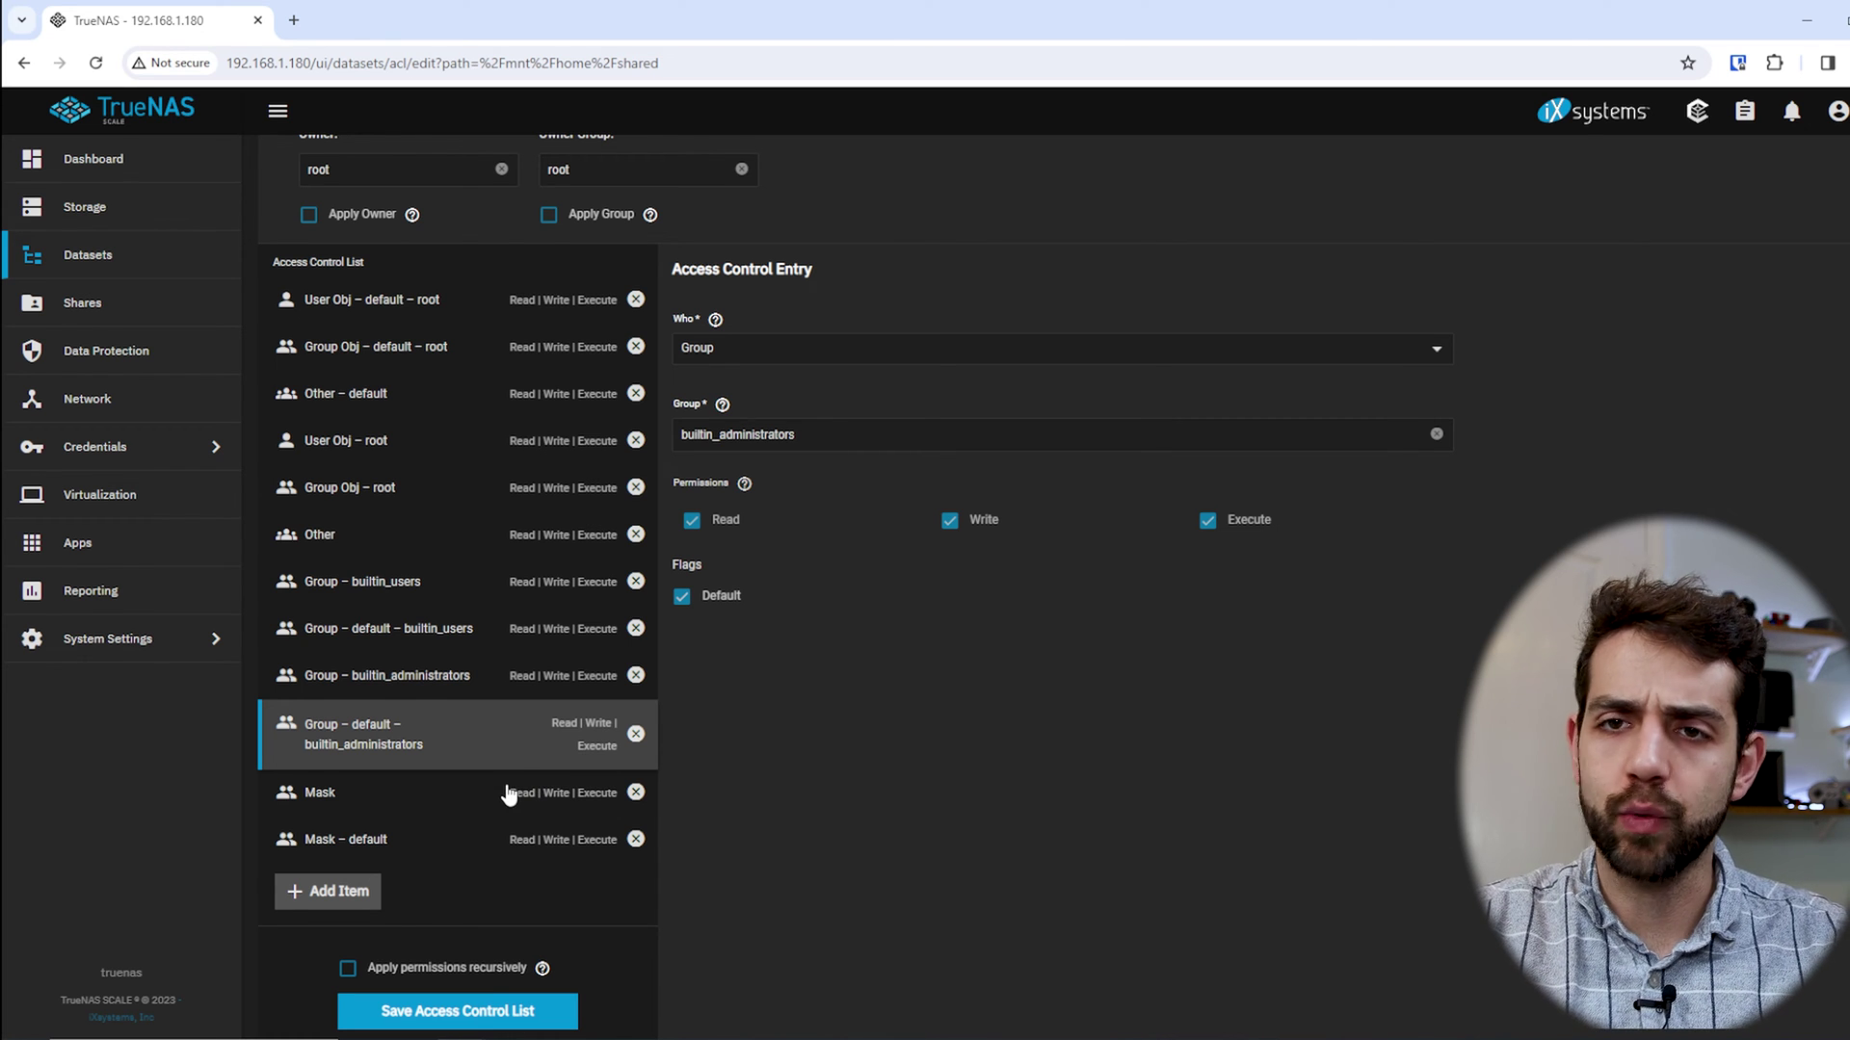
Apply the shared dataset's permissions recursively, save the access control list and check the dataset's resulting POSIX permissions
scroll(505, 795, down, 2)
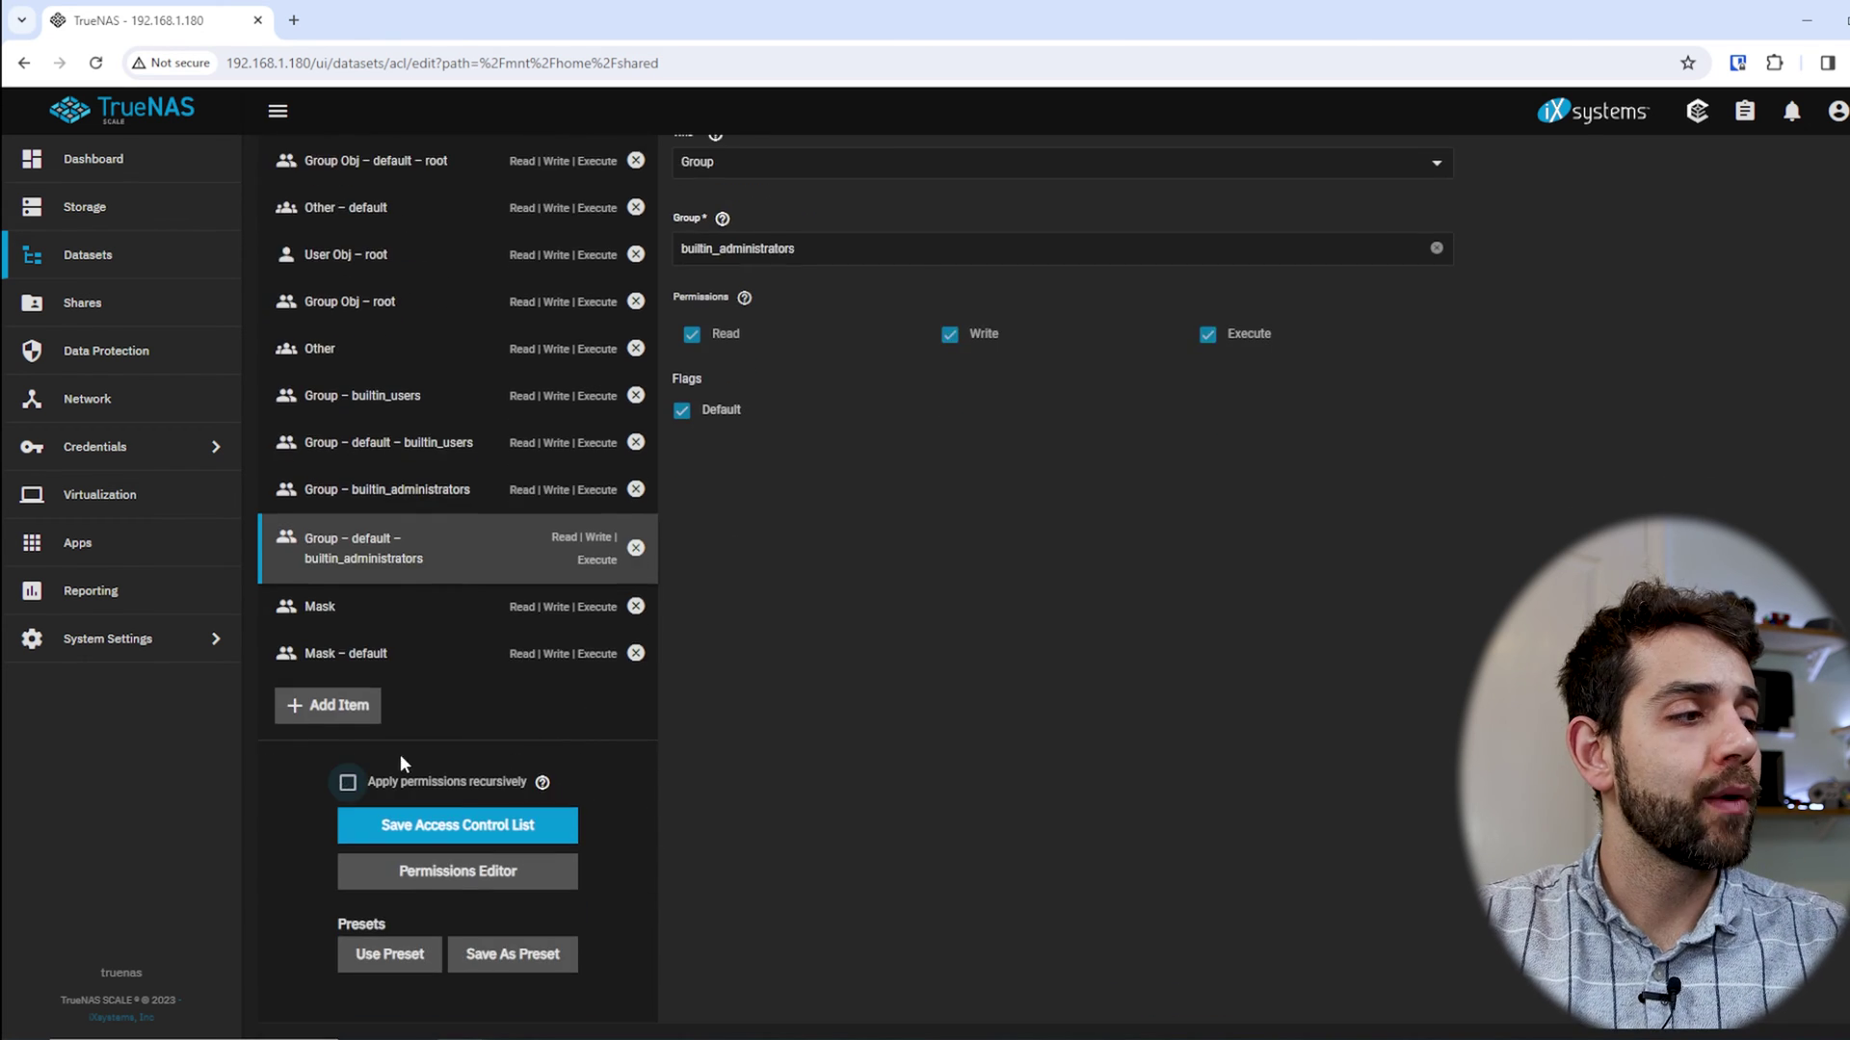
click(348, 782)
click(670, 617)
click(1222, 619)
click(346, 828)
click(434, 870)
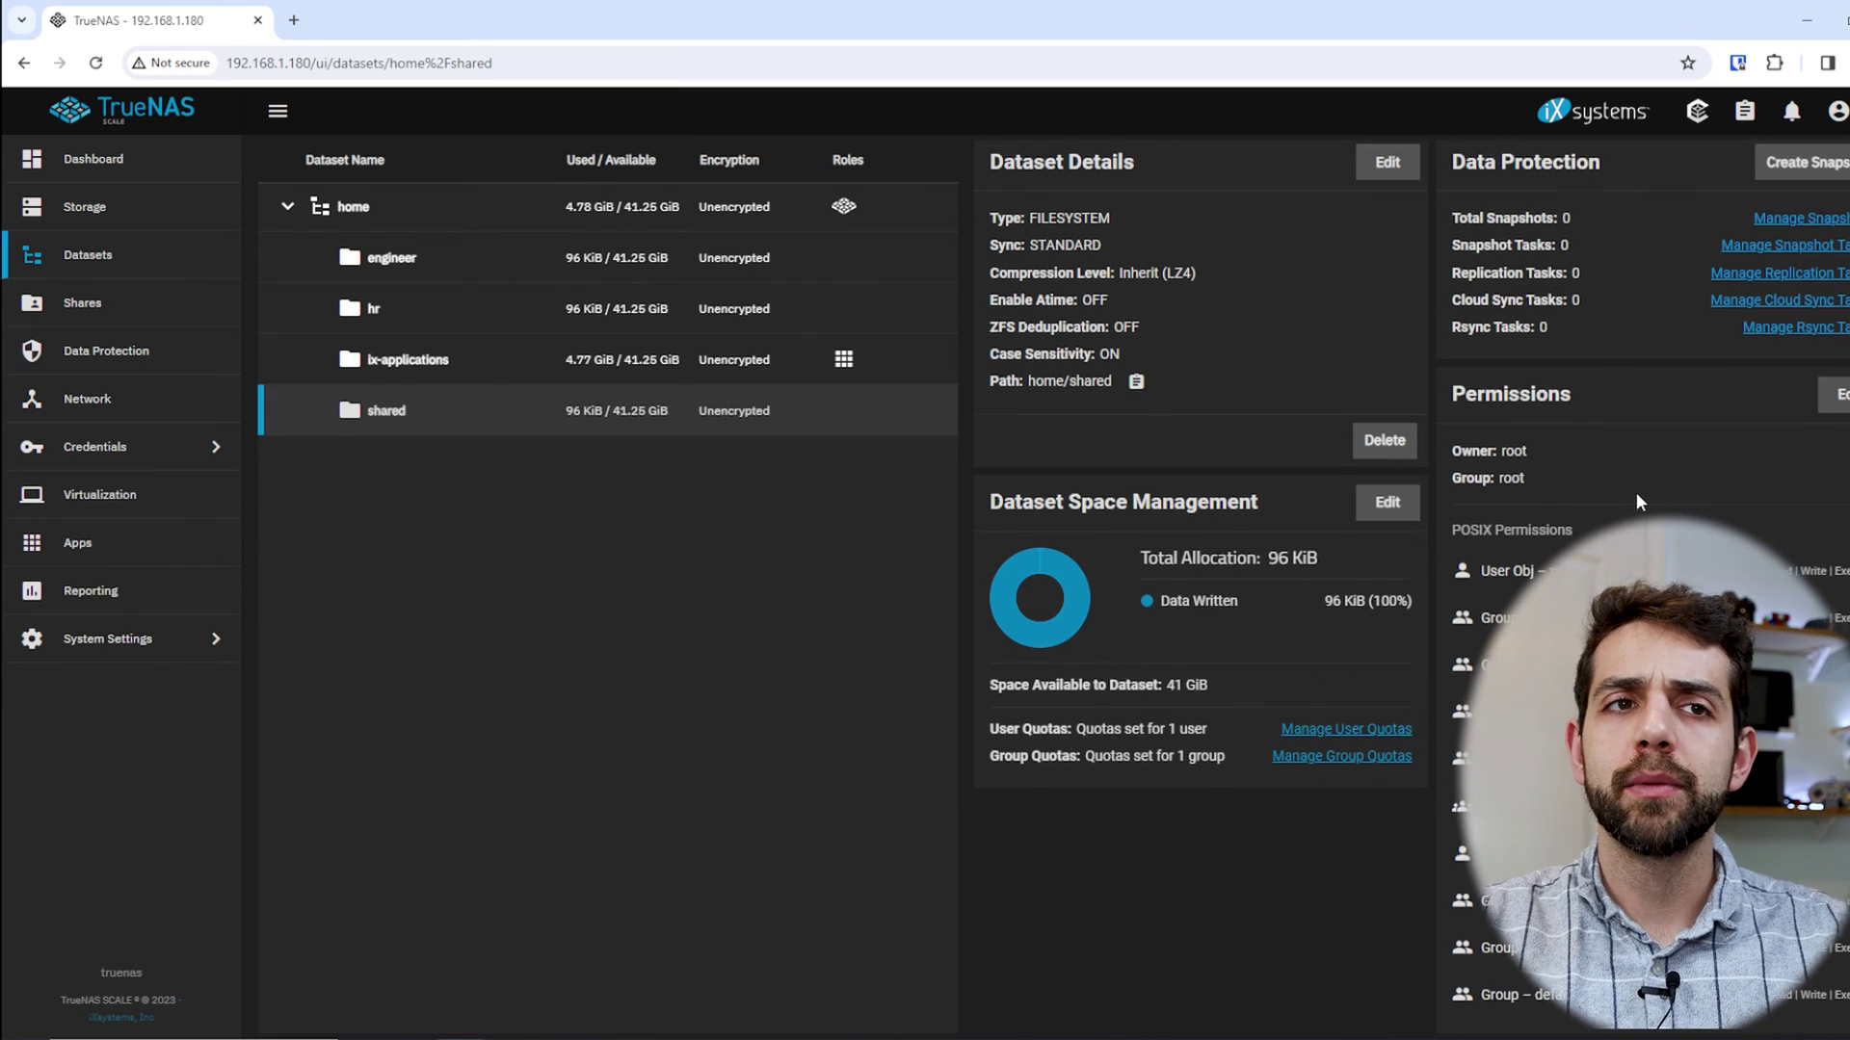
scroll(1636, 485, down, 1)
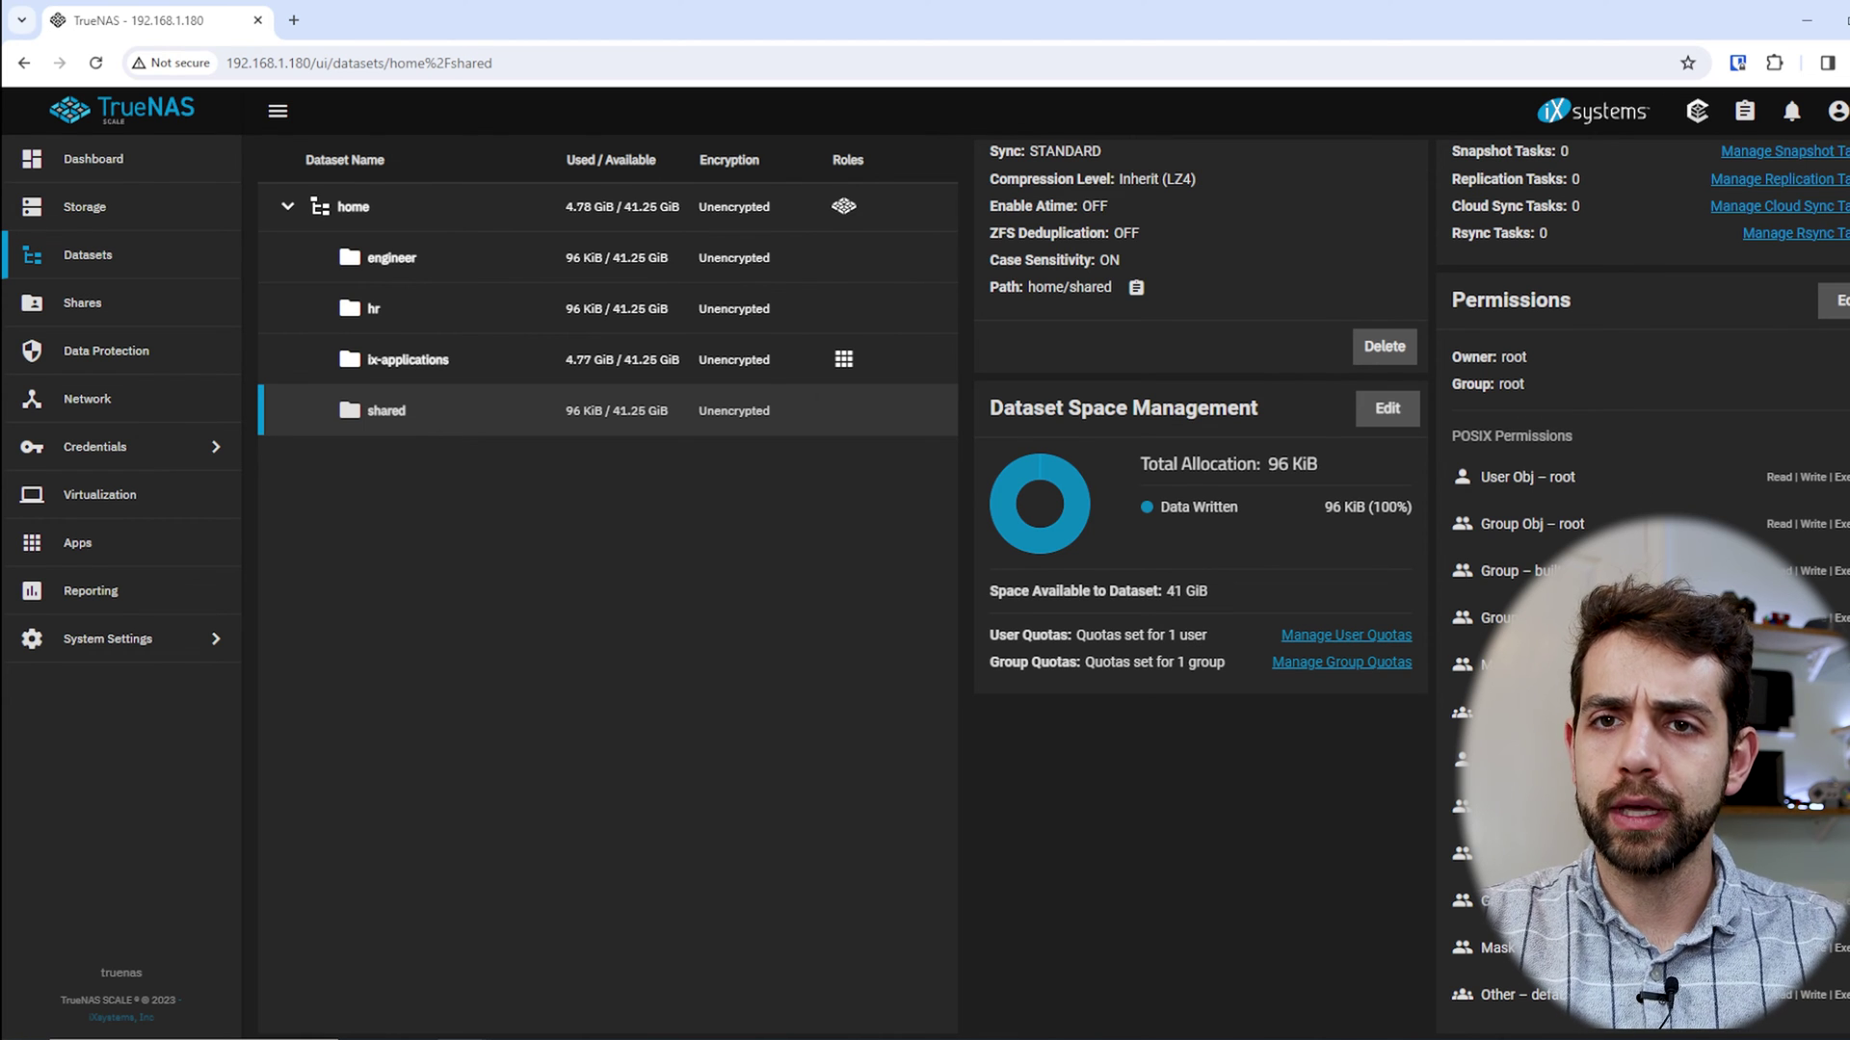
scroll(1106, 549, up, 1)
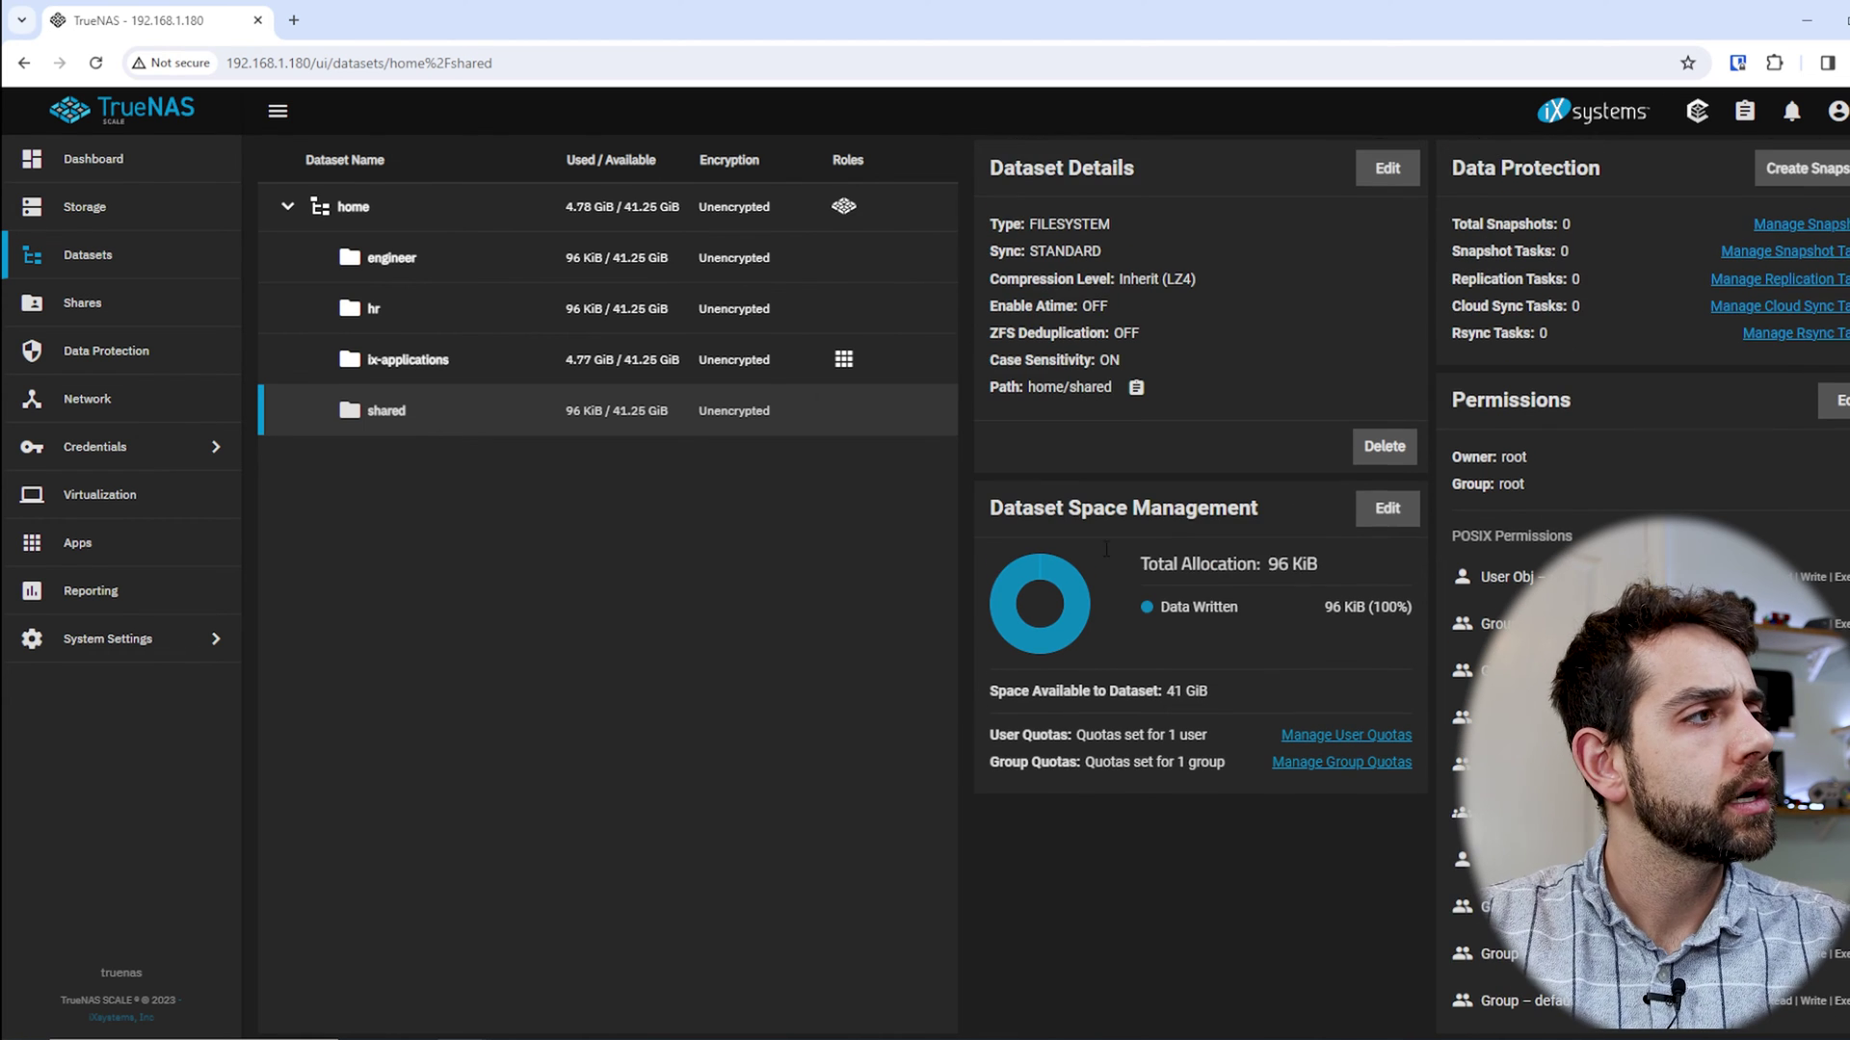
Open the permissions of the engineer dataset and load the POSIX_RESTRICTED preset as its access control list
click(412, 257)
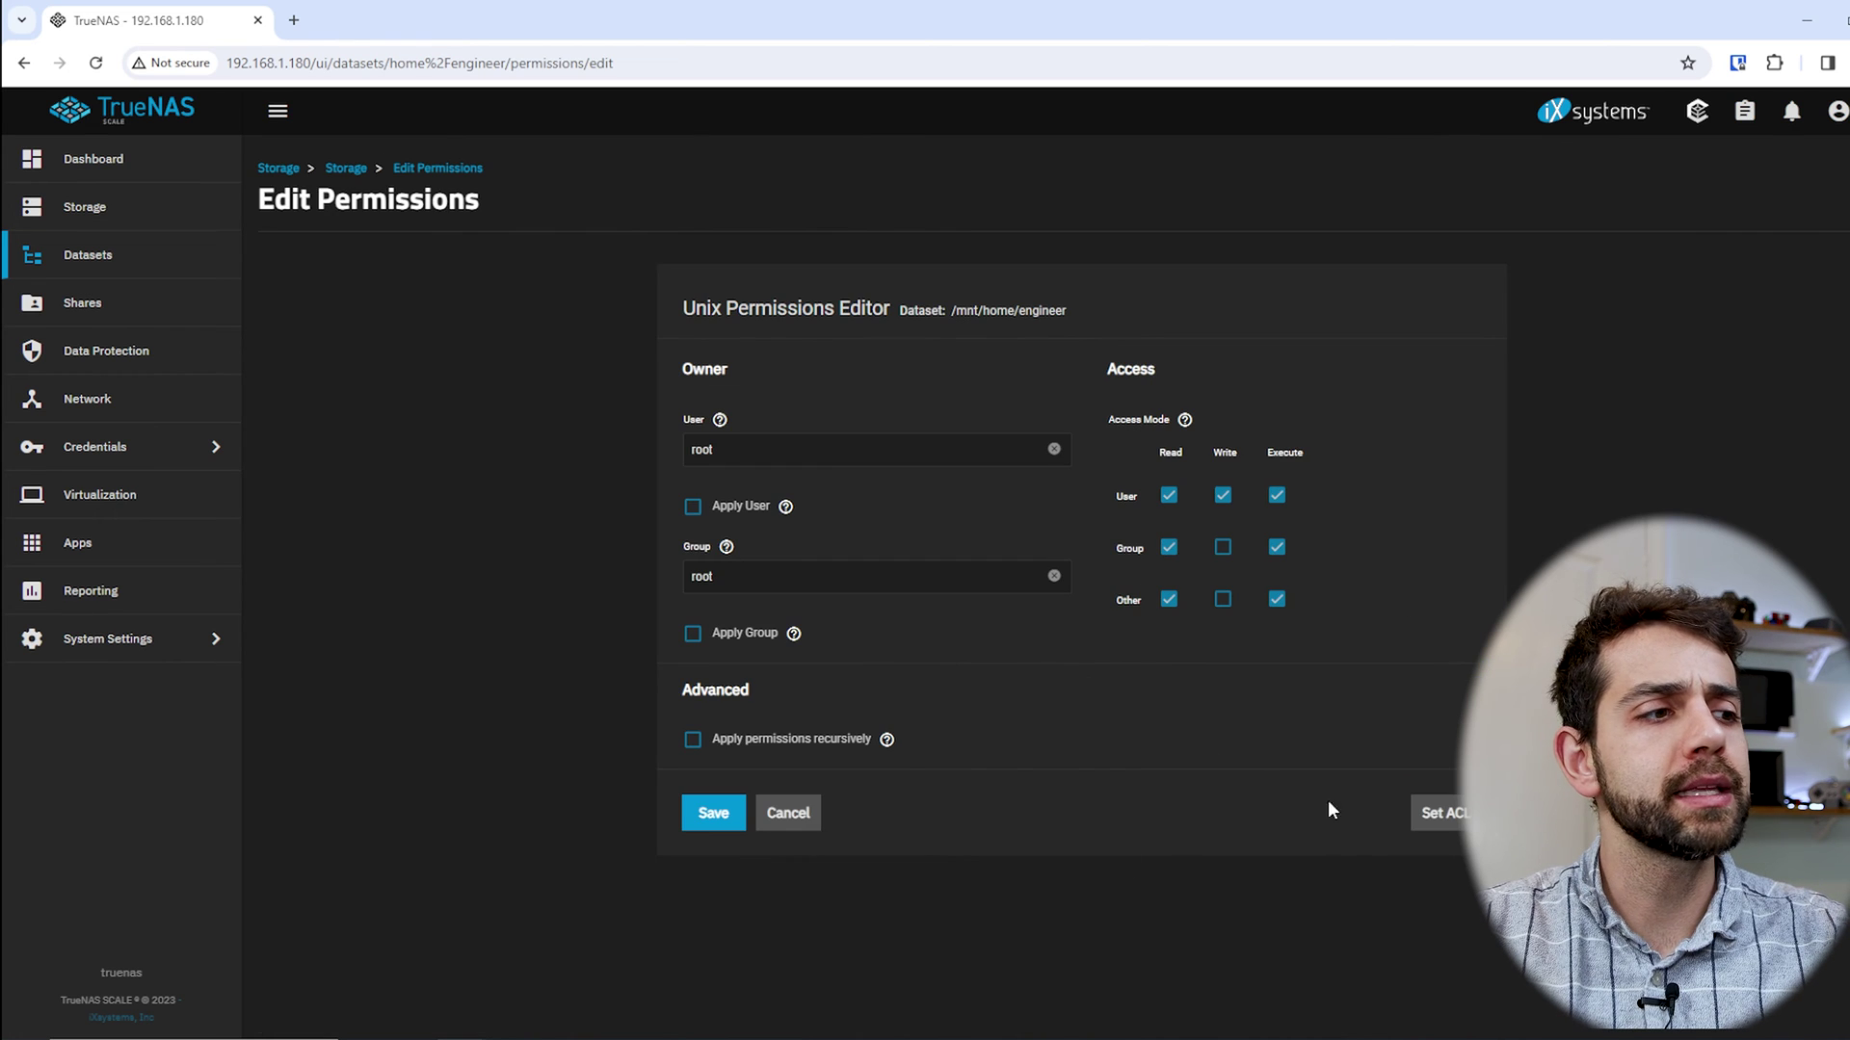
click(1456, 817)
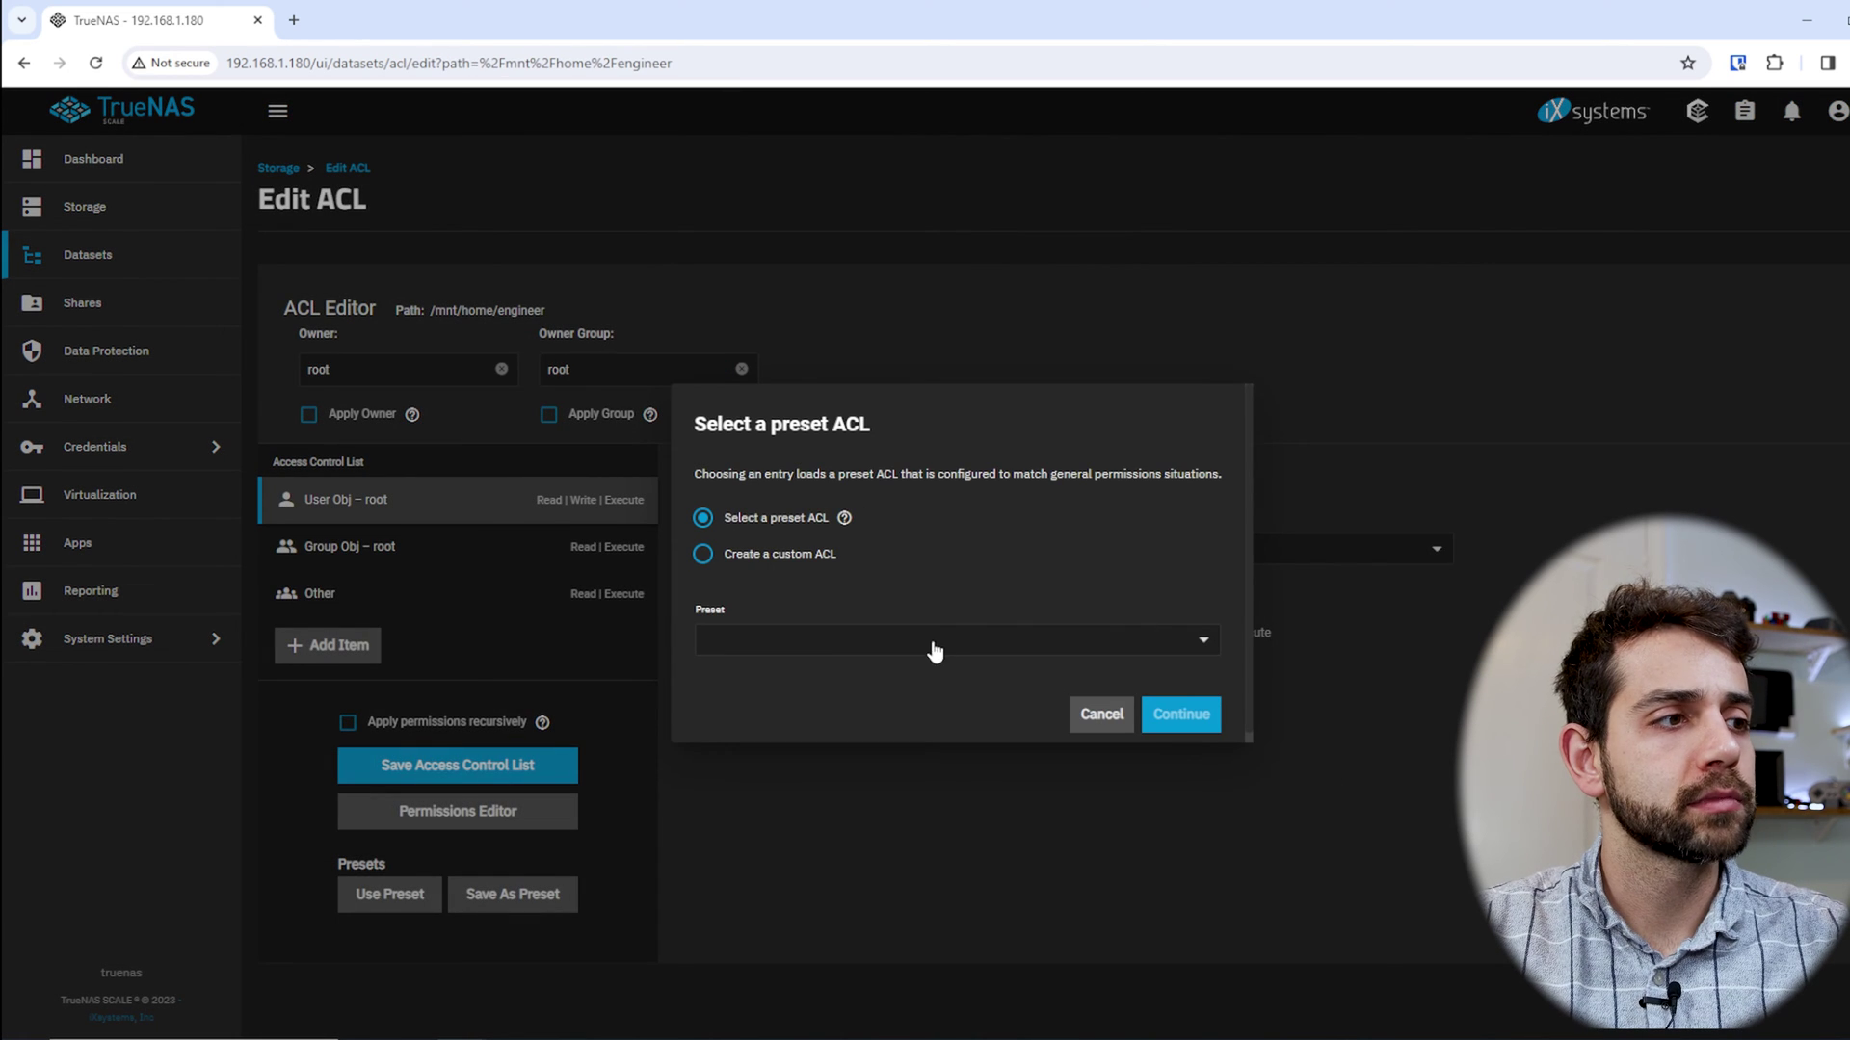
click(802, 649)
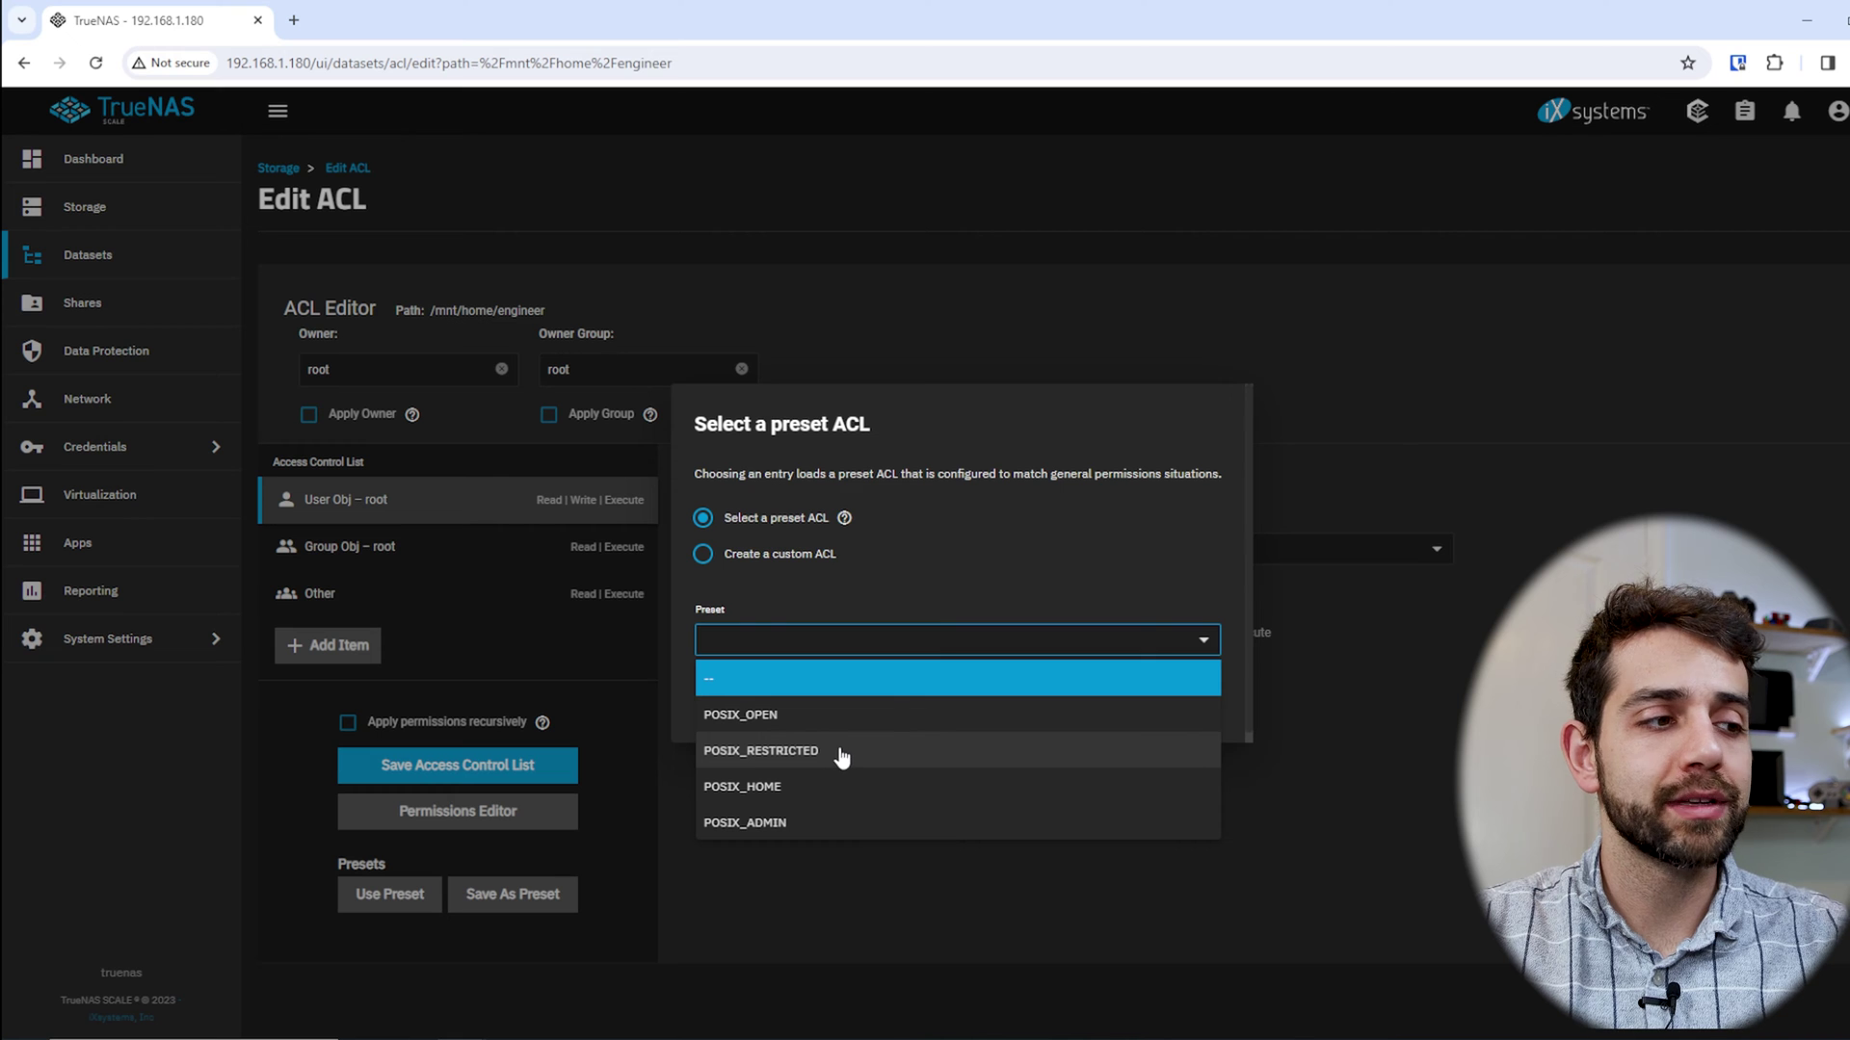
click(844, 752)
click(1197, 721)
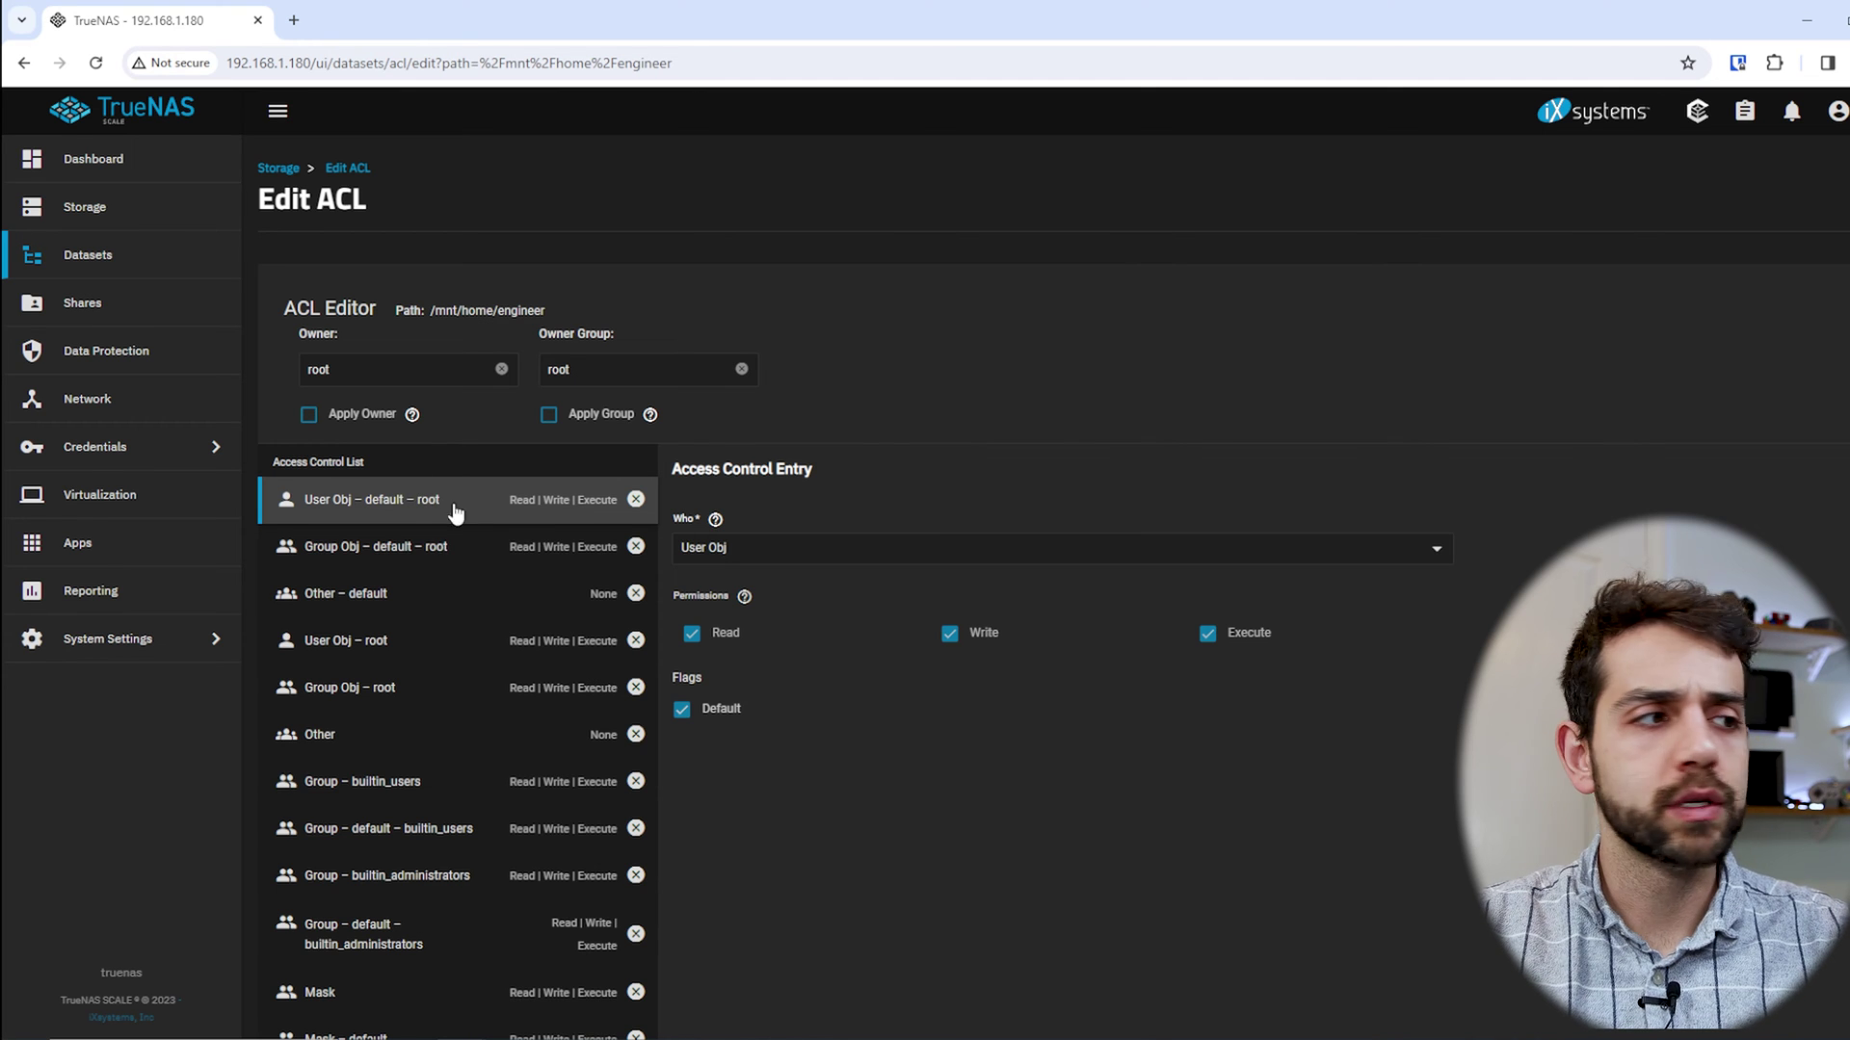
Examine the permissions of the Other, Other default and builtin_users entries in the engineer dataset's ACL
scroll(462, 684, down, 1)
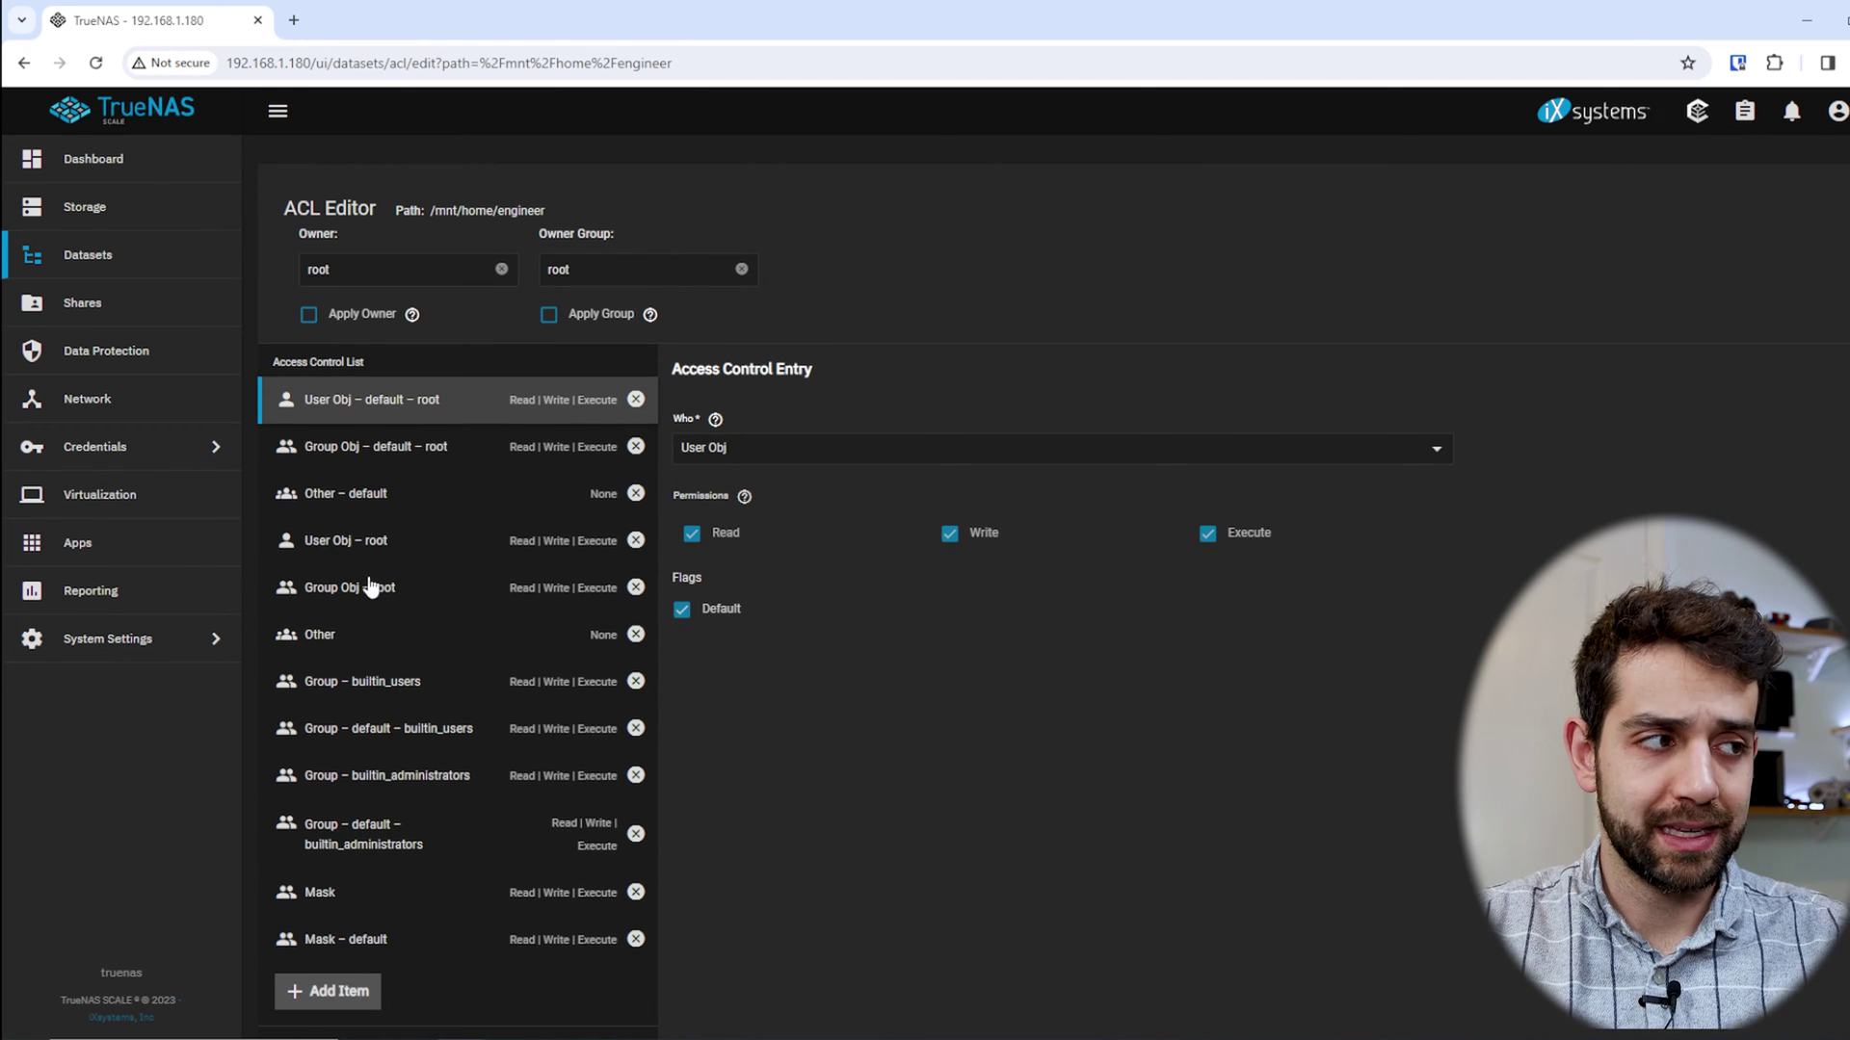
click(360, 511)
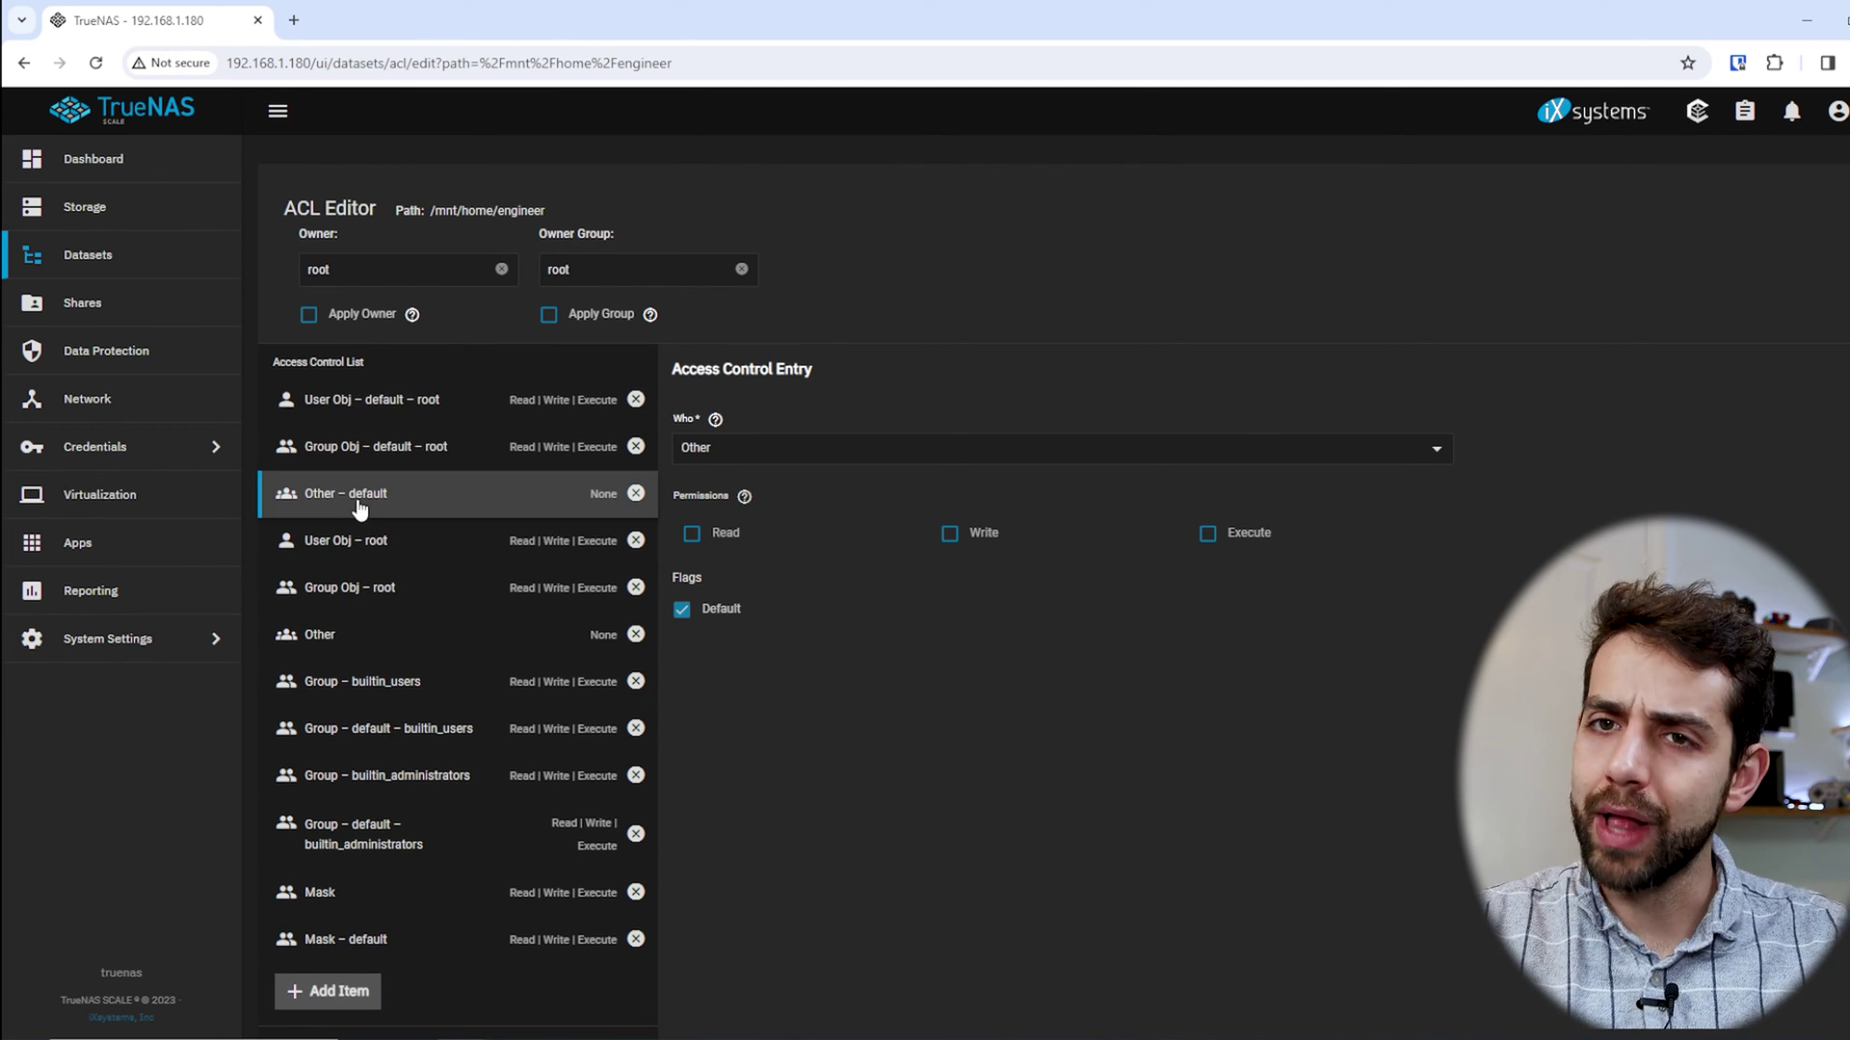
click(380, 631)
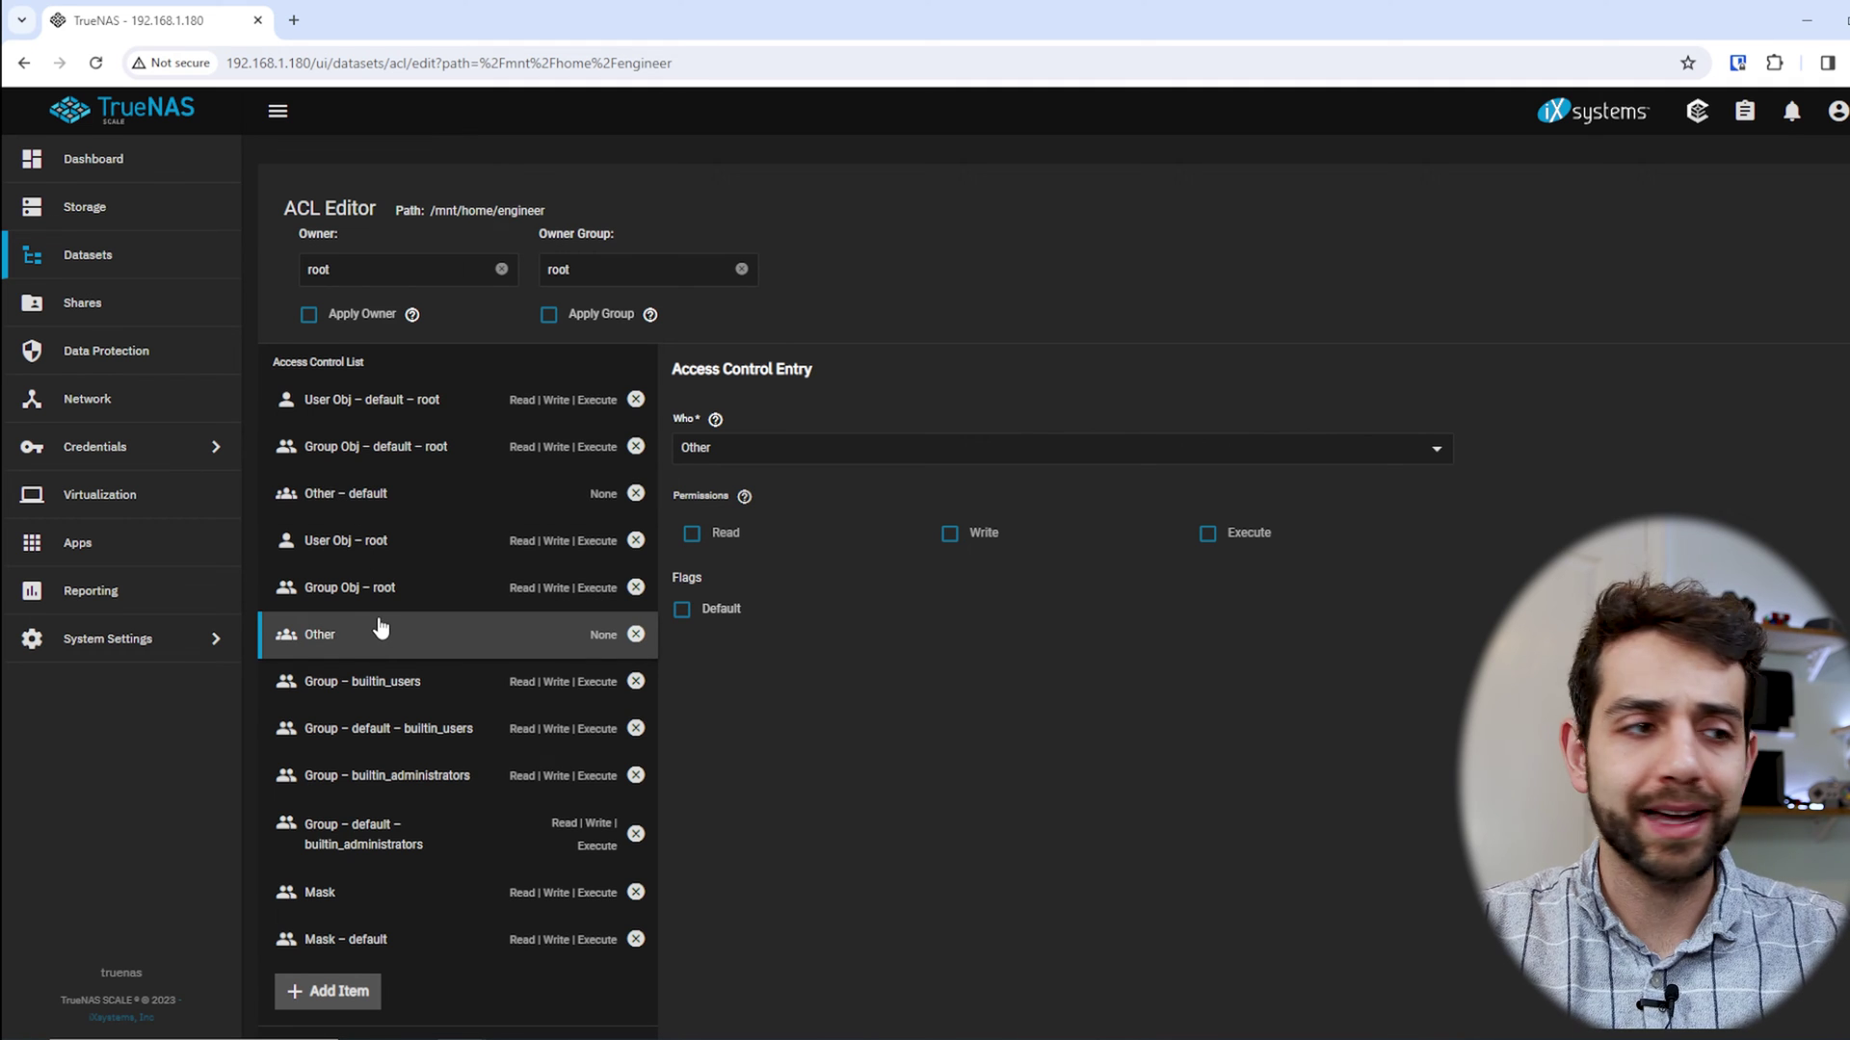
scroll(636, 877, down, 1)
click(385, 587)
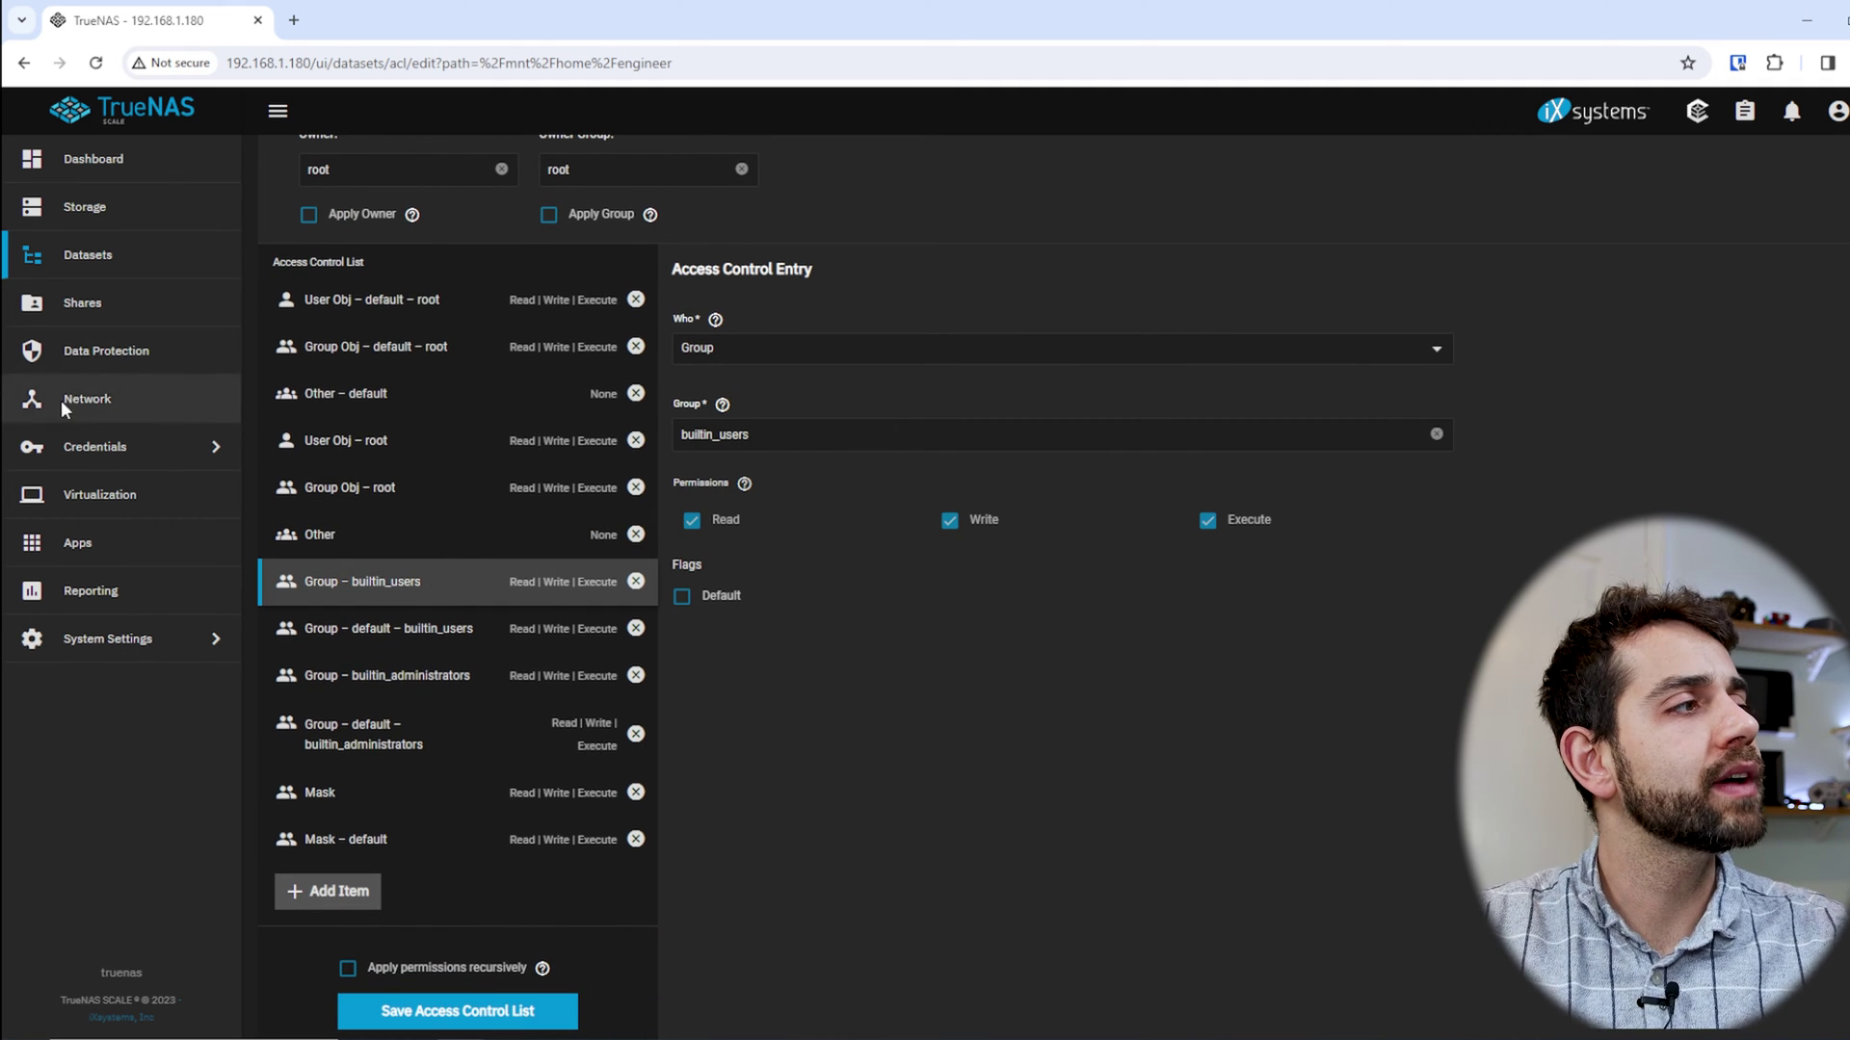
Open the local users in a separate tab, inspect the engineer user's settings and return to the engineer dataset's ACL
click(103, 448)
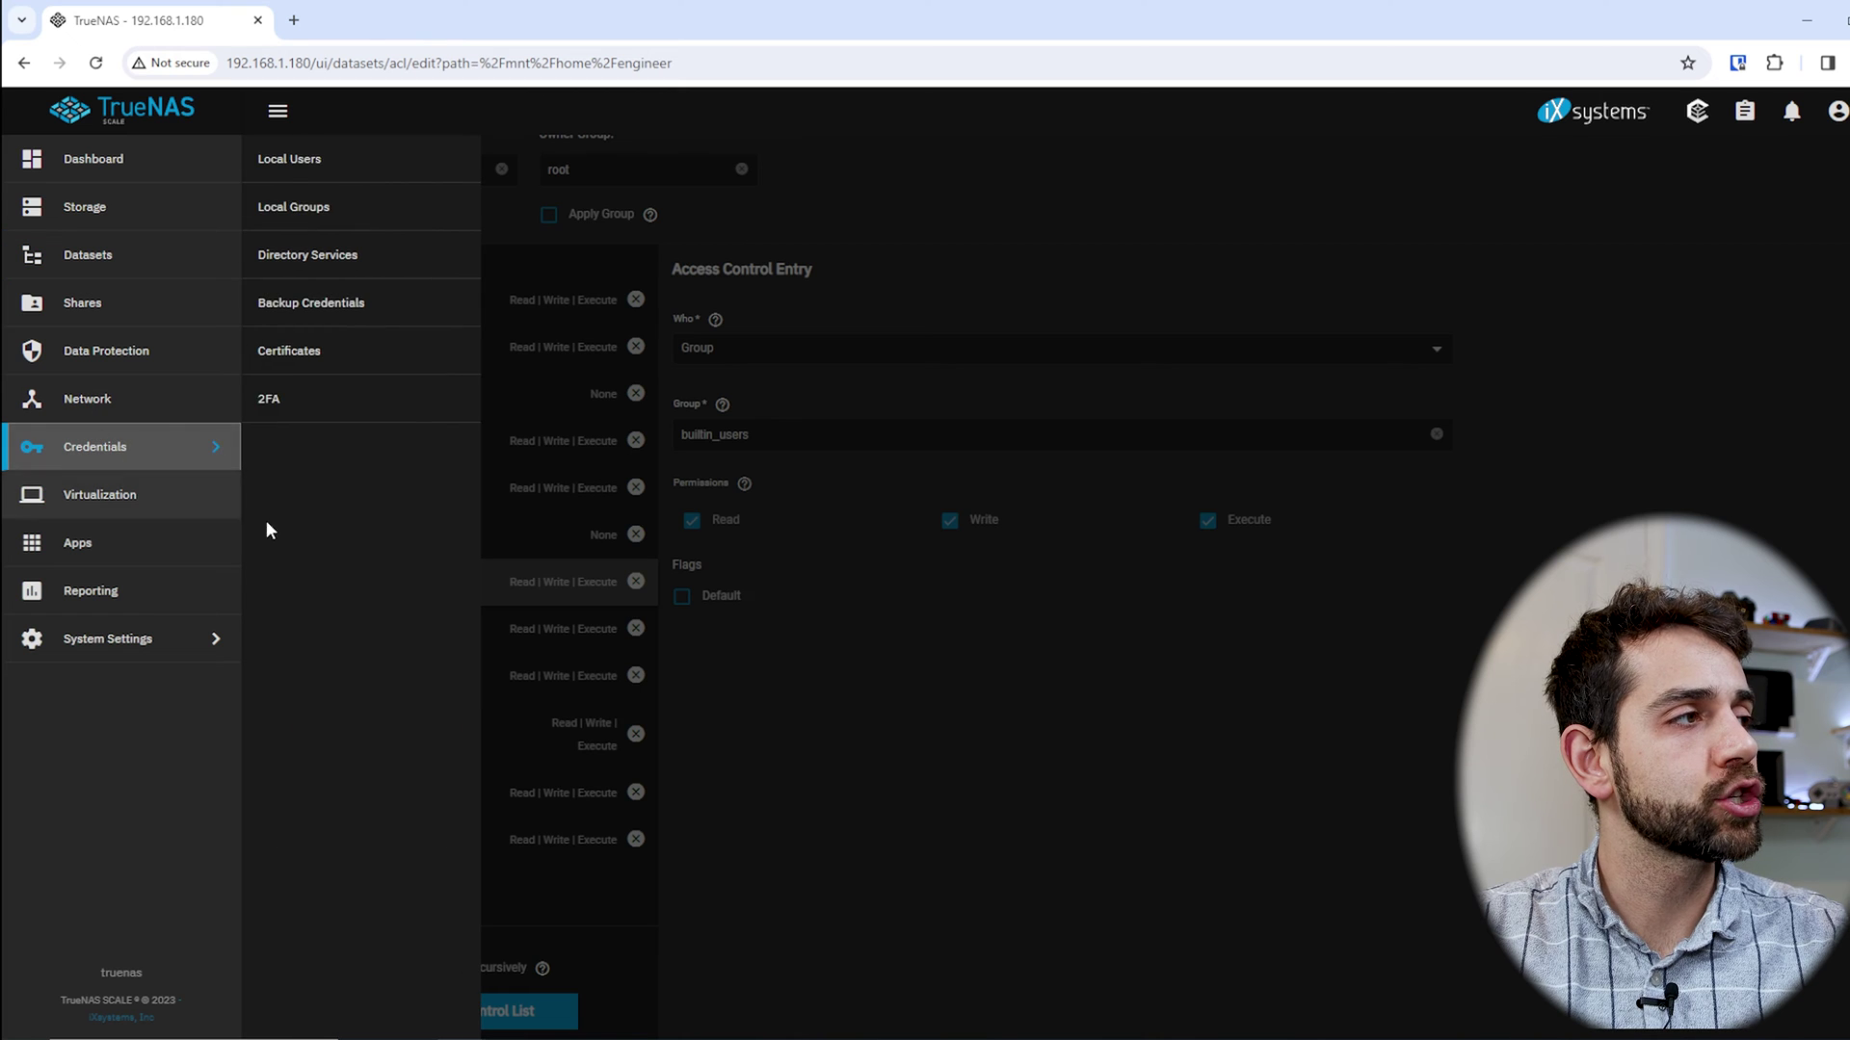
middle_click(299, 166)
click(323, 9)
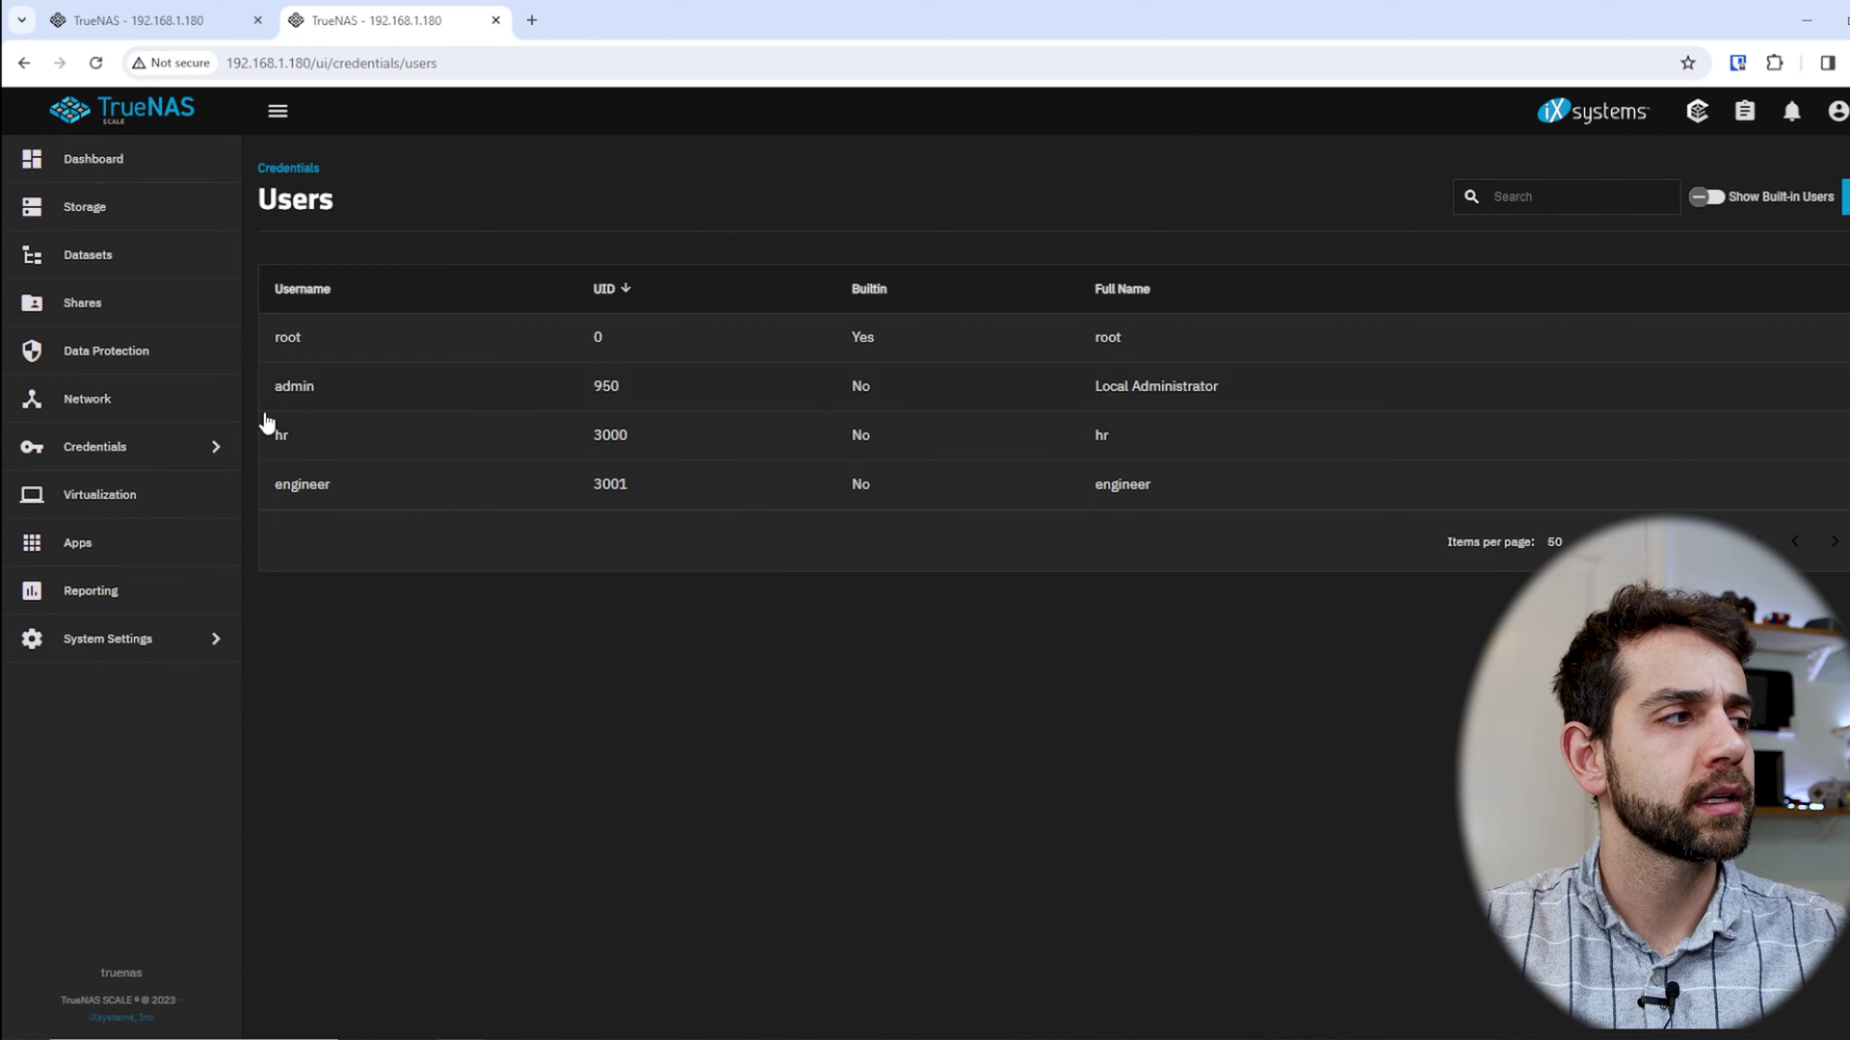
click(366, 484)
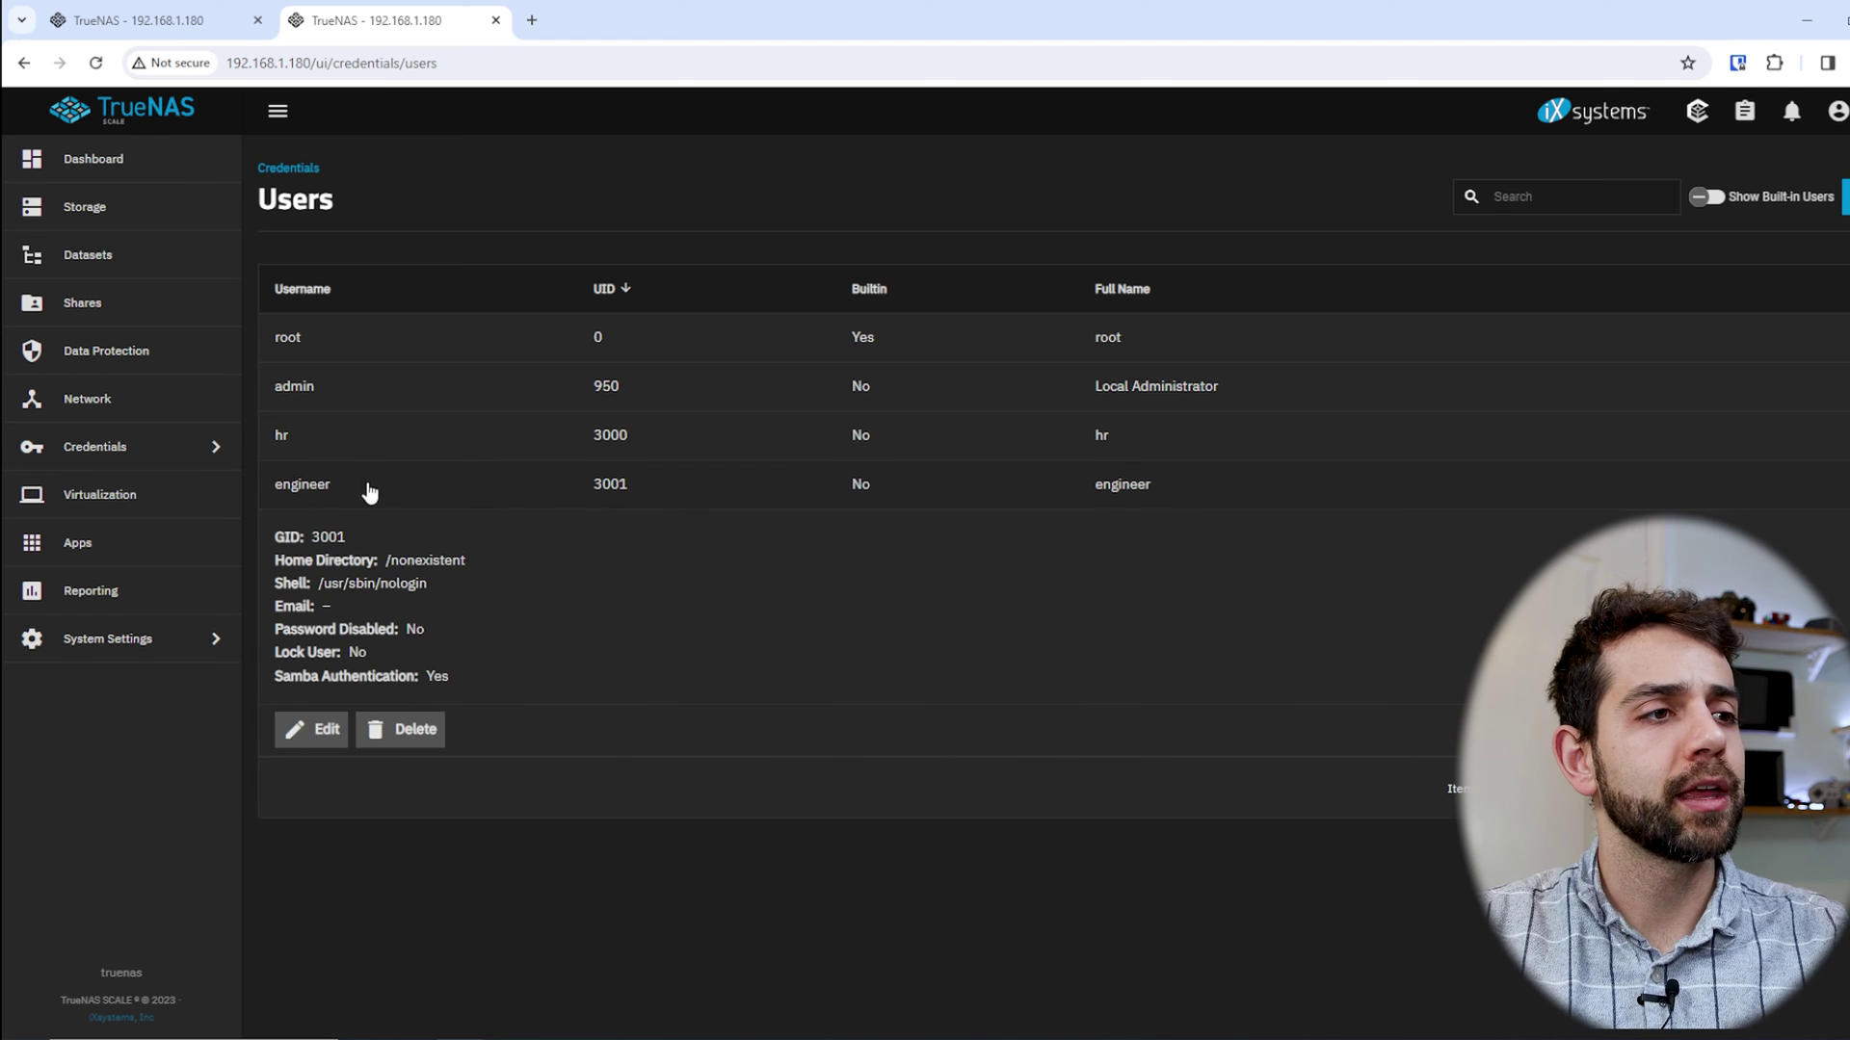
click(316, 732)
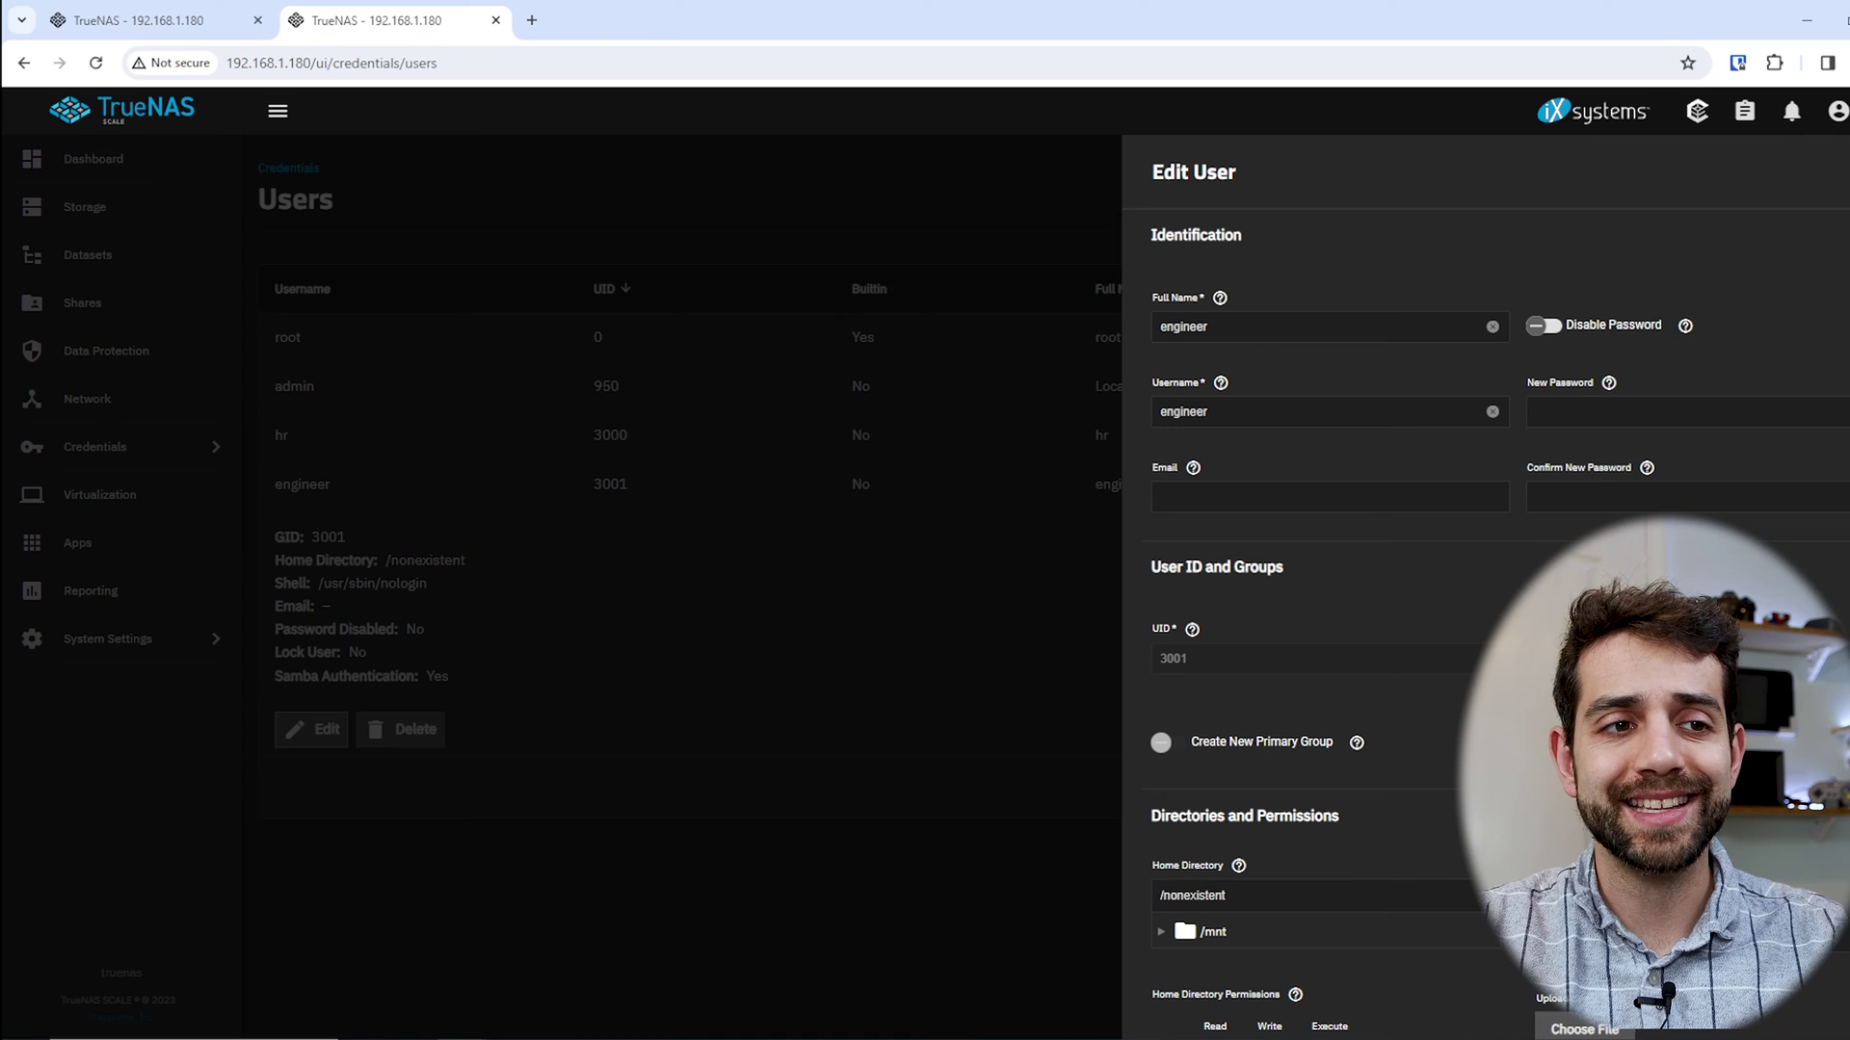
click(835, 609)
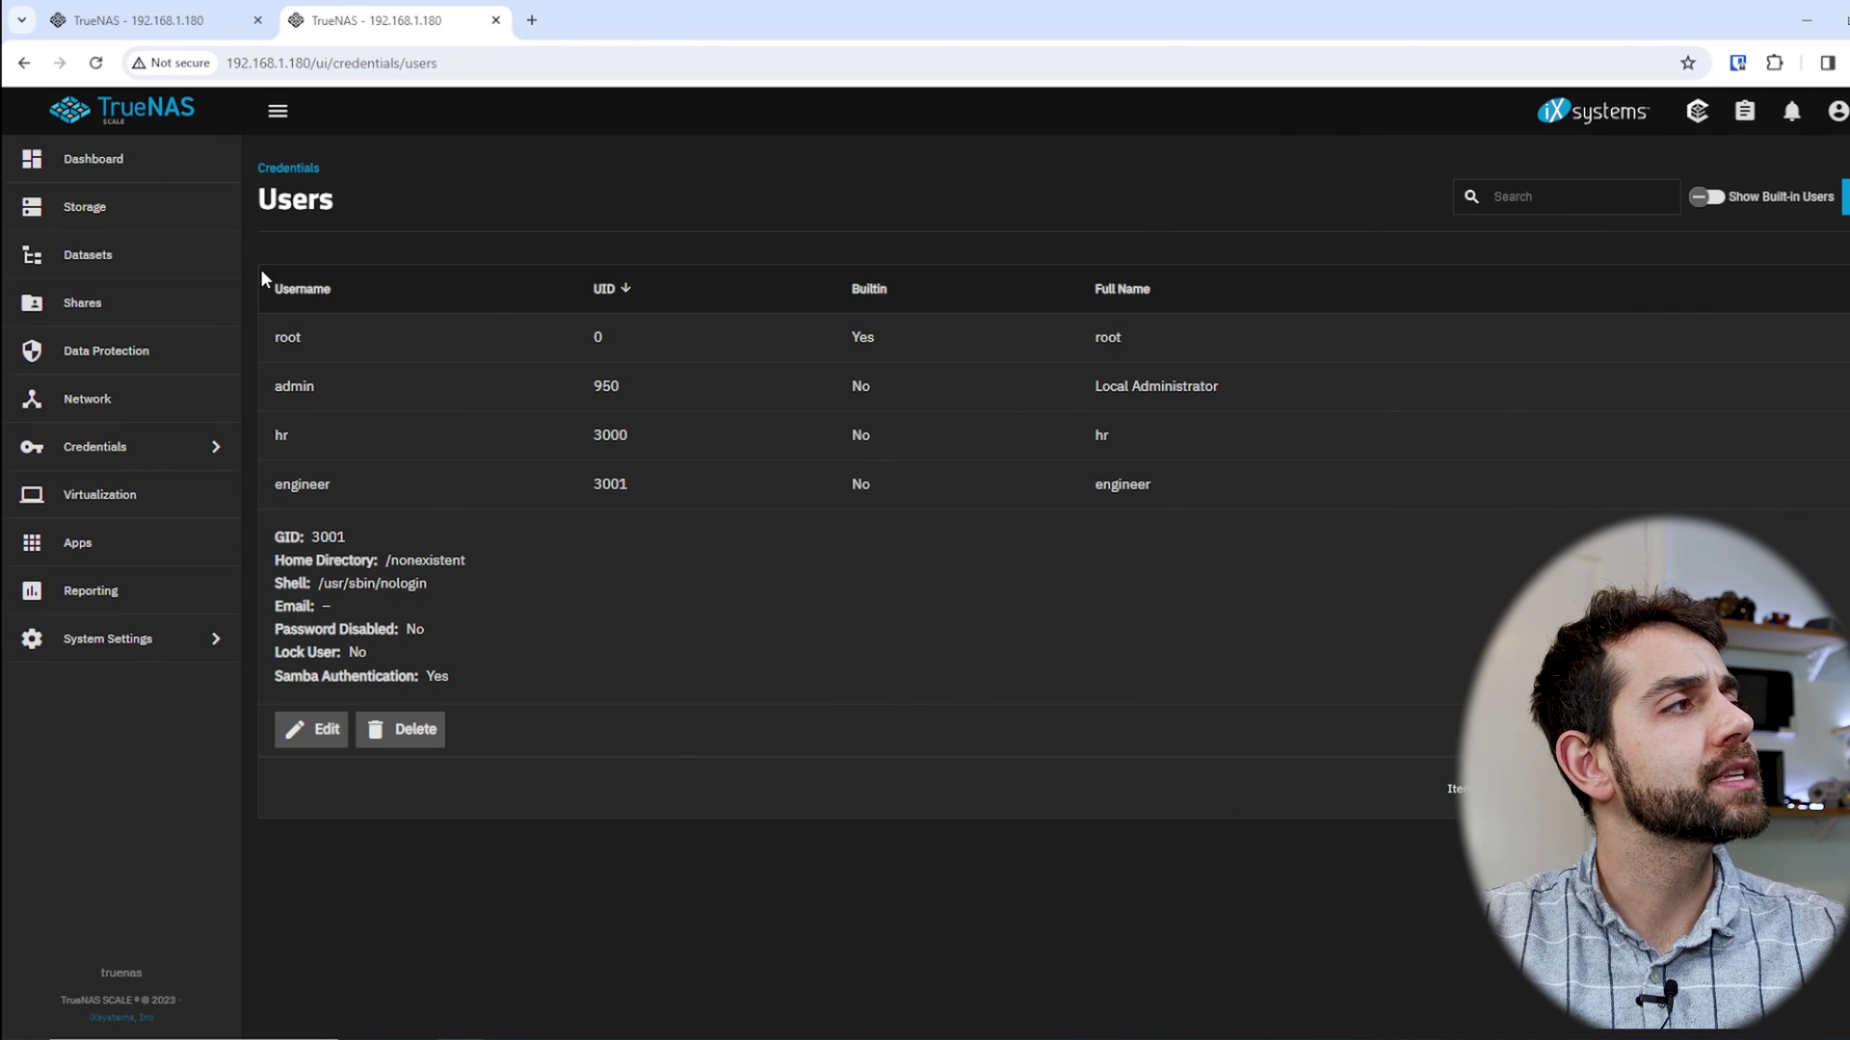
click(144, 20)
click(939, 778)
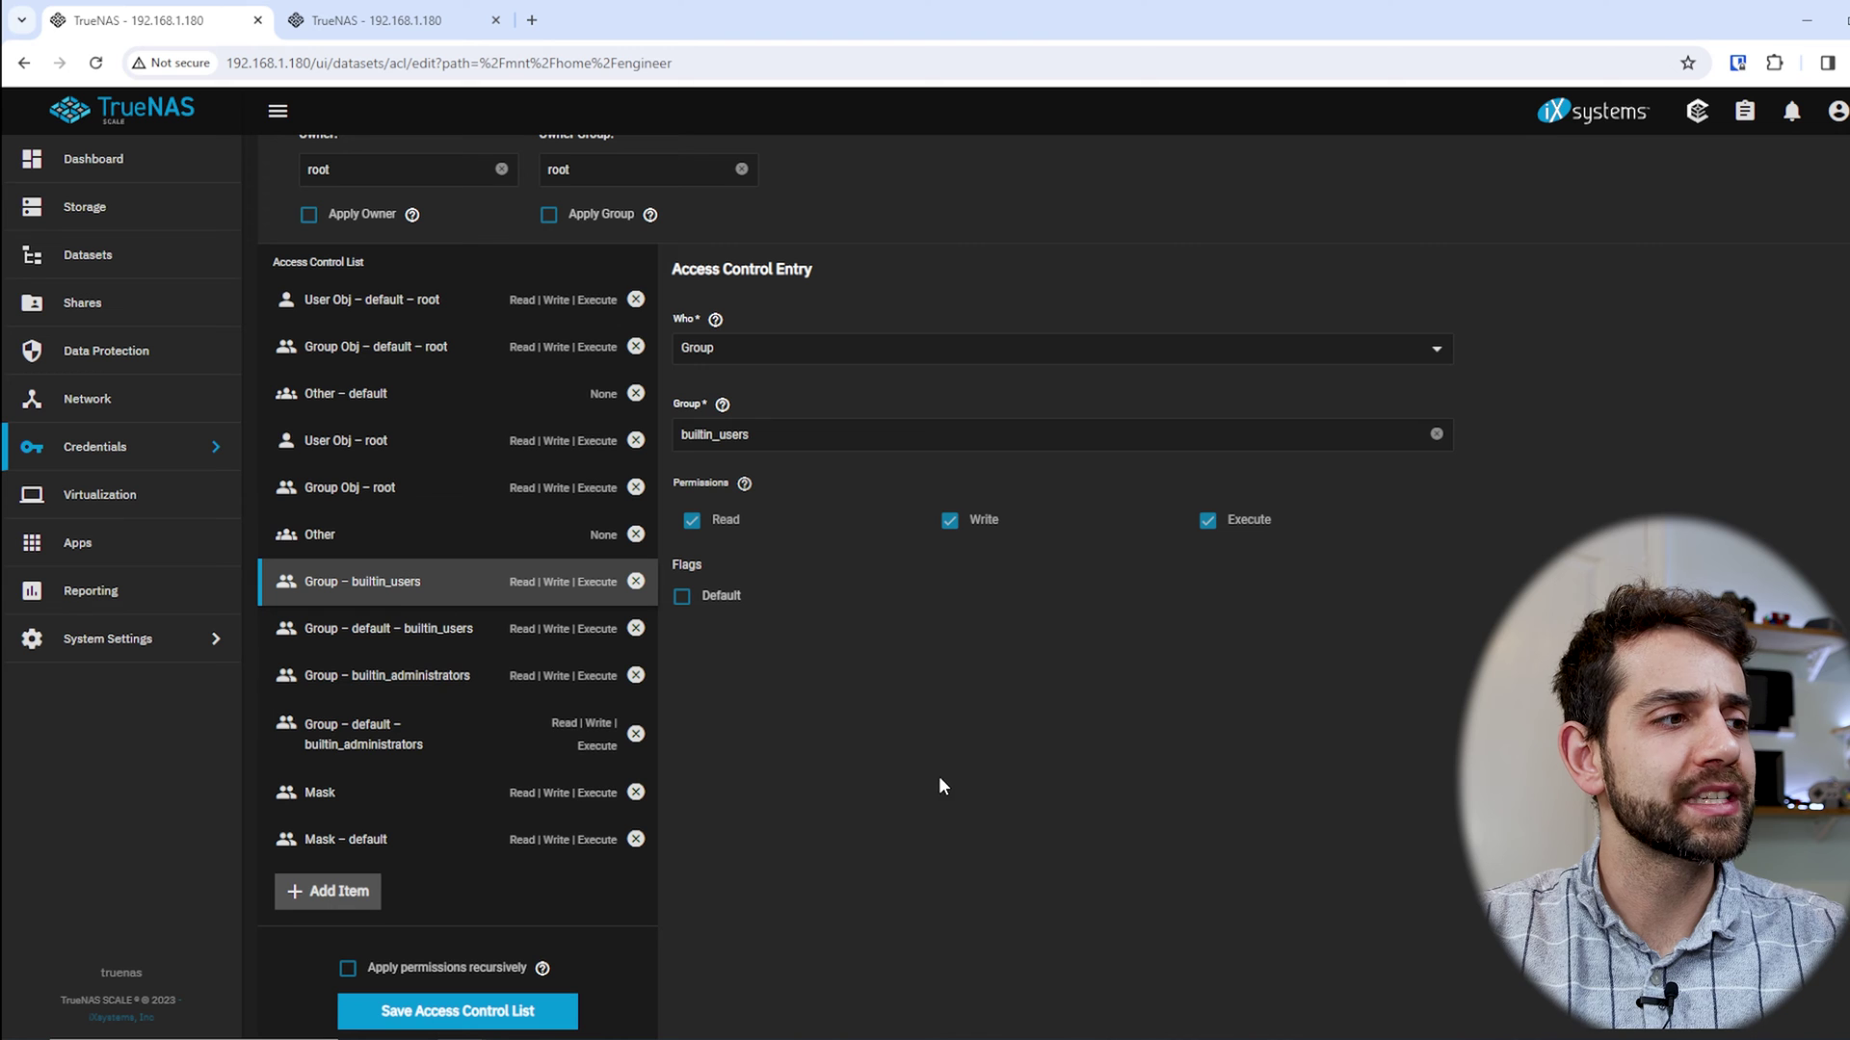
Replace builtin_users with the engineer group in both the regular and the default group entries of the ACL
click(767, 439)
text(eng)
click(838, 491)
click(611, 644)
drag(761, 436, 513, 446)
text(eng)
click(771, 489)
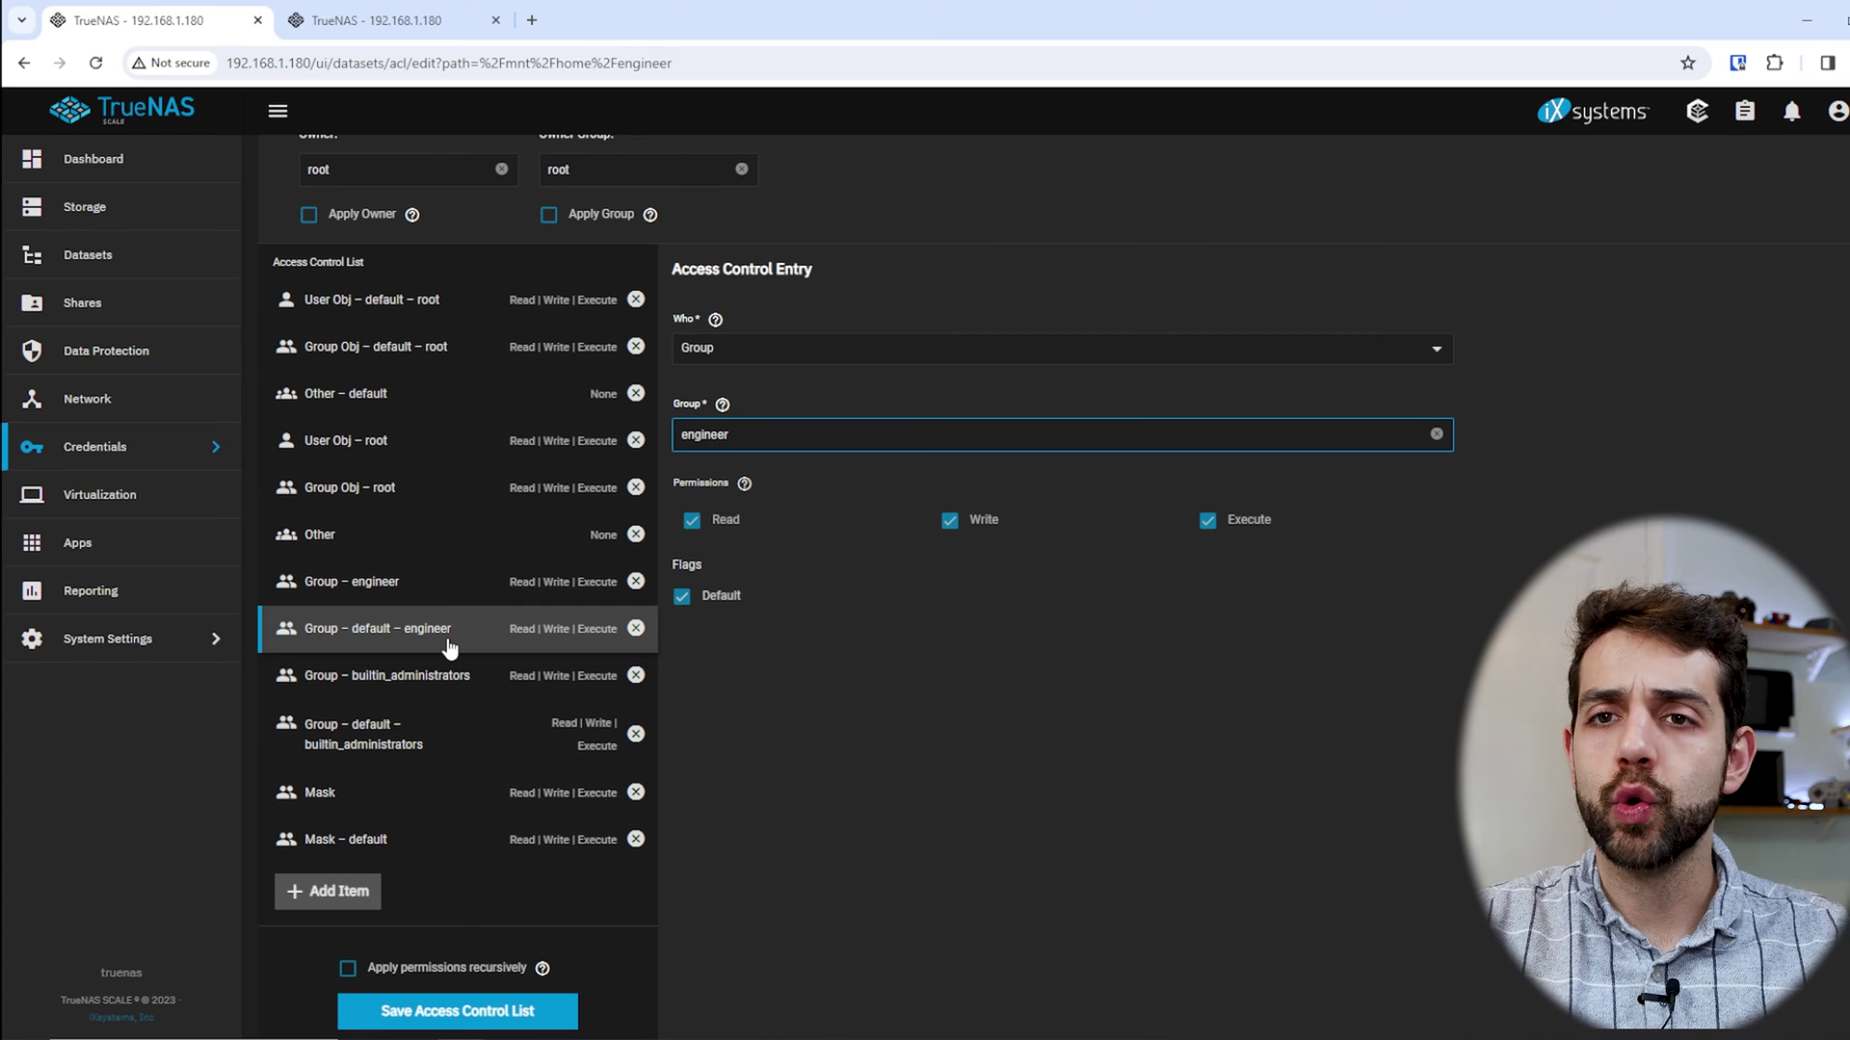
Check the regular and default ACL entries for the engineer and builtin_administrators groups
click(342, 581)
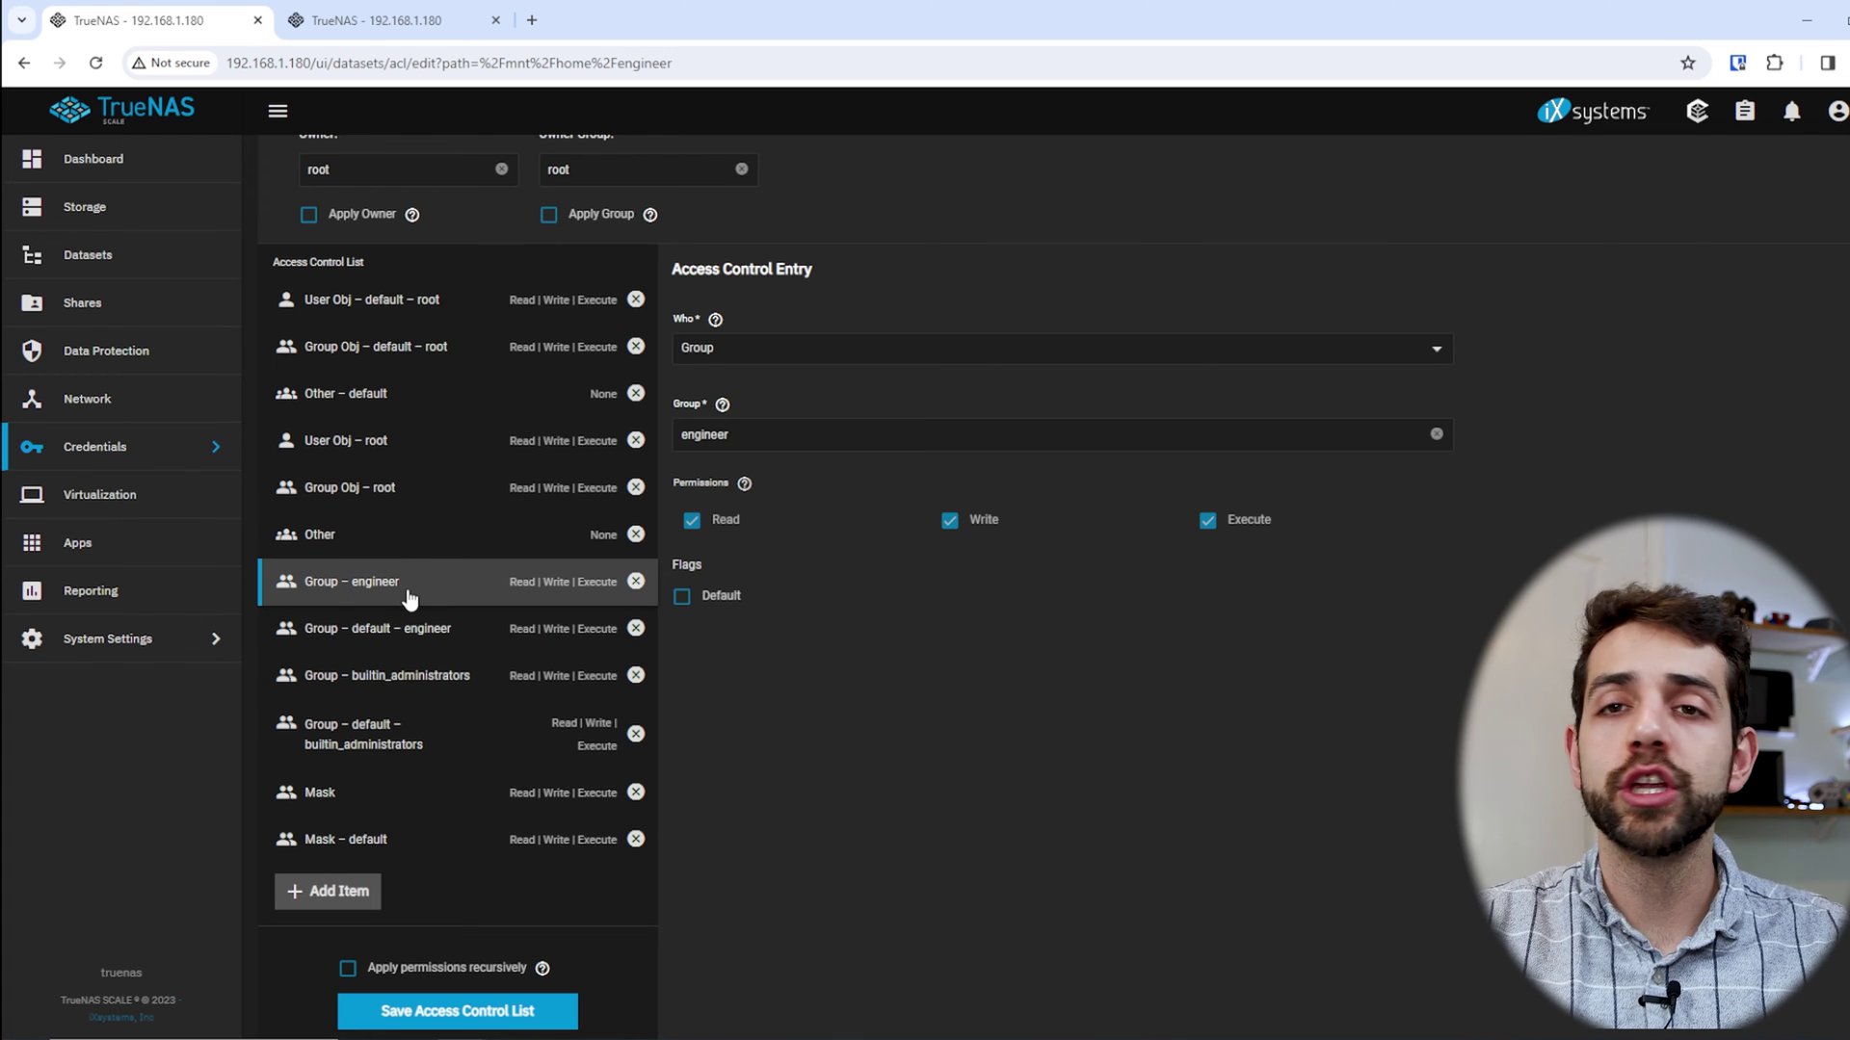
click(438, 648)
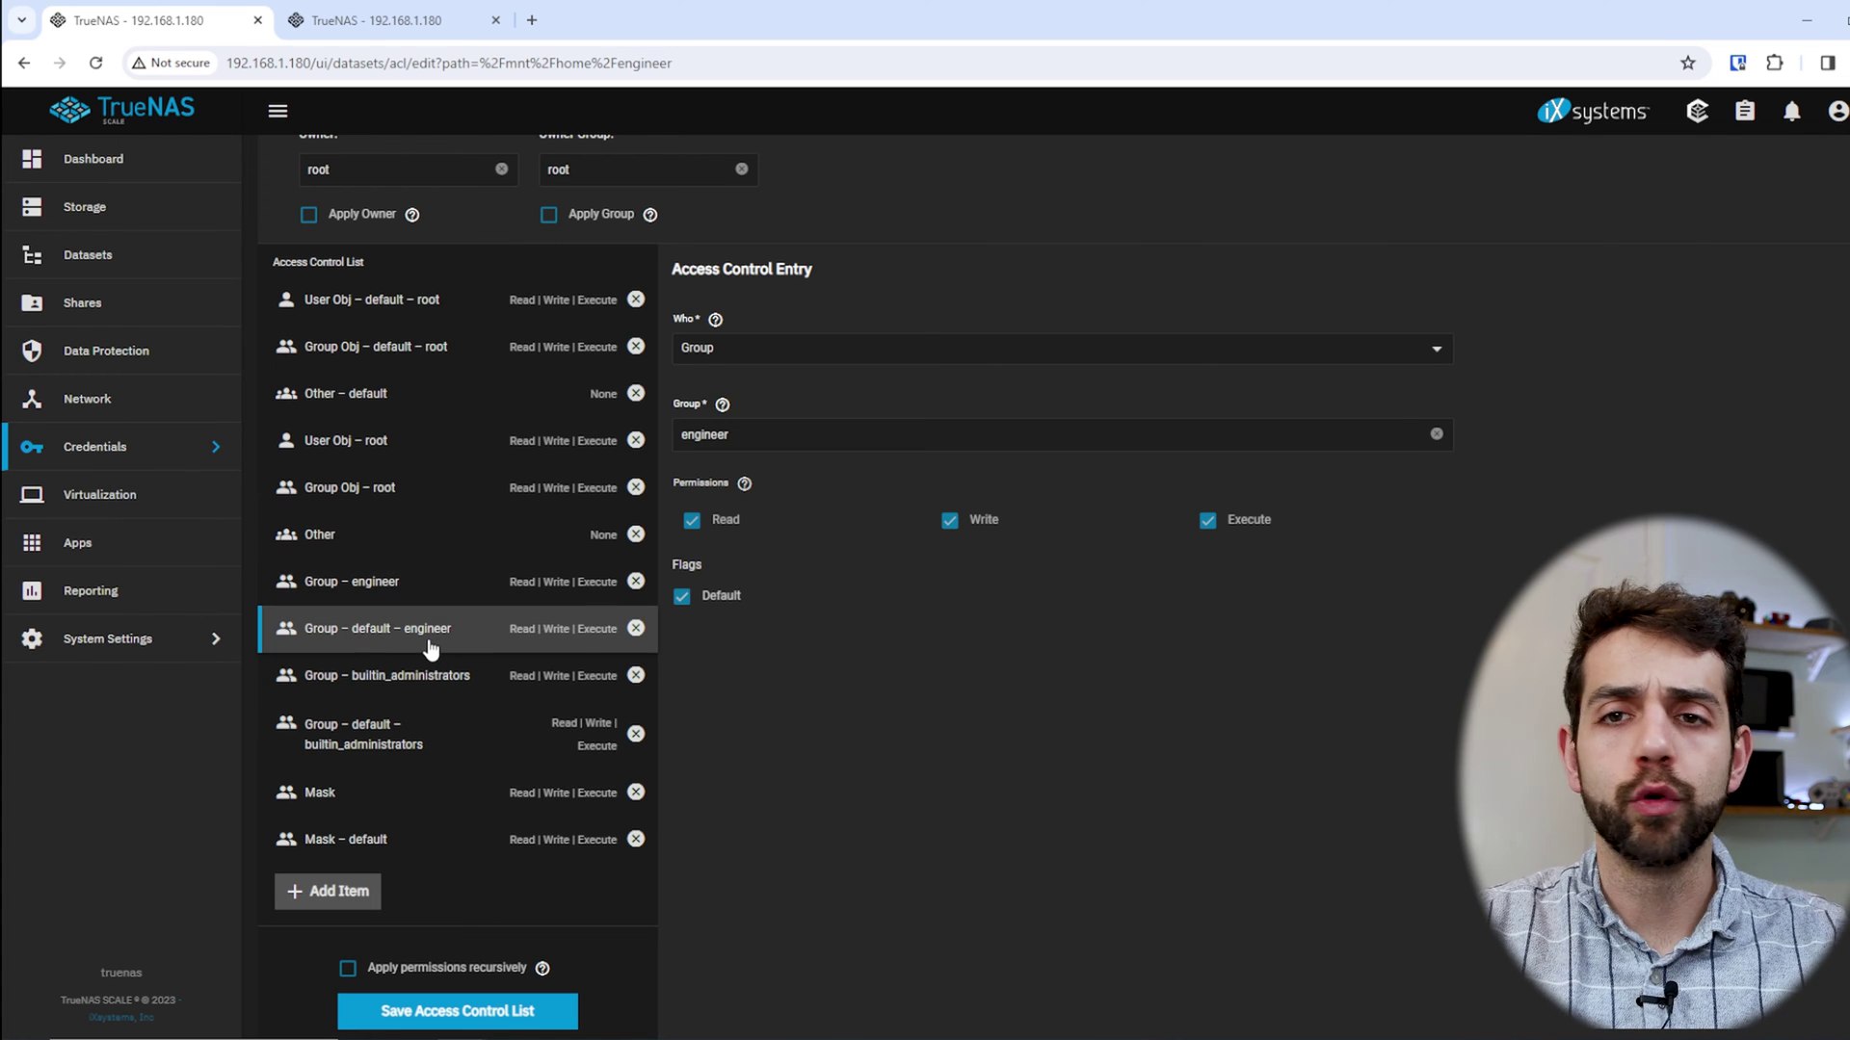
click(415, 685)
click(422, 740)
click(433, 681)
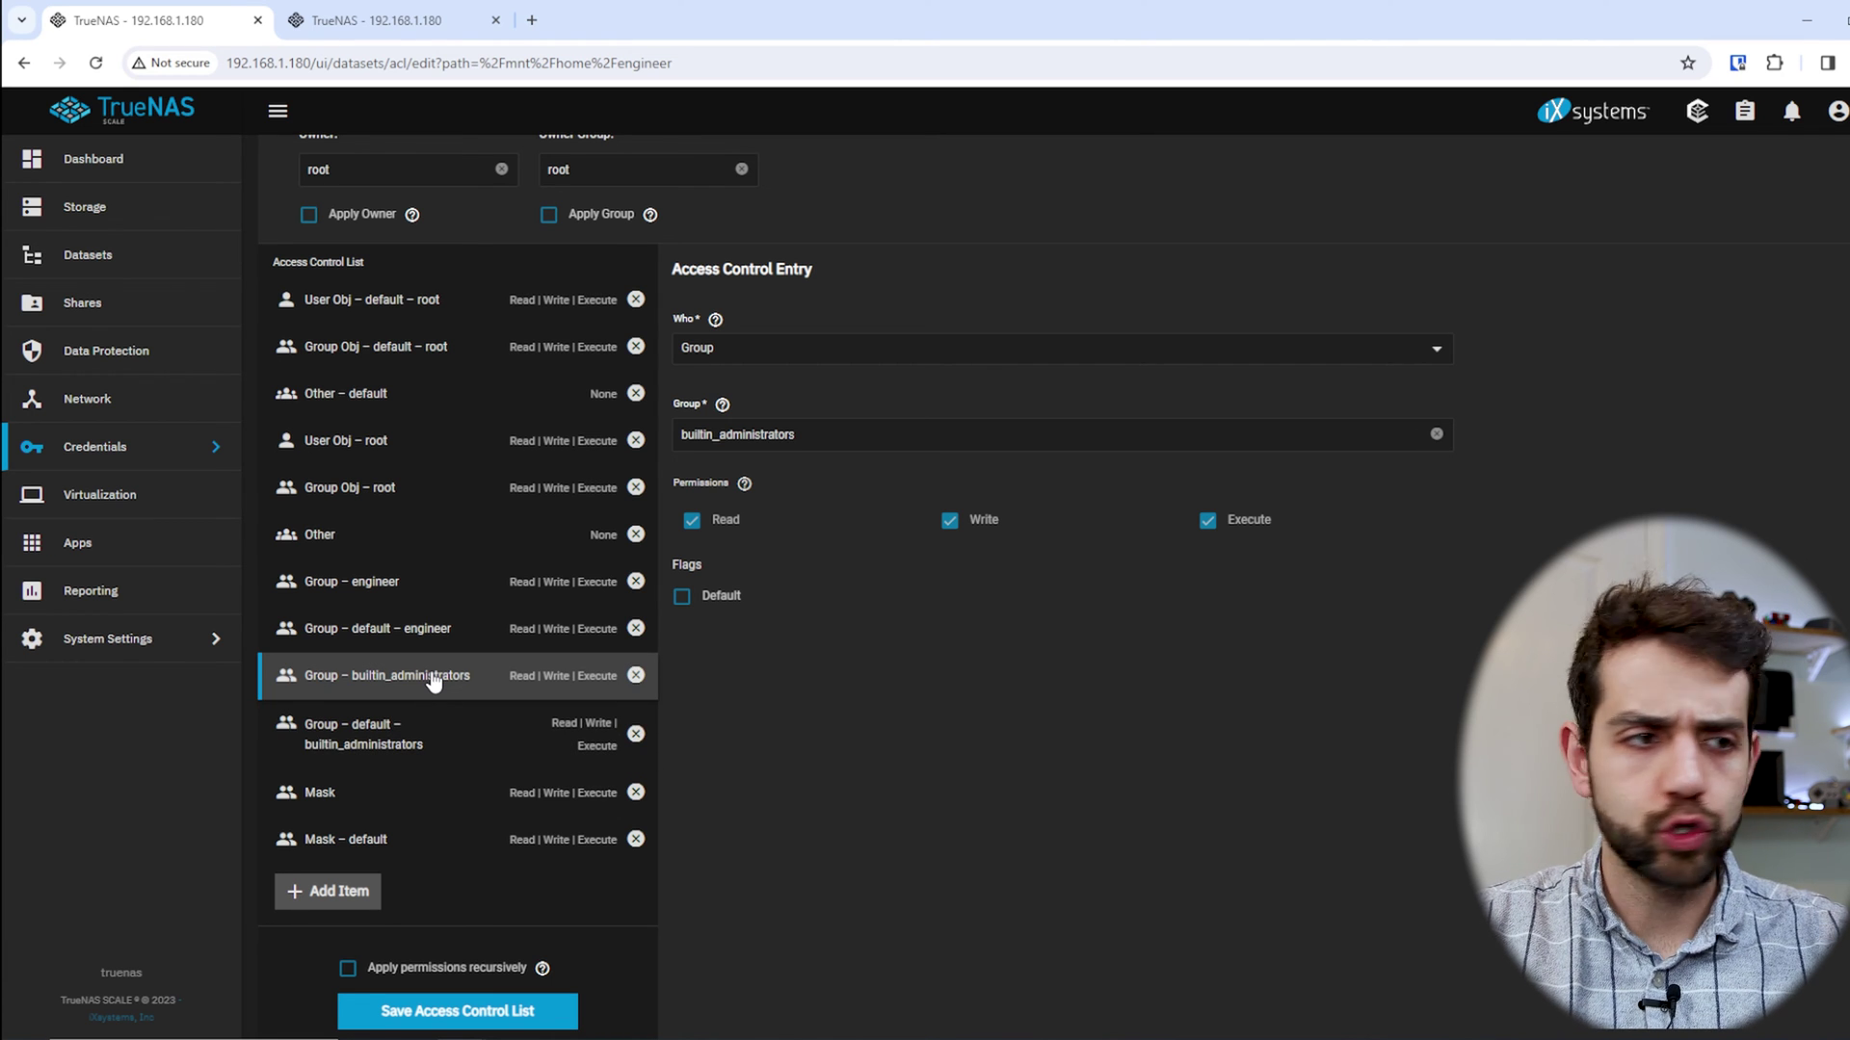
click(363, 896)
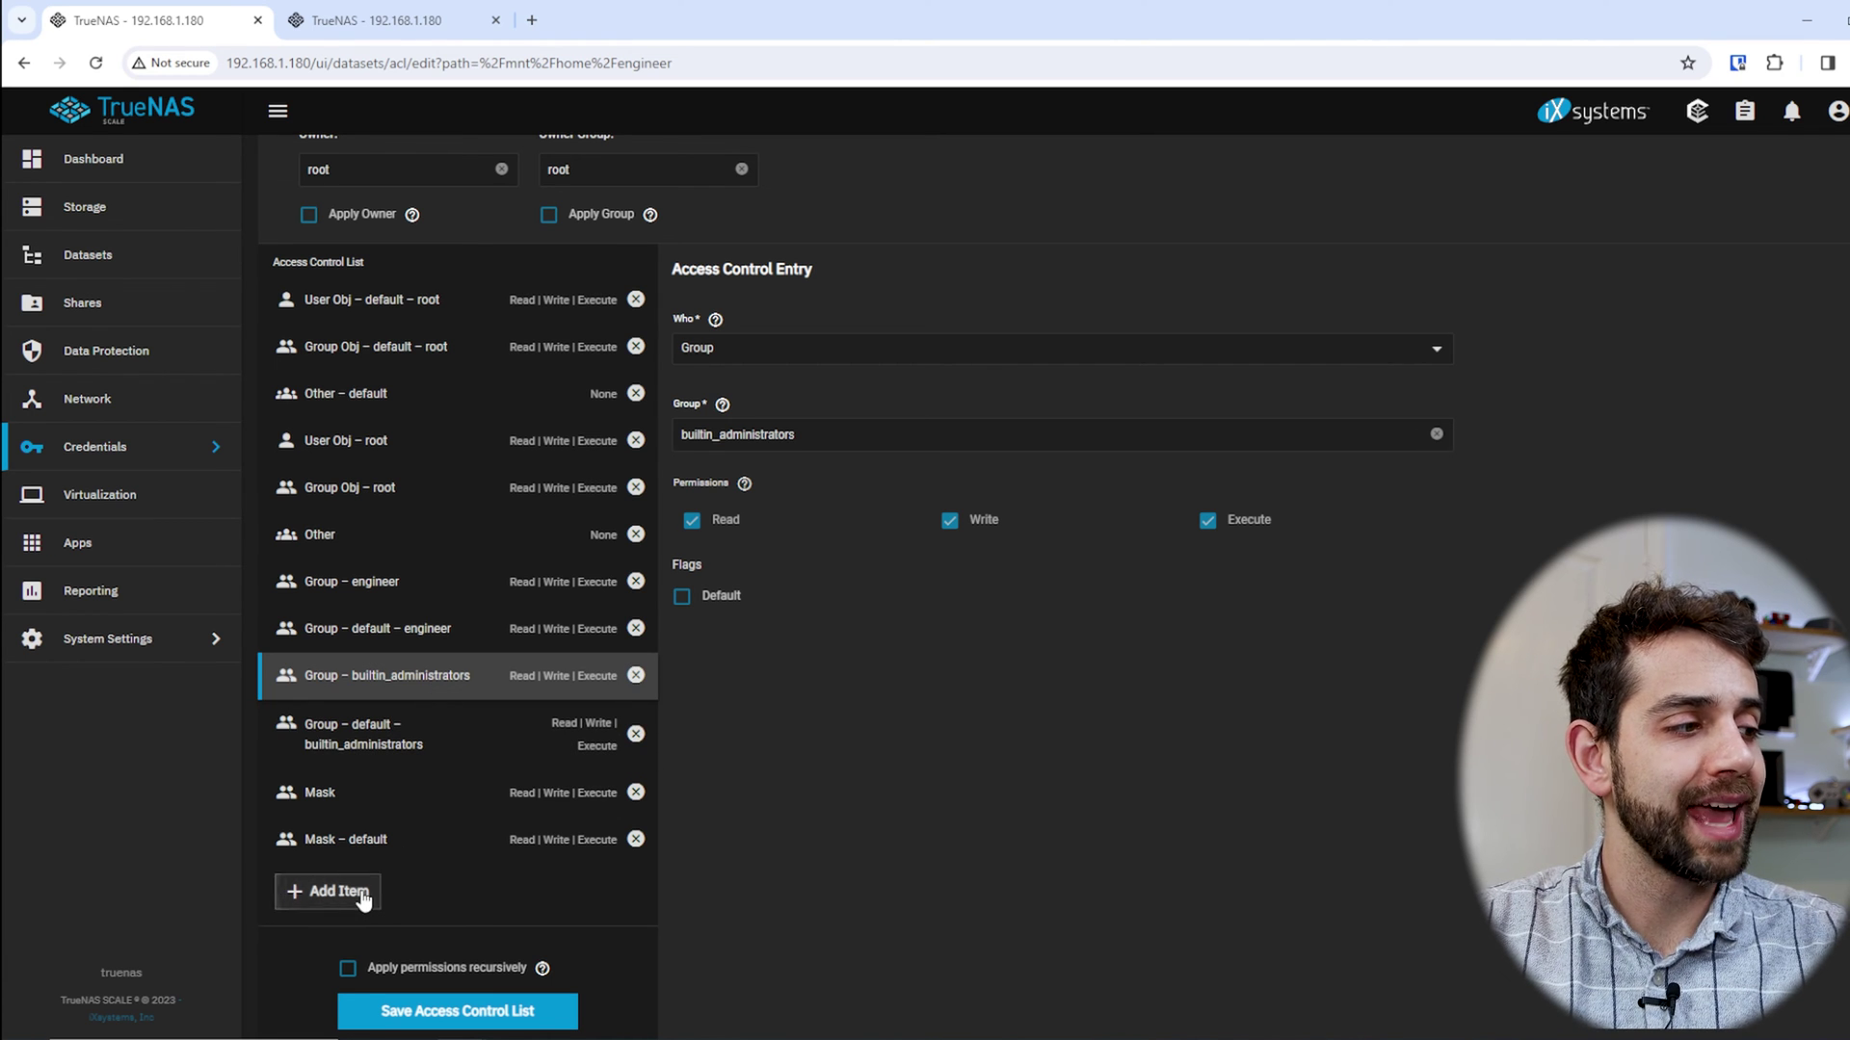
click(830, 356)
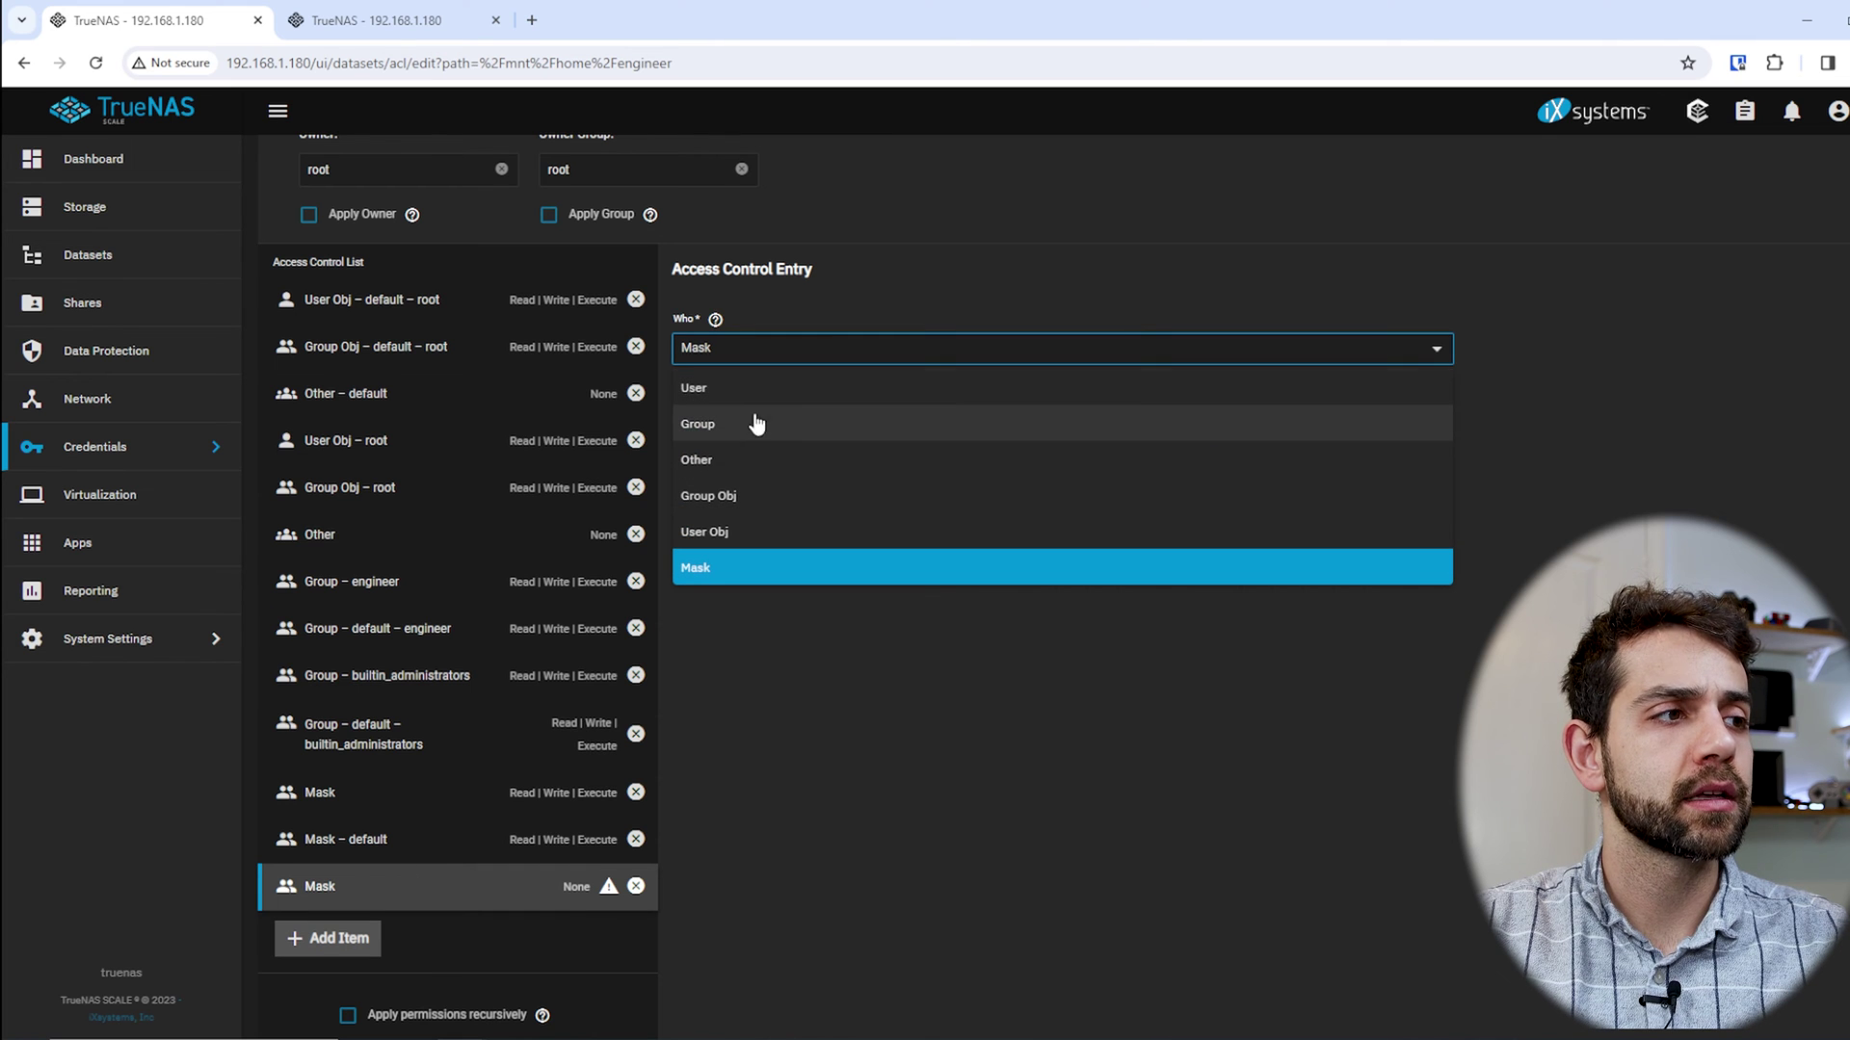
click(715, 390)
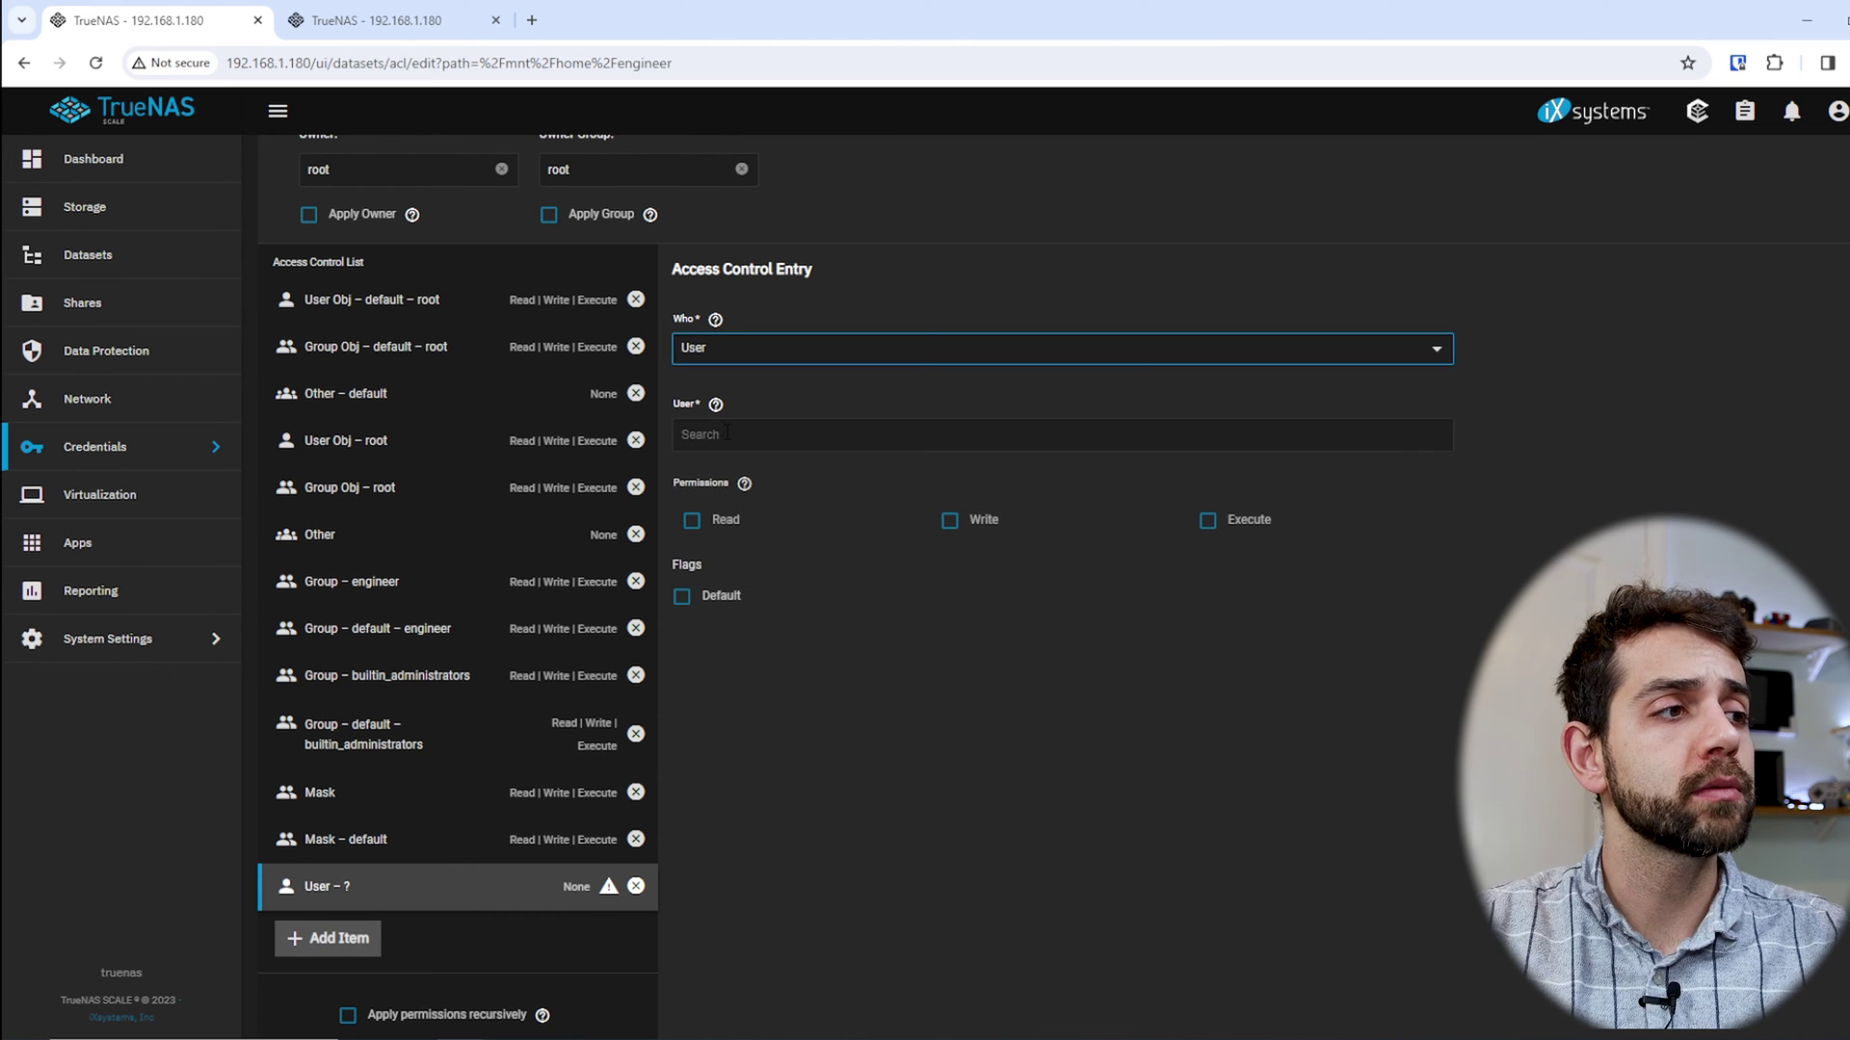
click(727, 434)
text(hr)
key(BackSpace)
key(BackSpace)
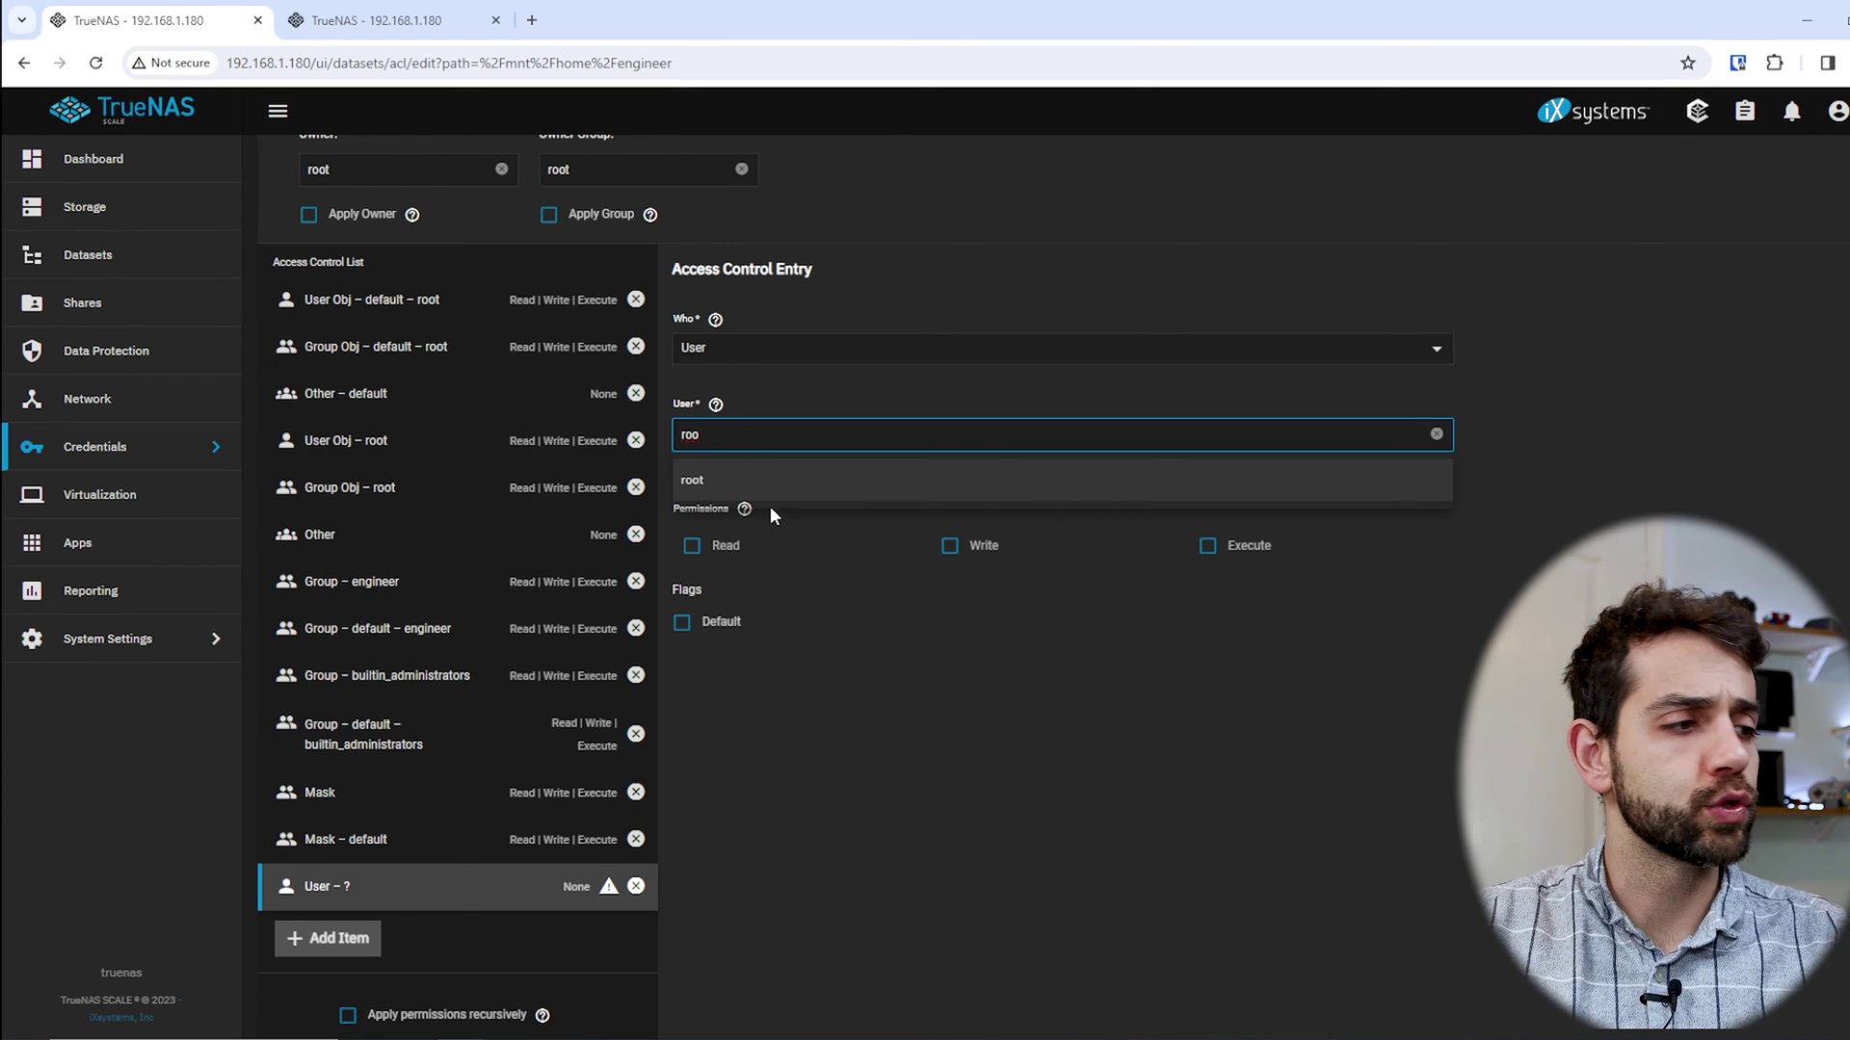
click(770, 506)
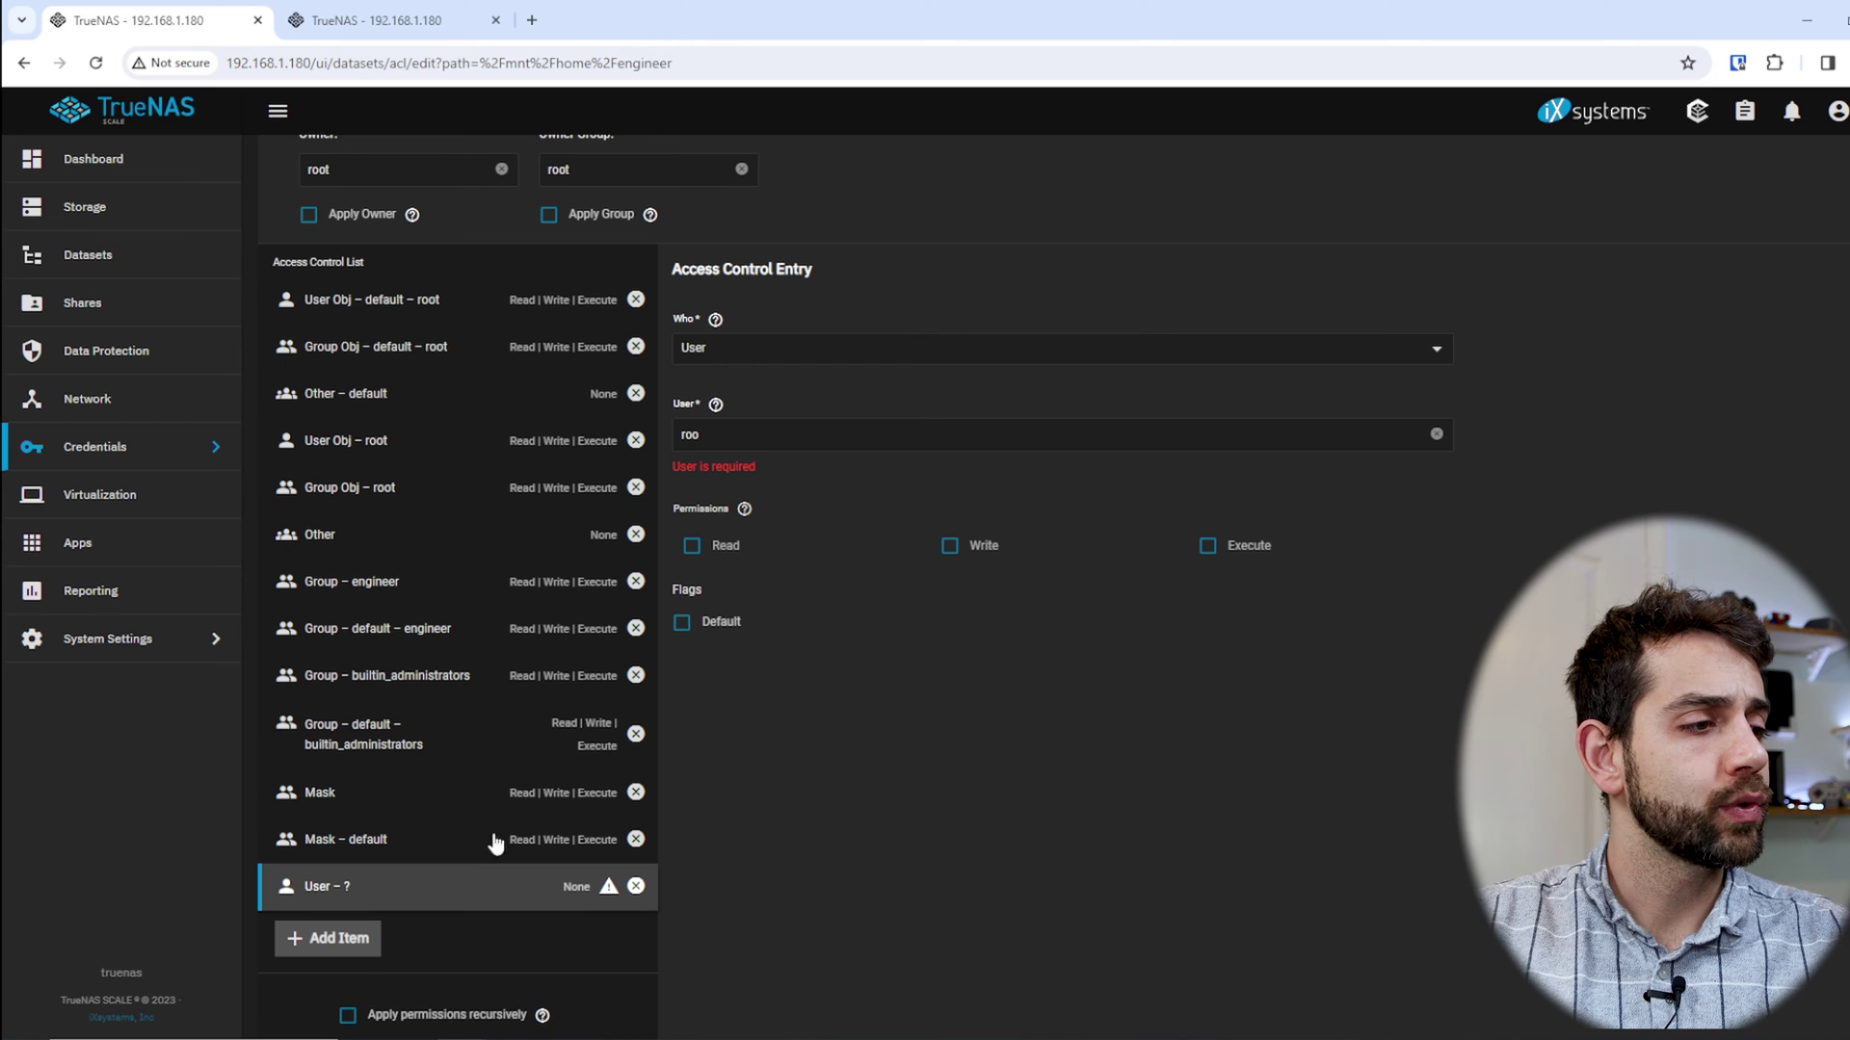
click(636, 886)
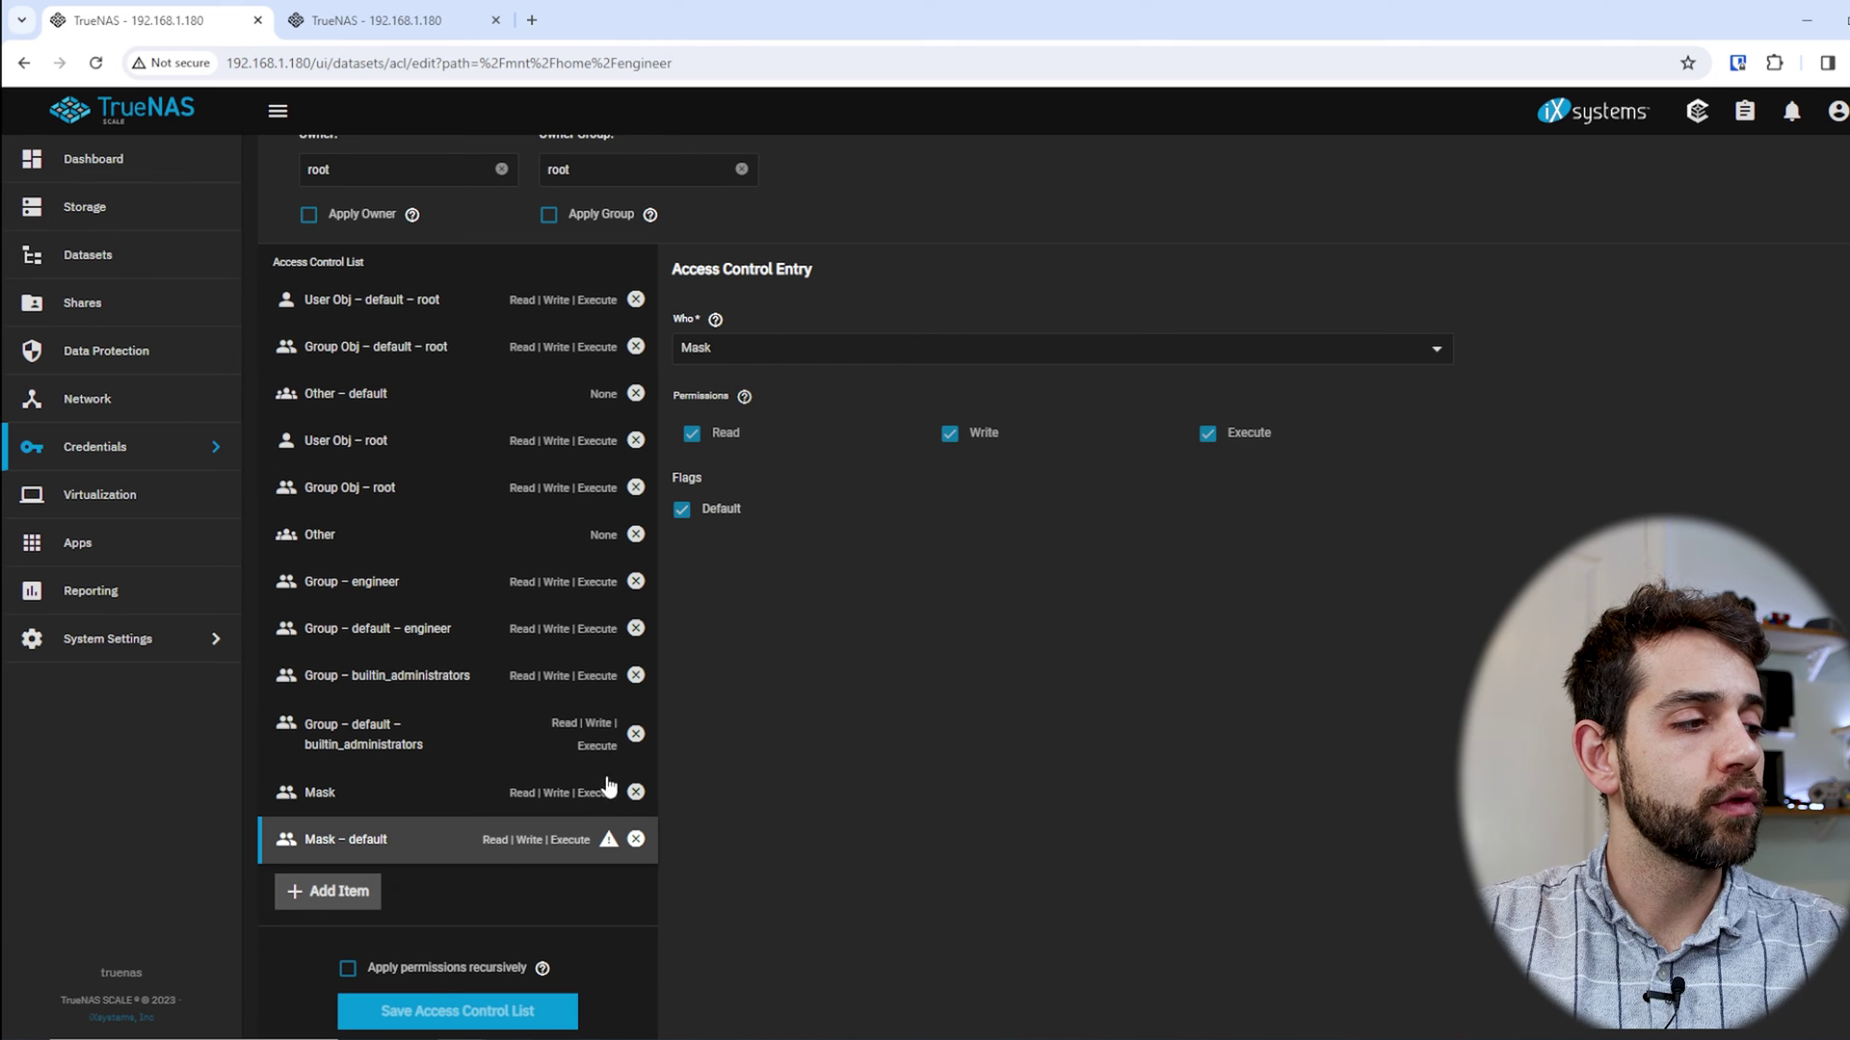
Save the engineer dataset's ACL without the default Mask entry, applying permissions recursively and to child datasets
click(349, 969)
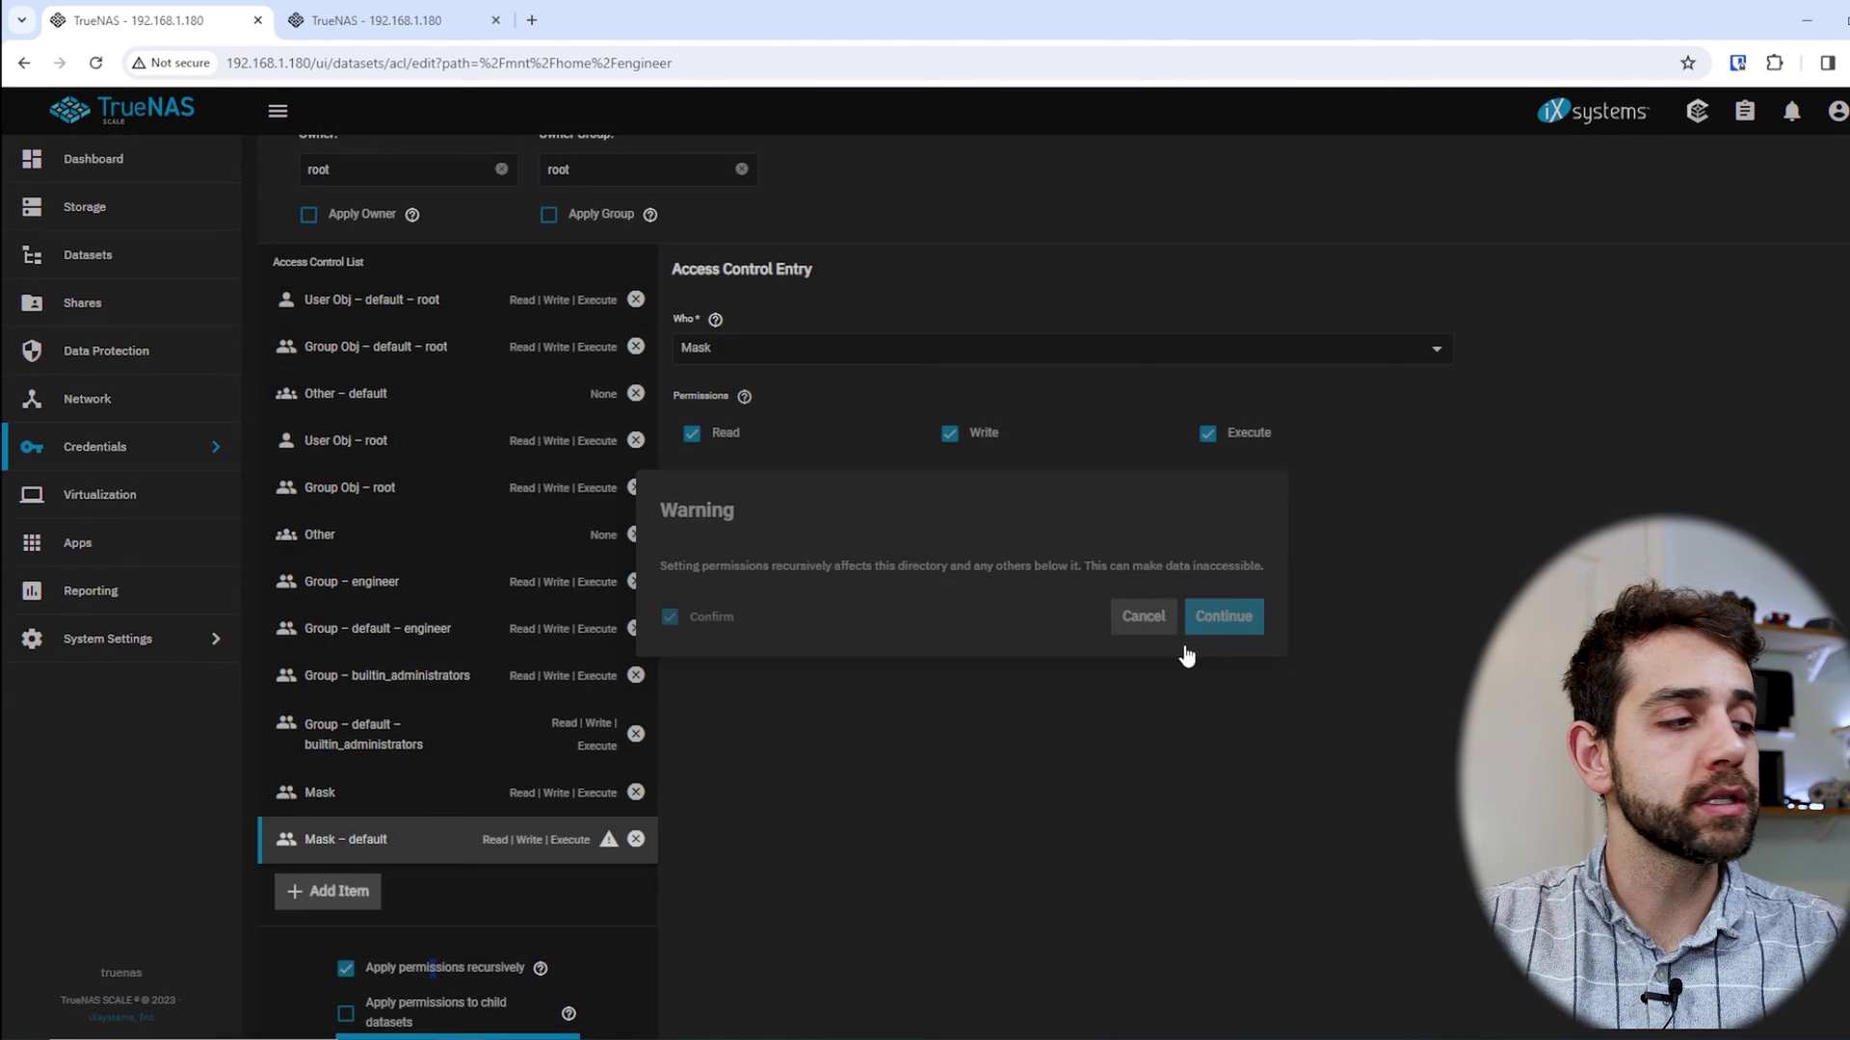
click(1221, 622)
scroll(330, 858, down, 2)
click(345, 788)
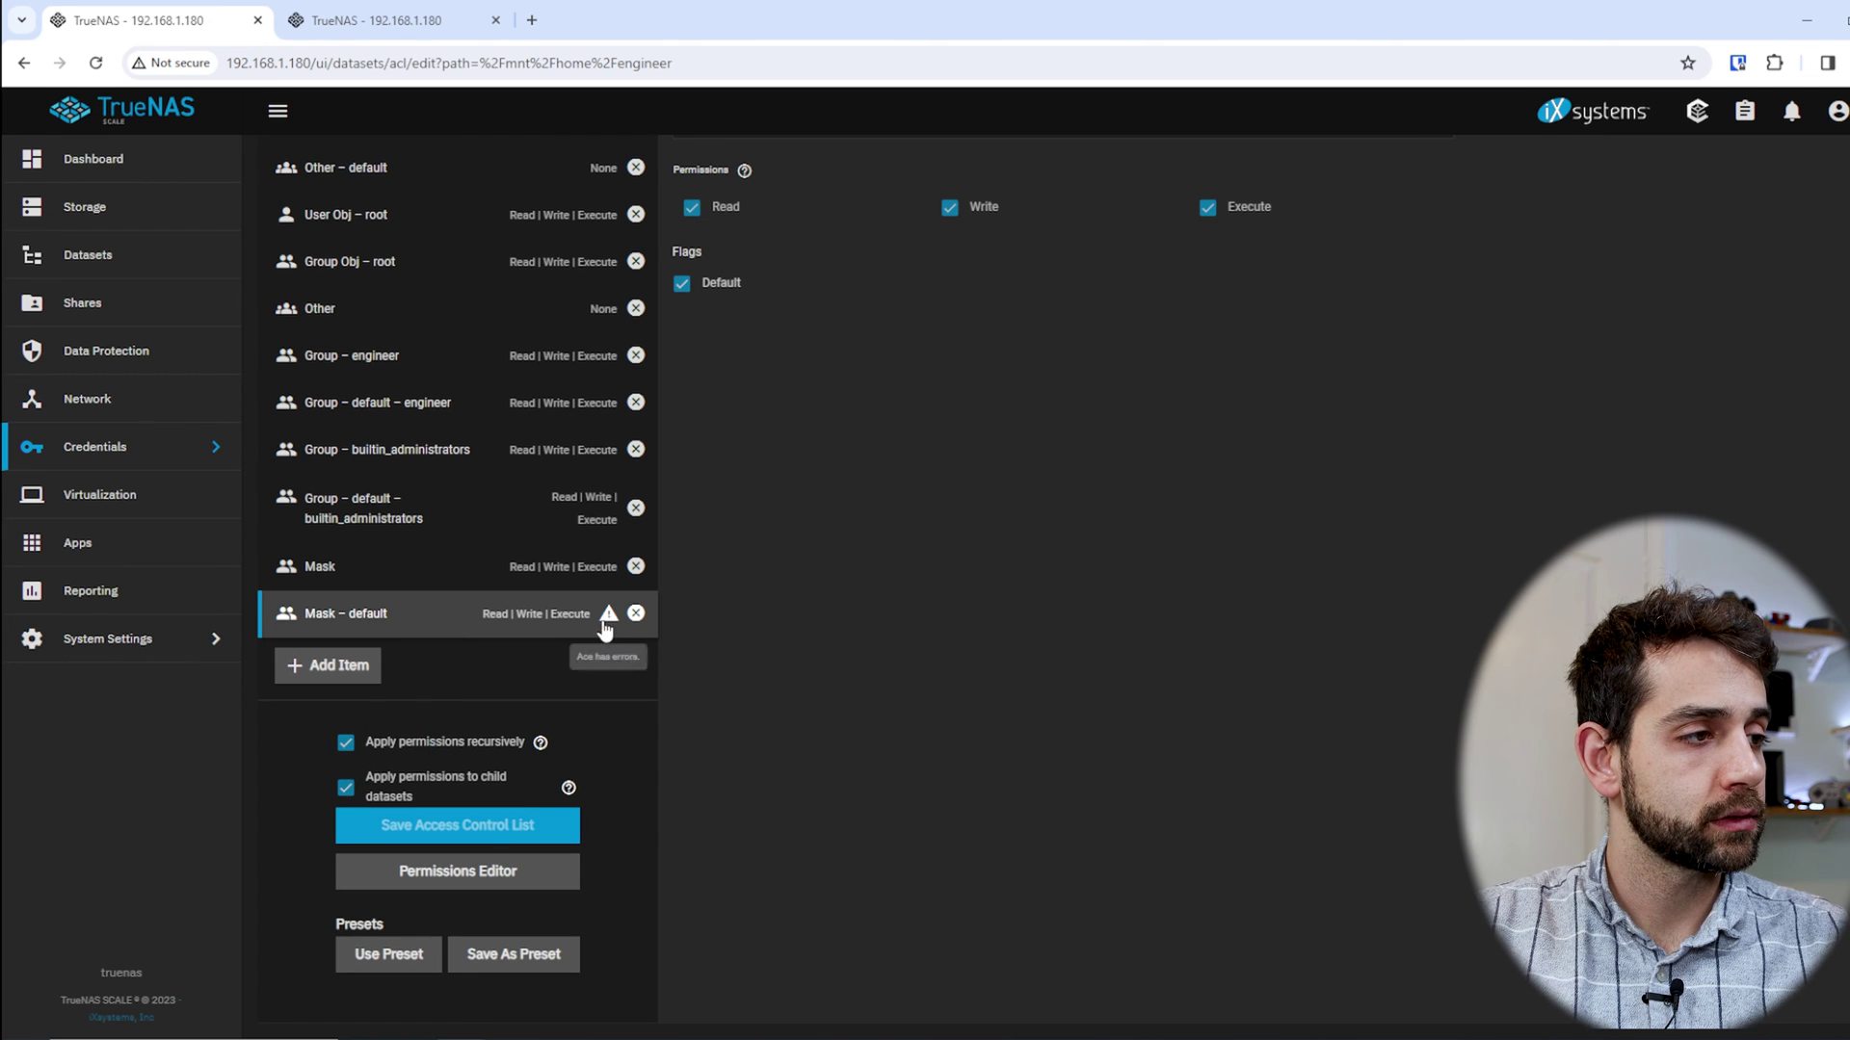
click(636, 613)
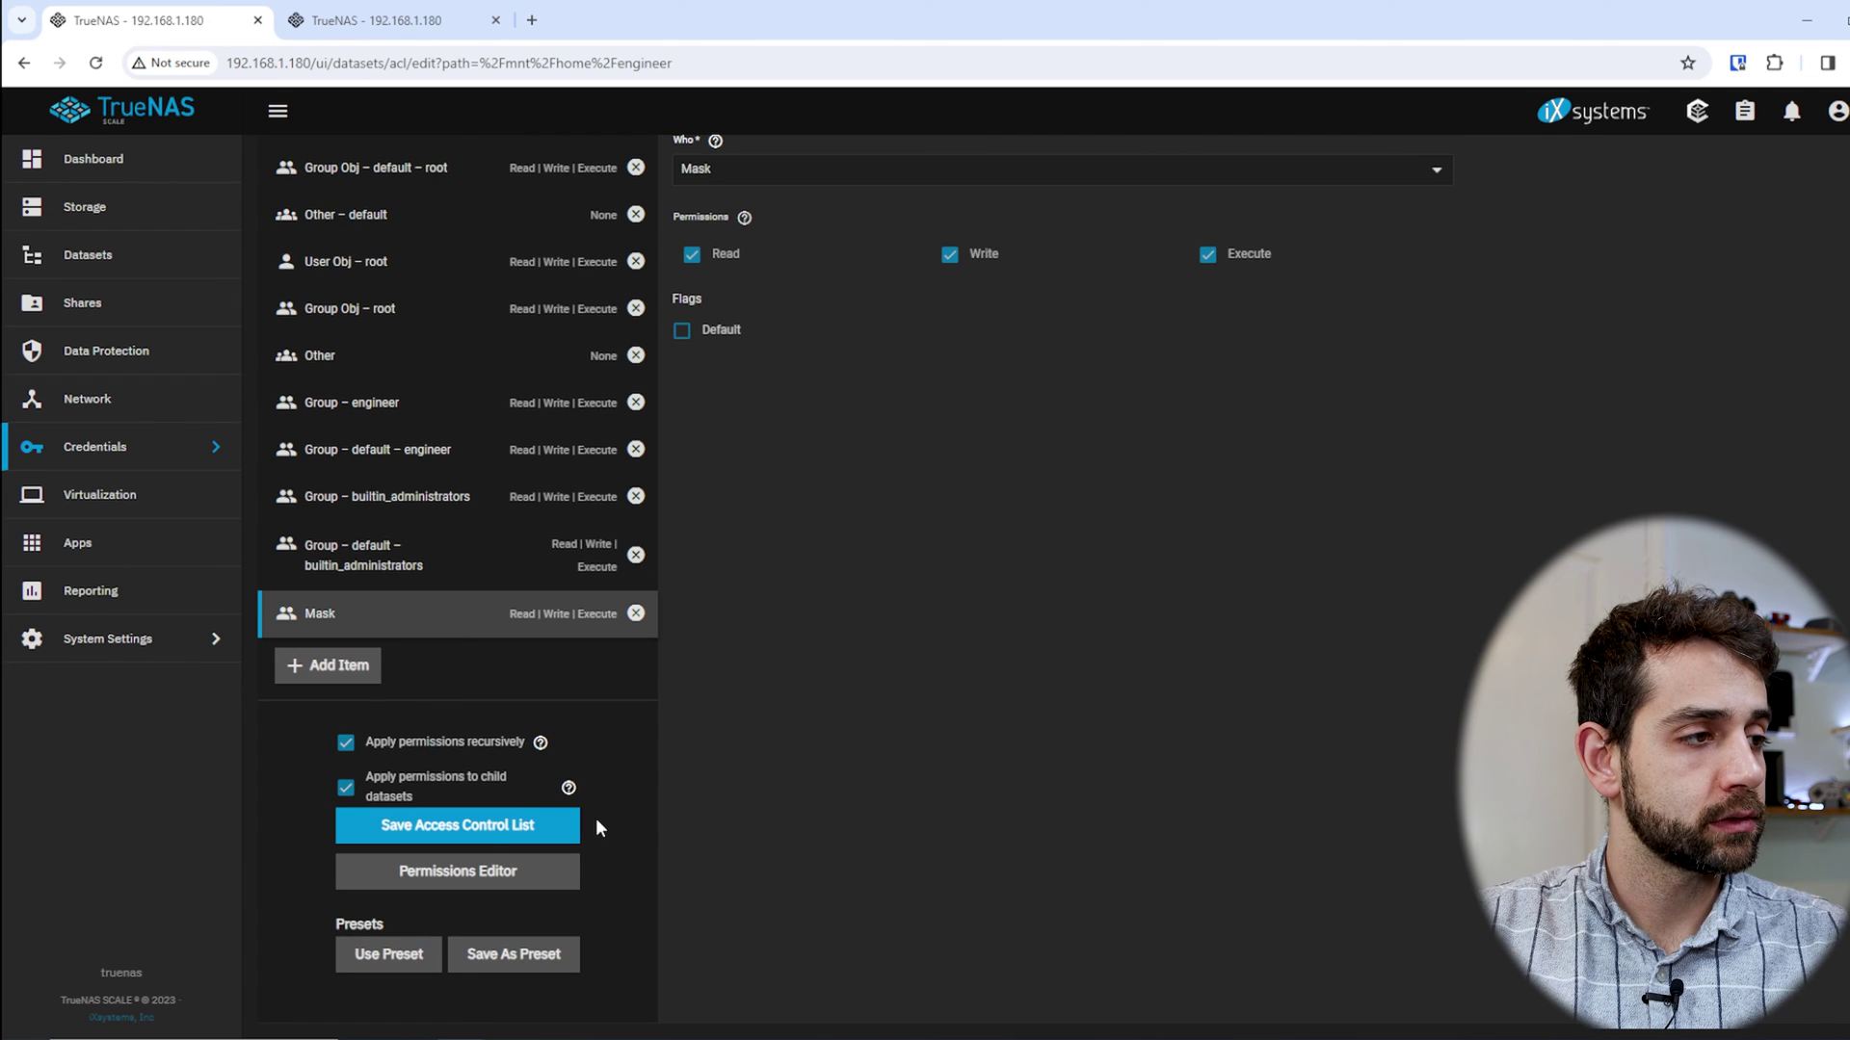
click(510, 835)
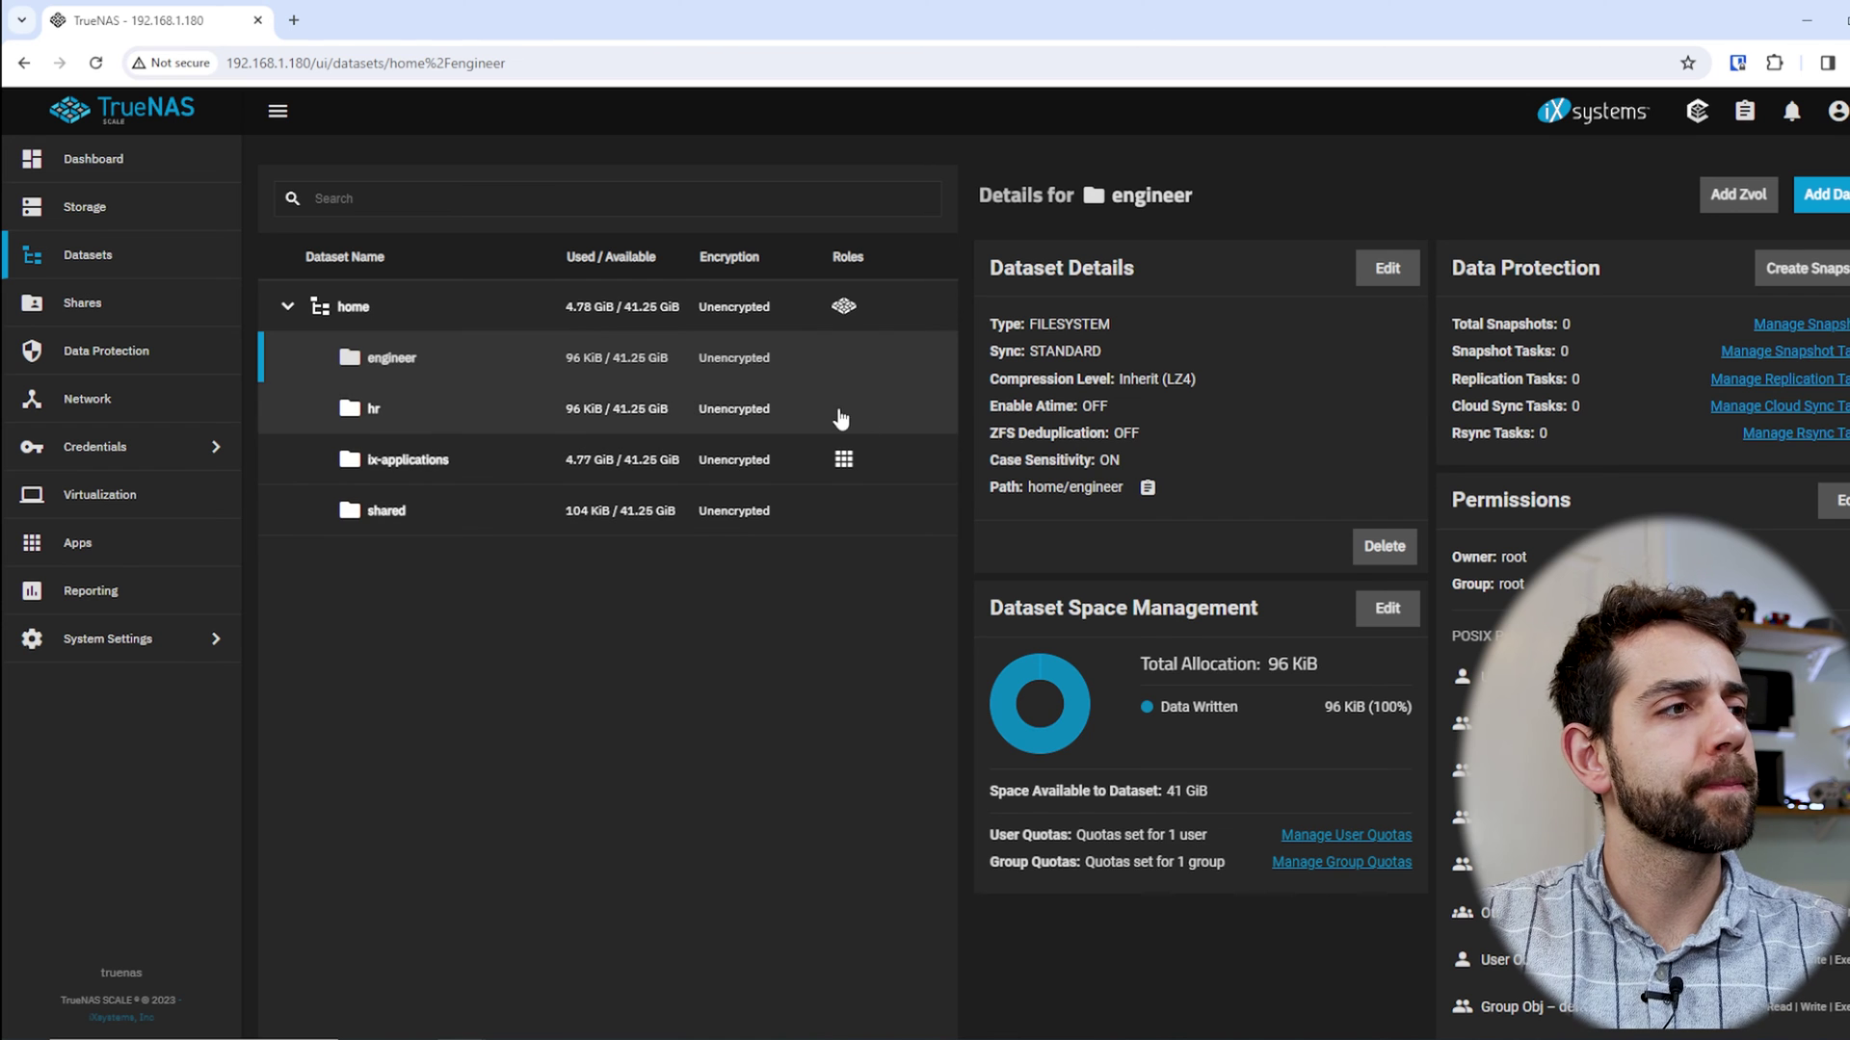
Review the engineer dataset's POSIX permission entries and compare them with the hr dataset's permissions
scroll(1789, 477, down, 1)
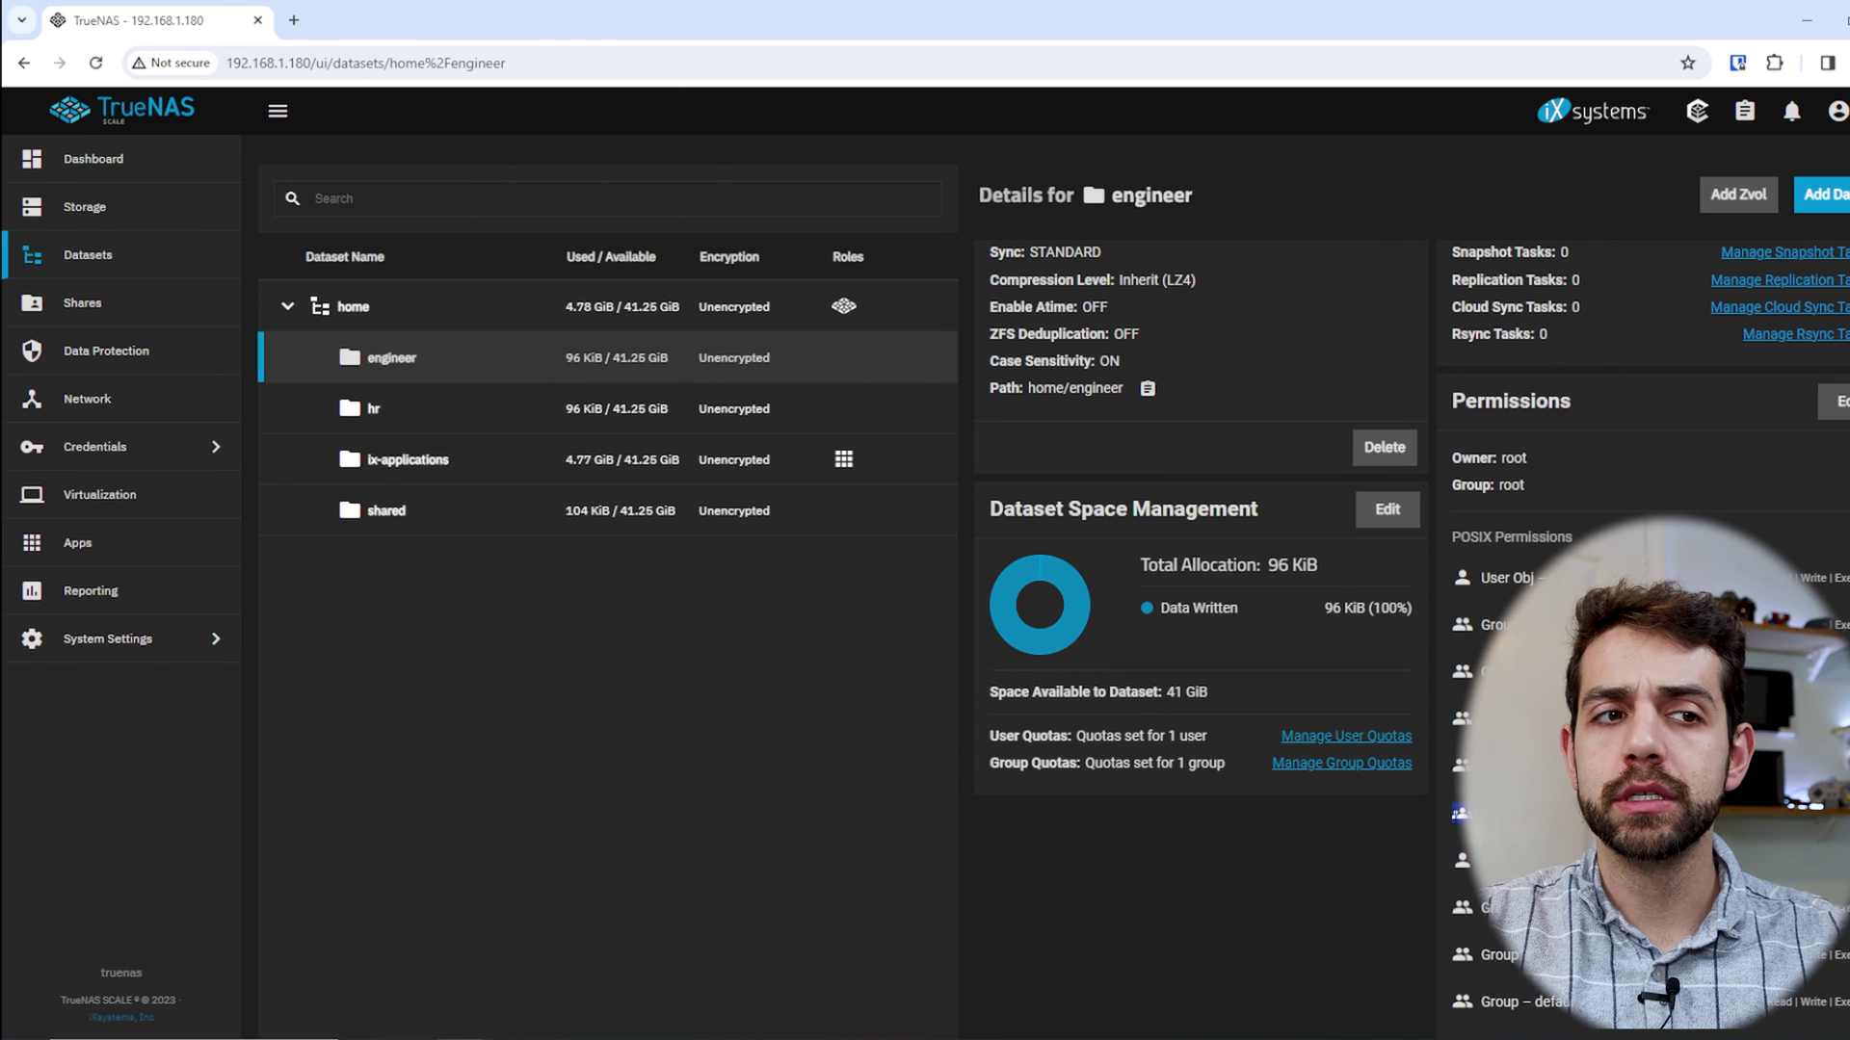
drag(1505, 577, 1534, 578)
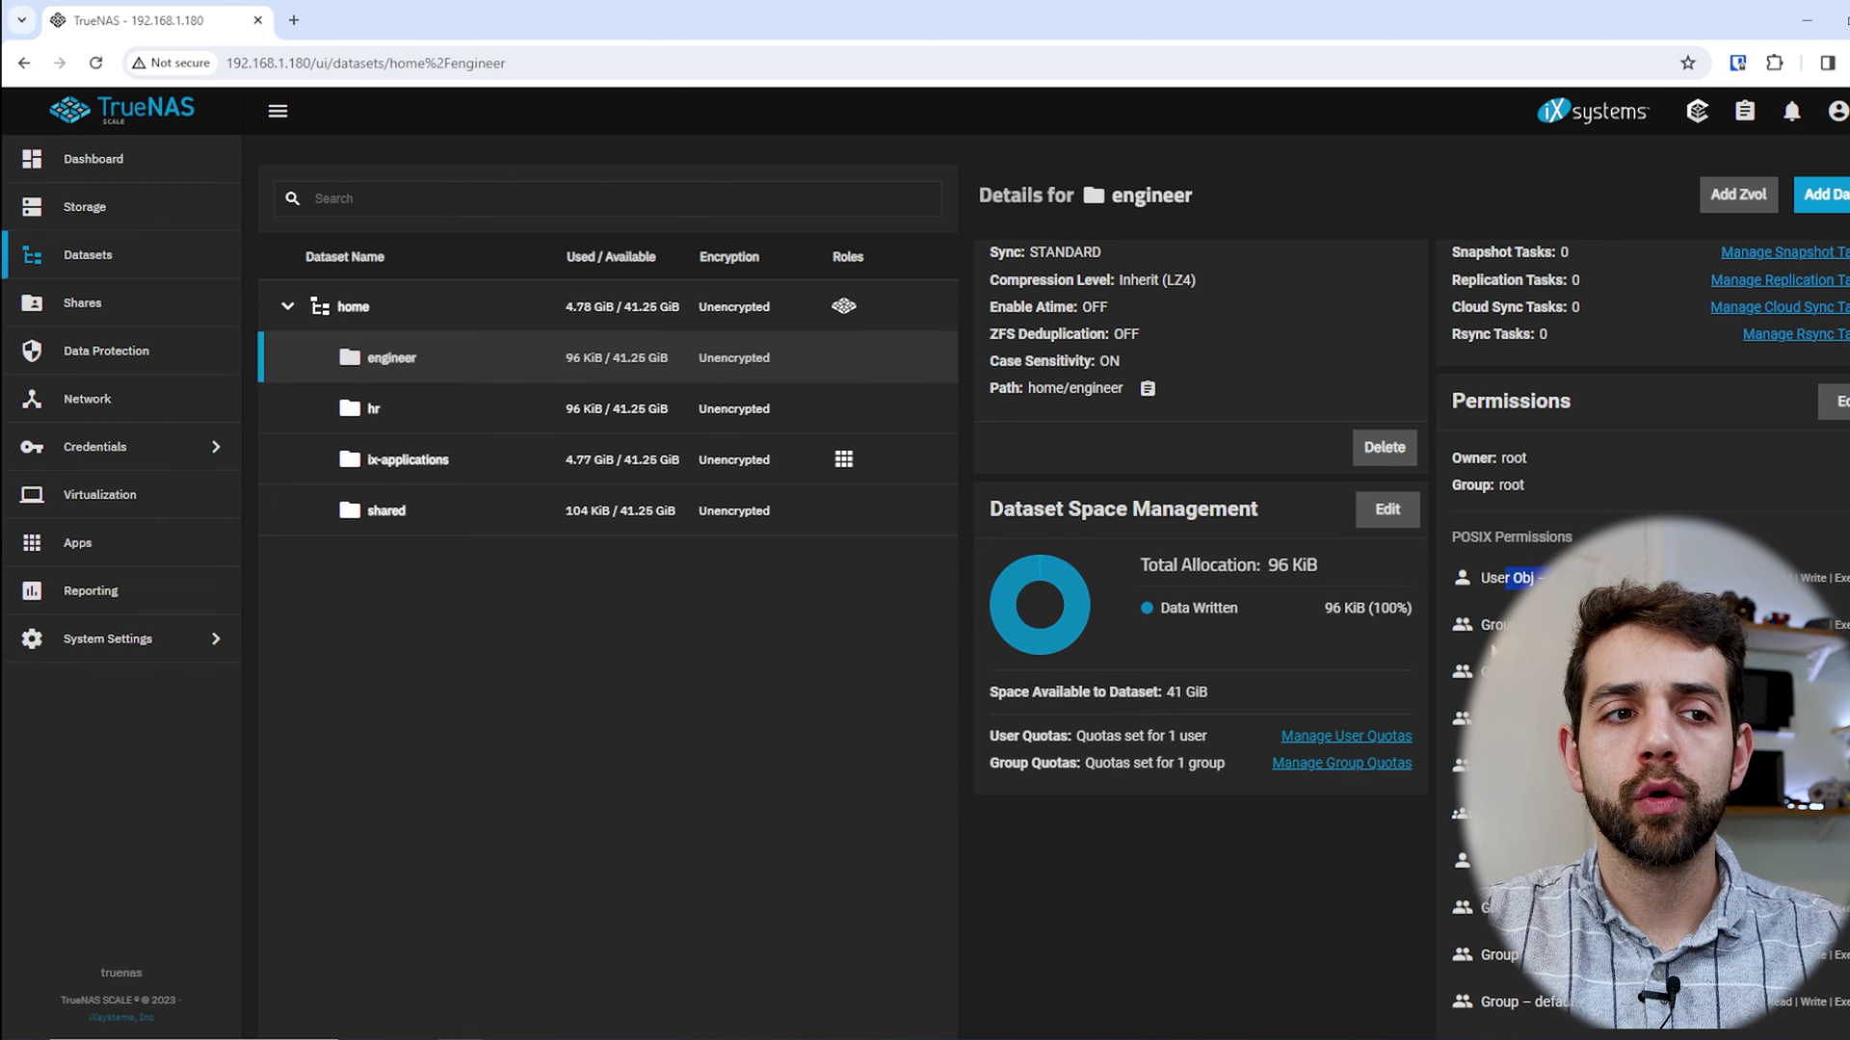
click(1580, 636)
drag(1580, 675, 1579, 718)
double_click(1499, 959)
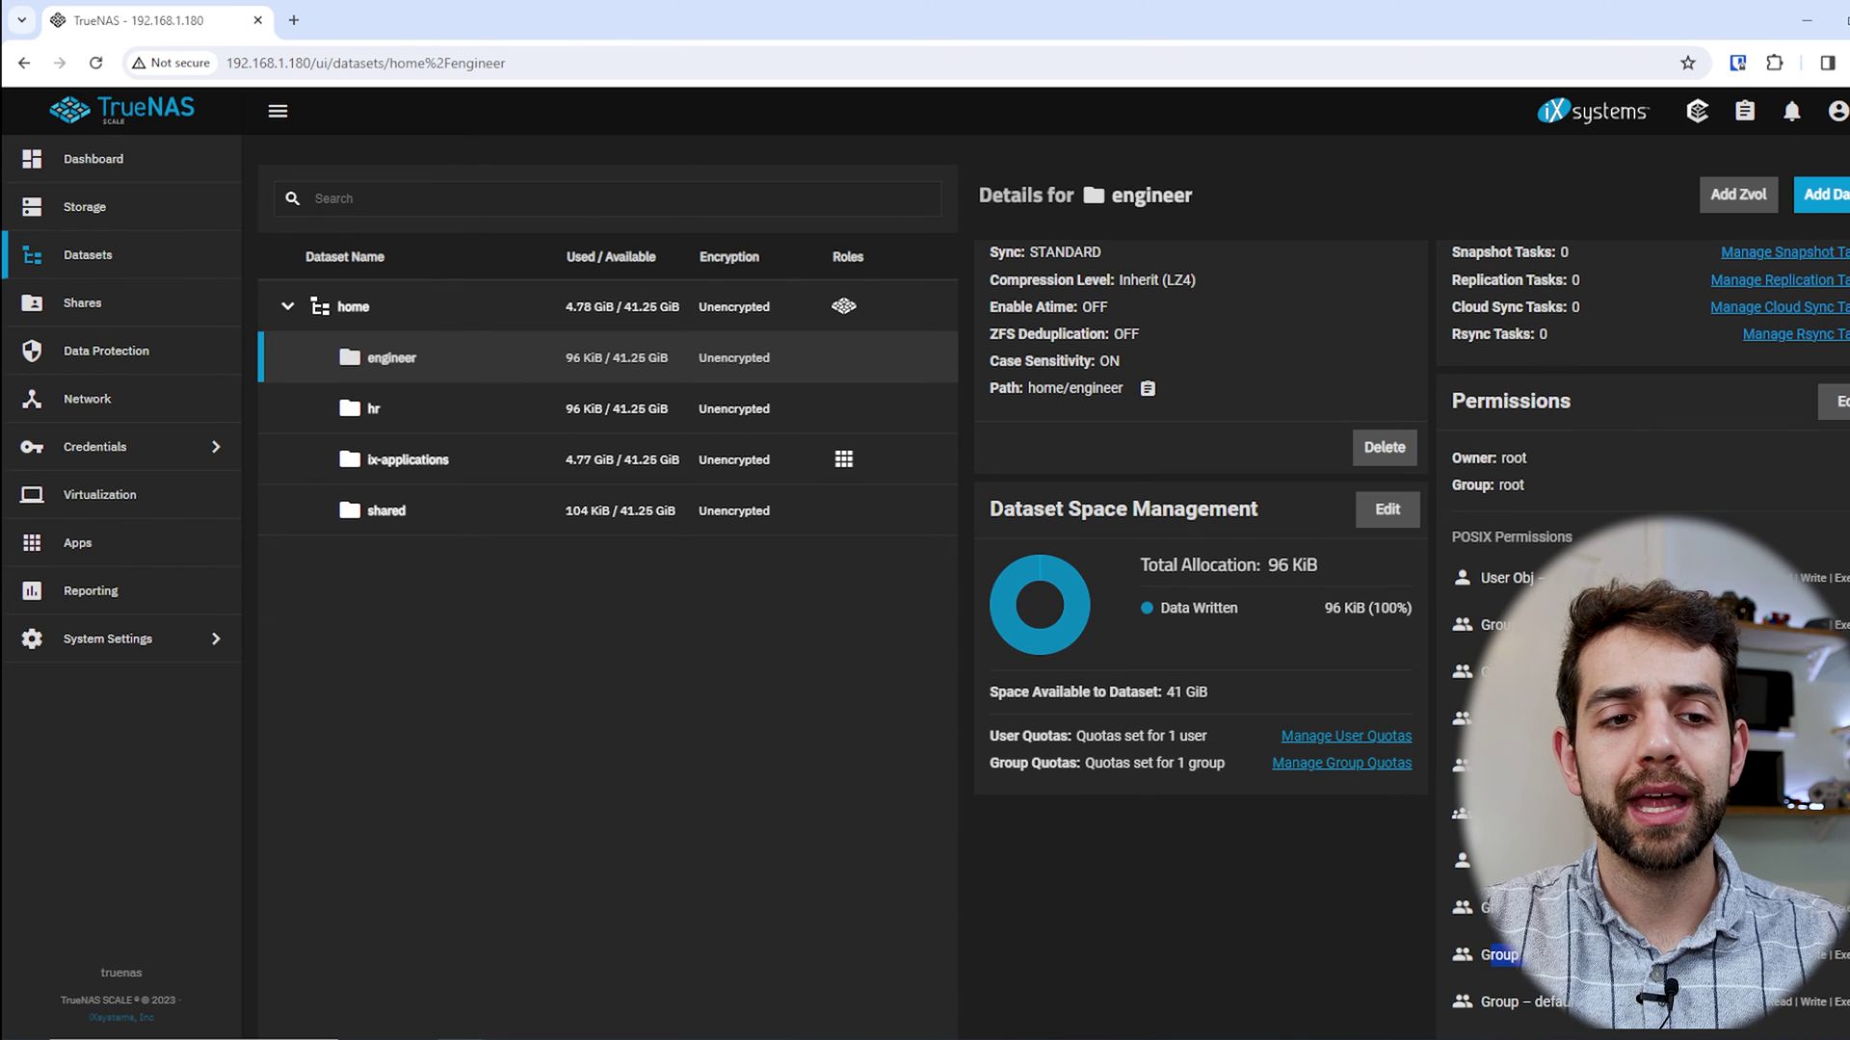
click(1534, 1014)
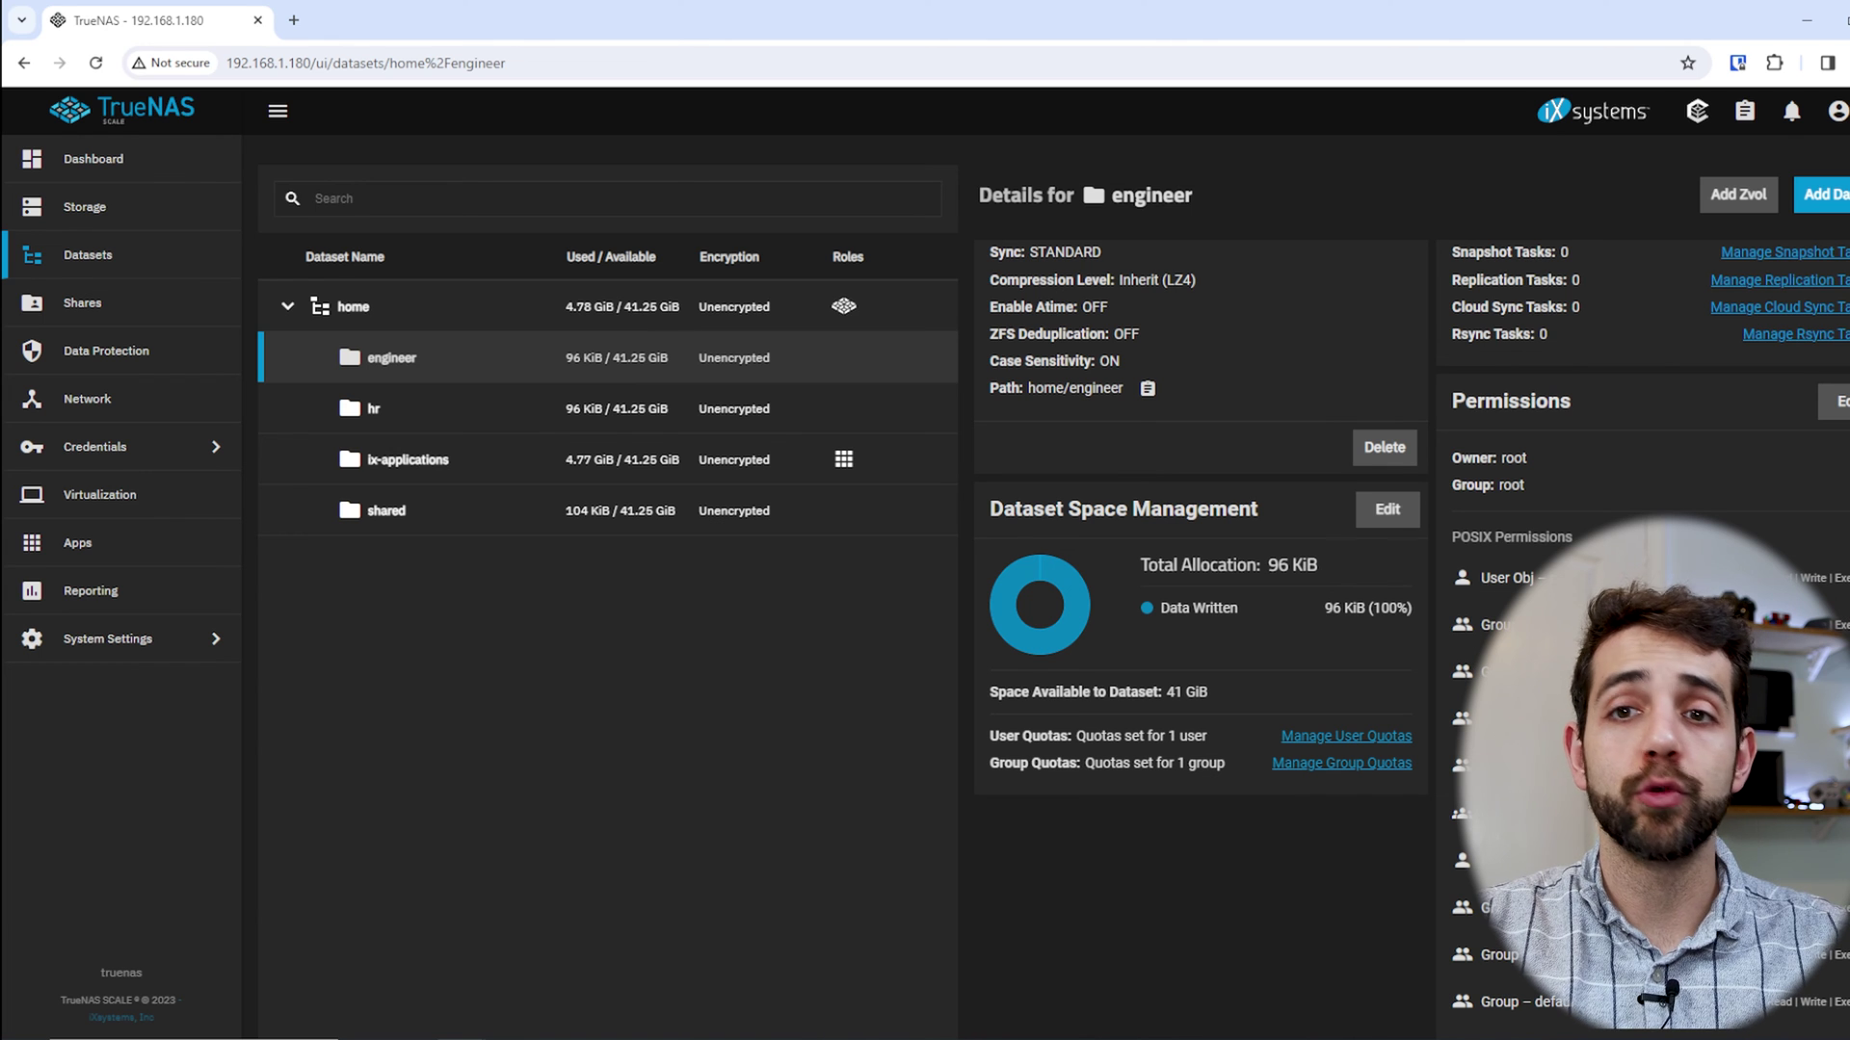
click(618, 419)
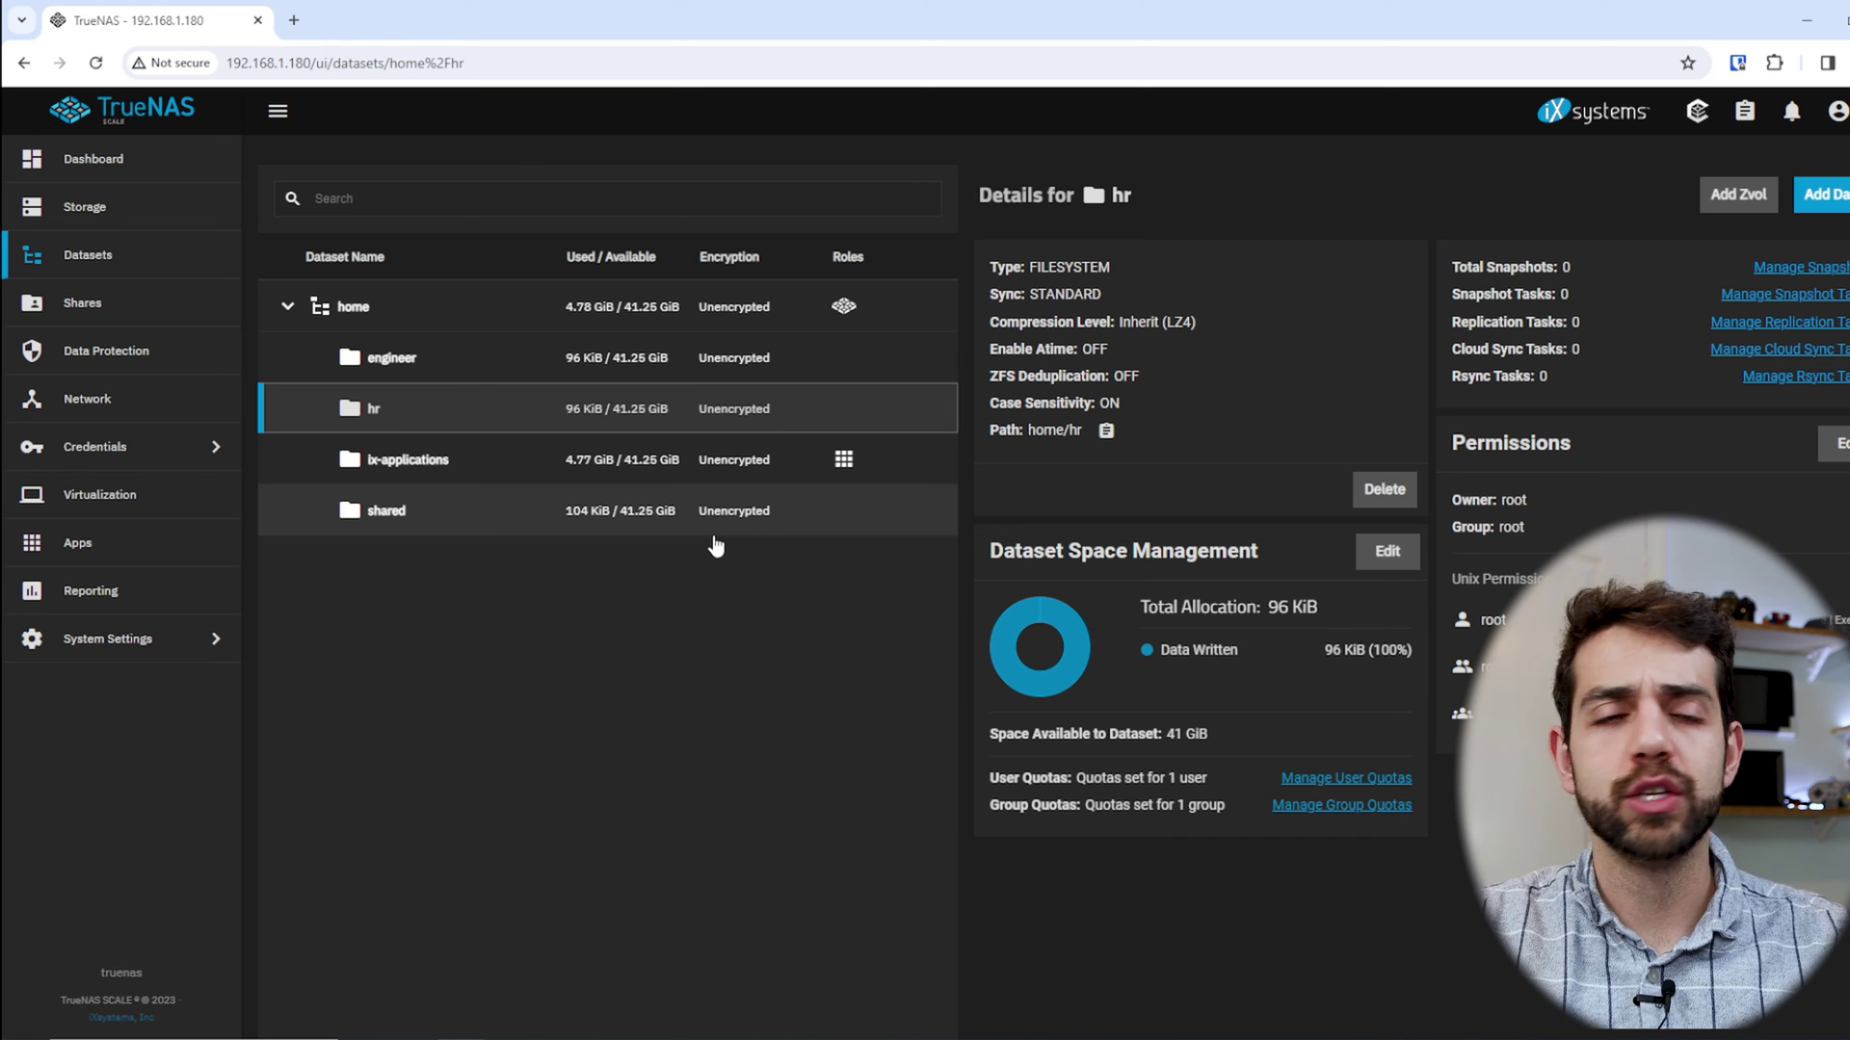
click(525, 358)
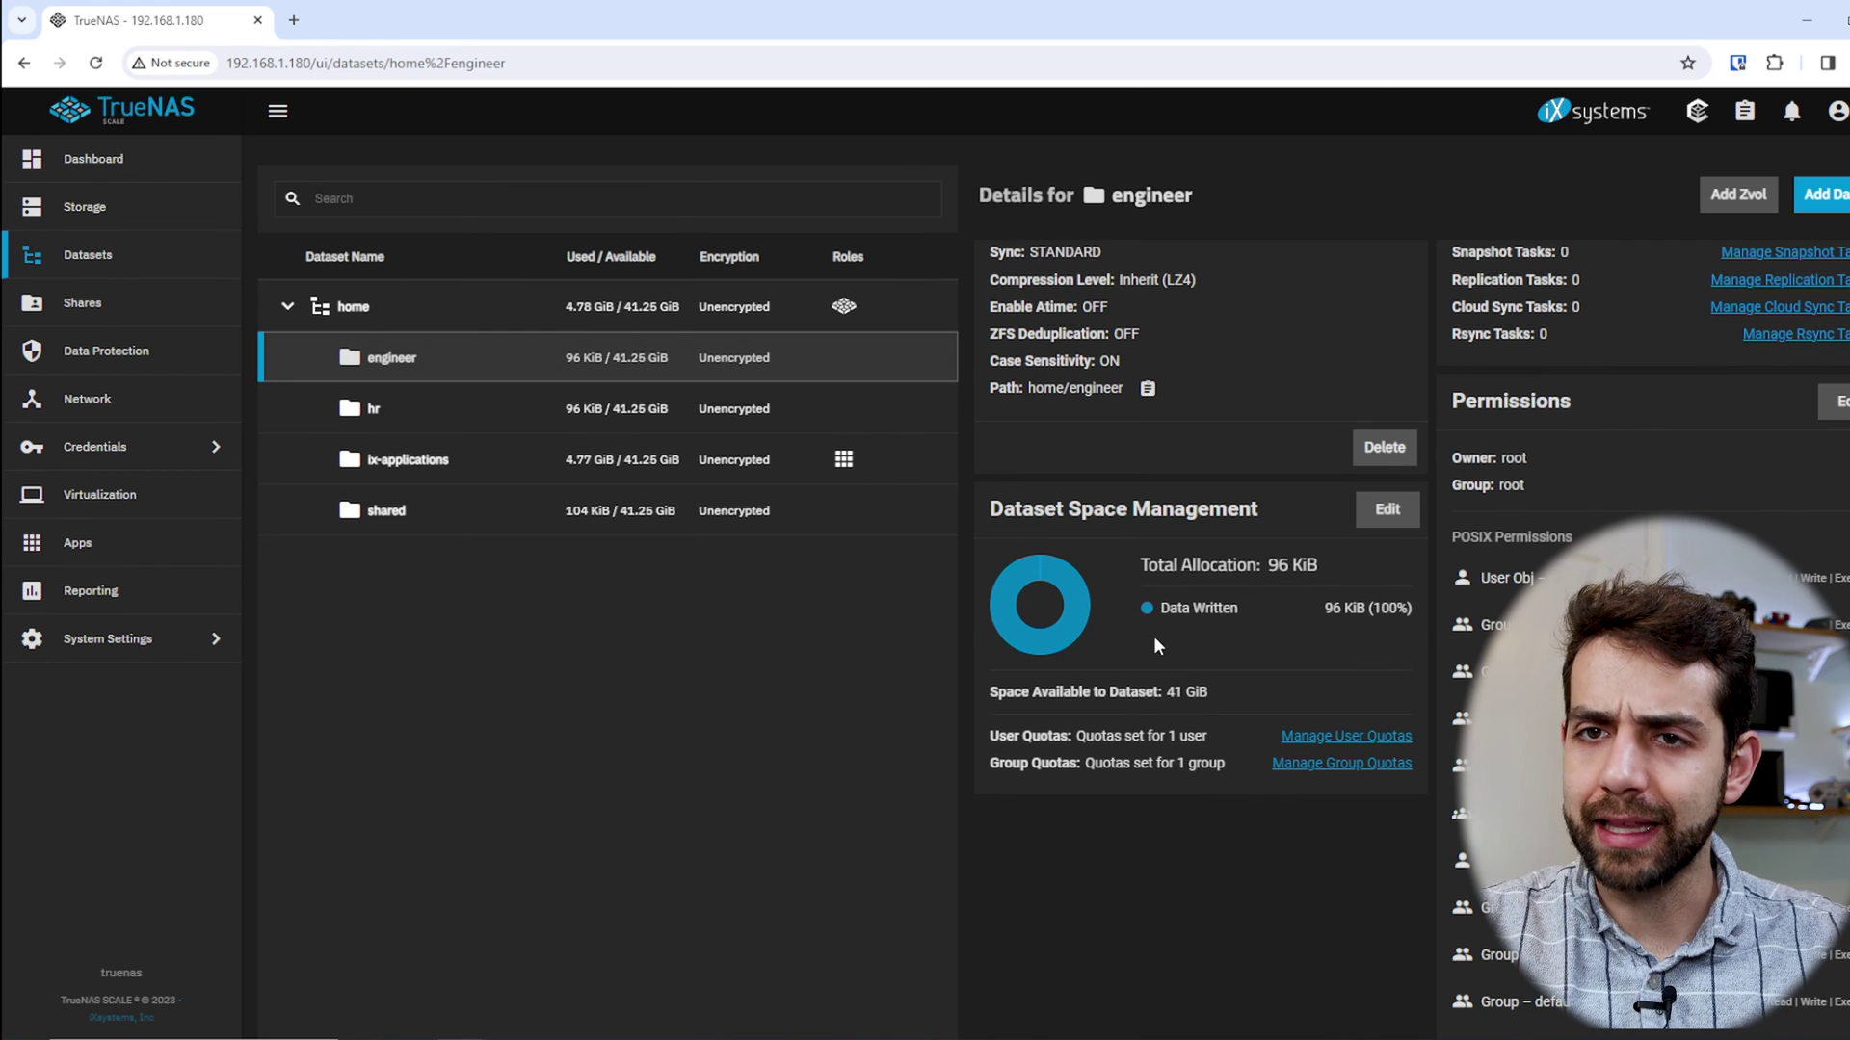
Create a periodic snapshot task for the home dataset with a 2-week snapshot lifetime and a daily schedule at 00:00
click(106, 351)
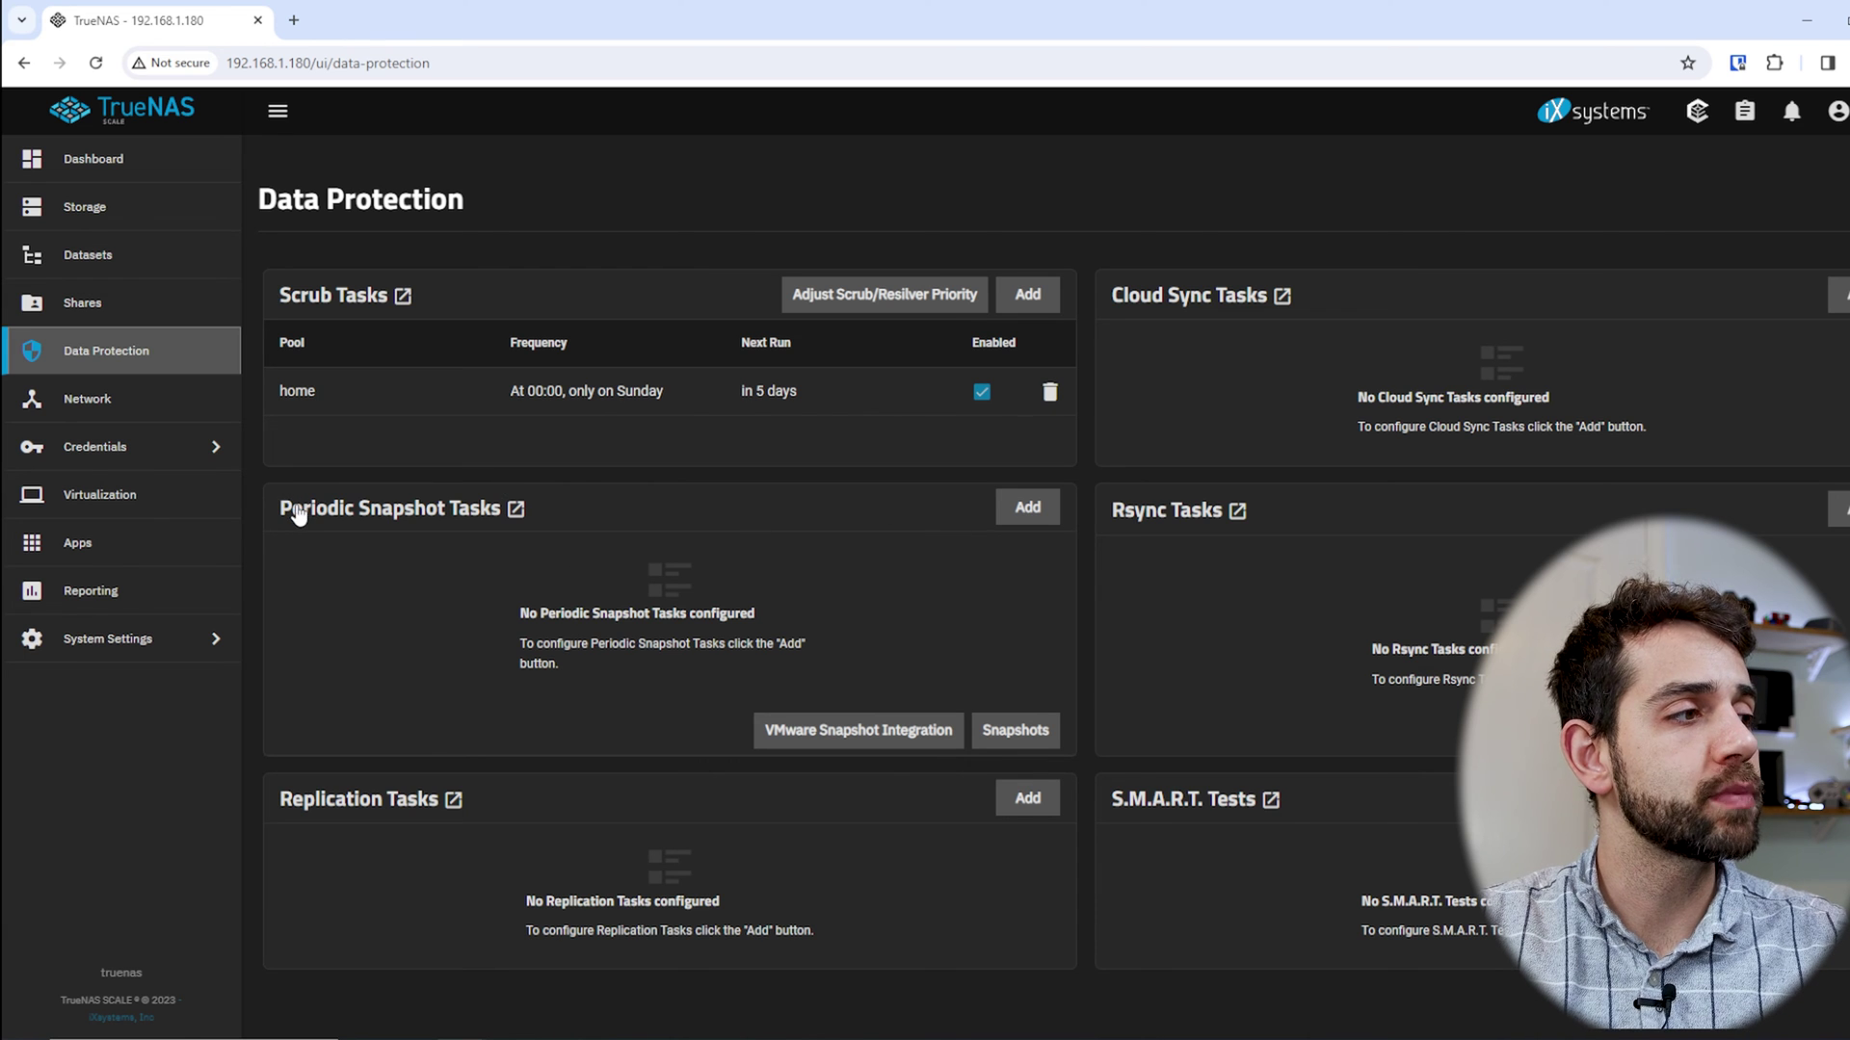
click(1027, 508)
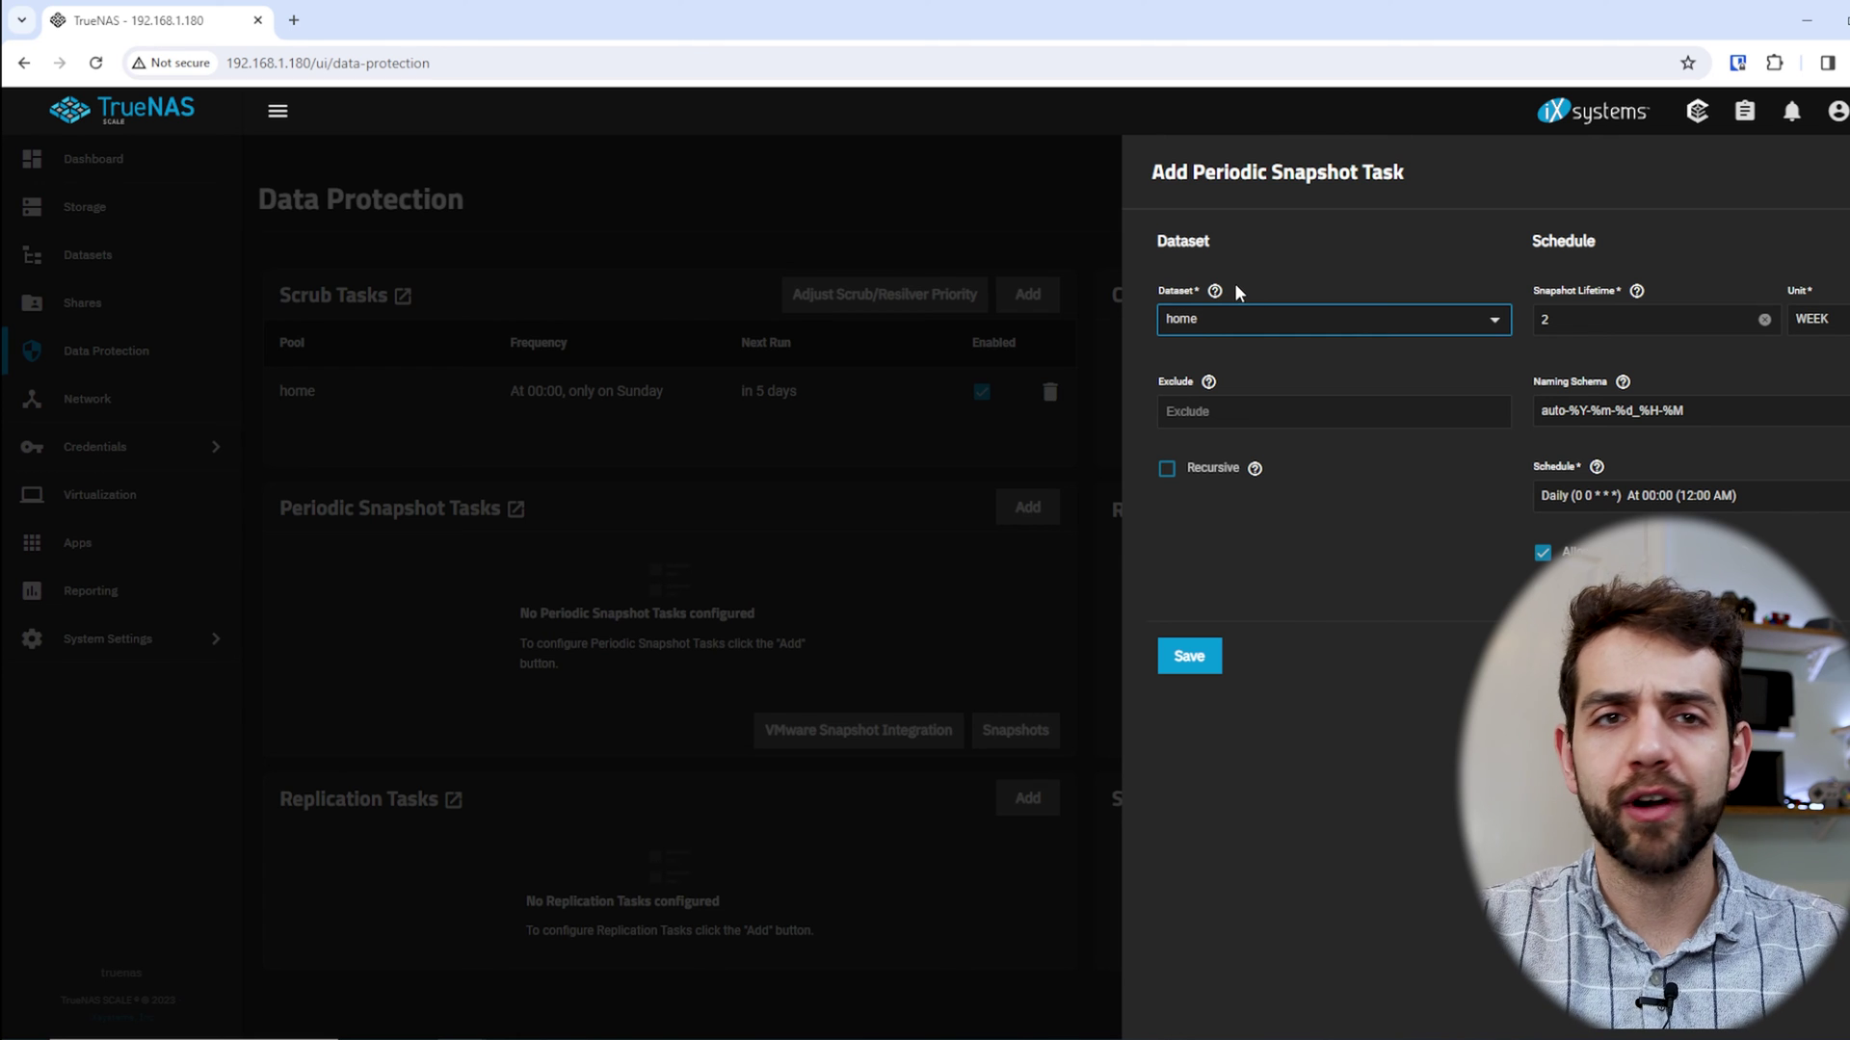
click(1231, 317)
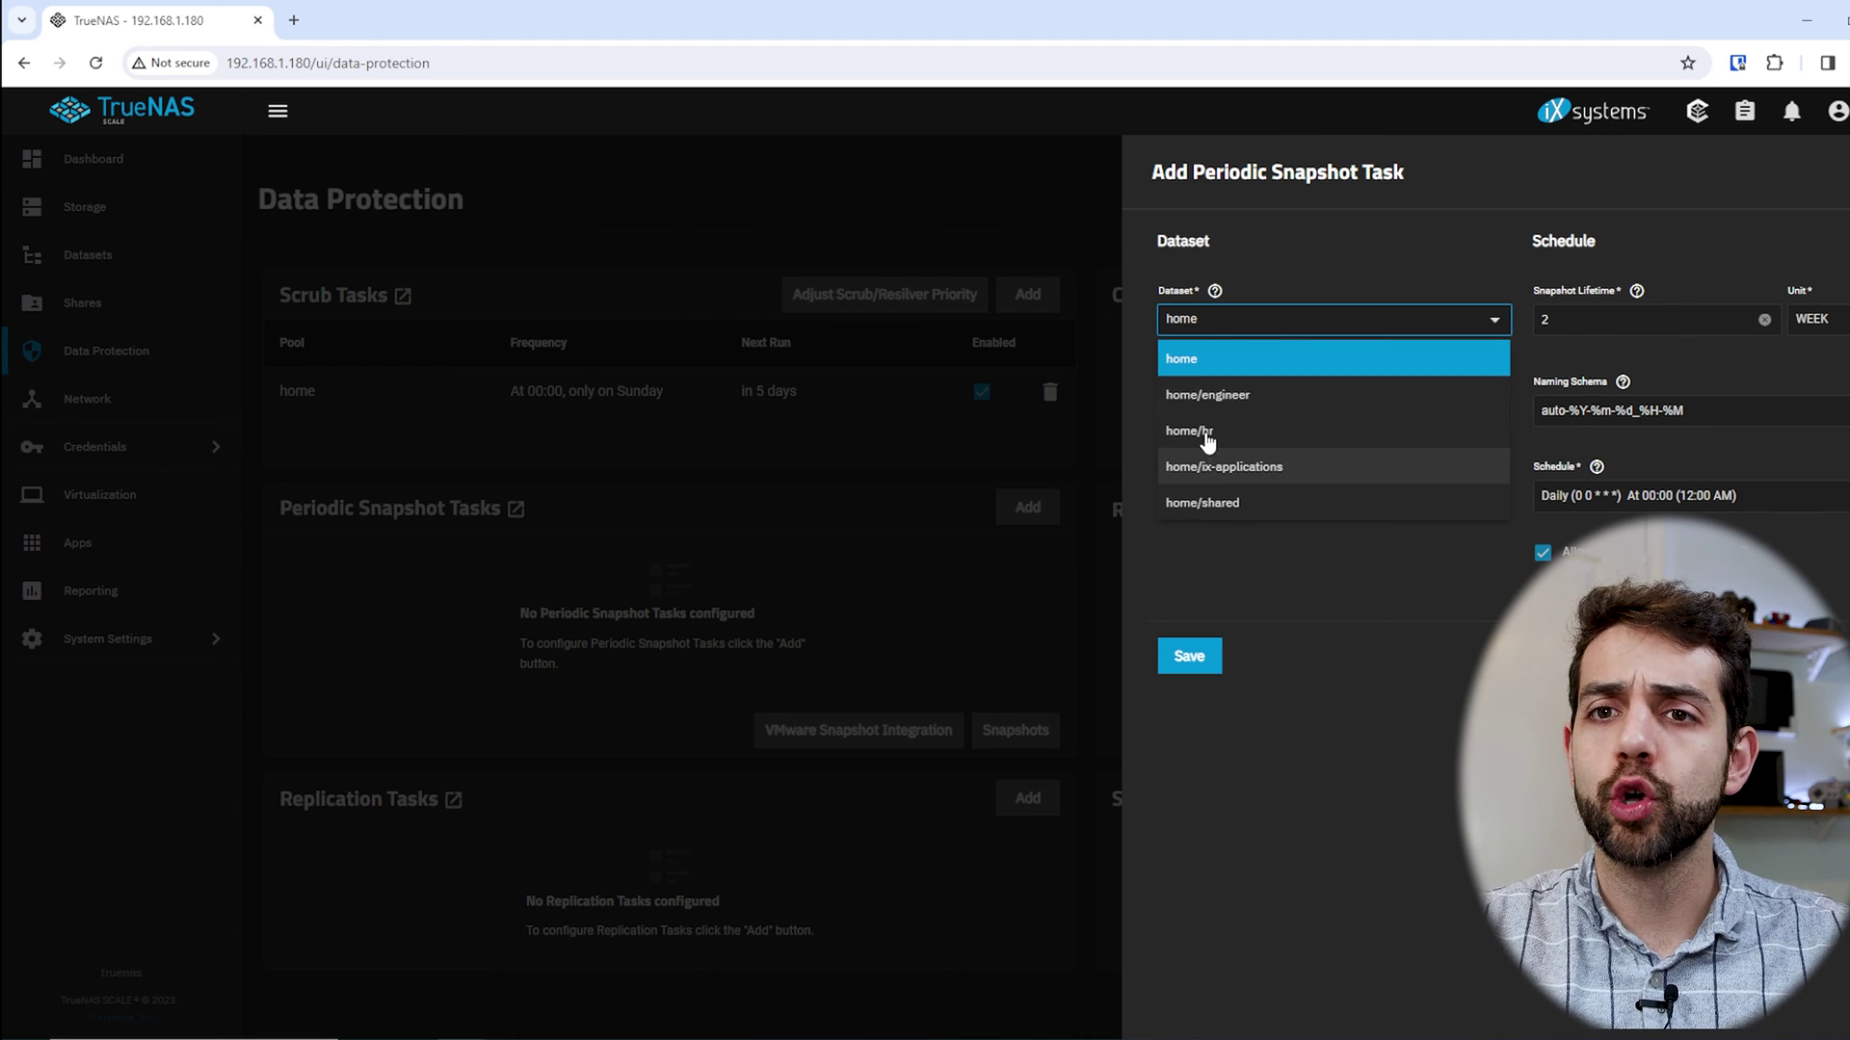
click(1253, 370)
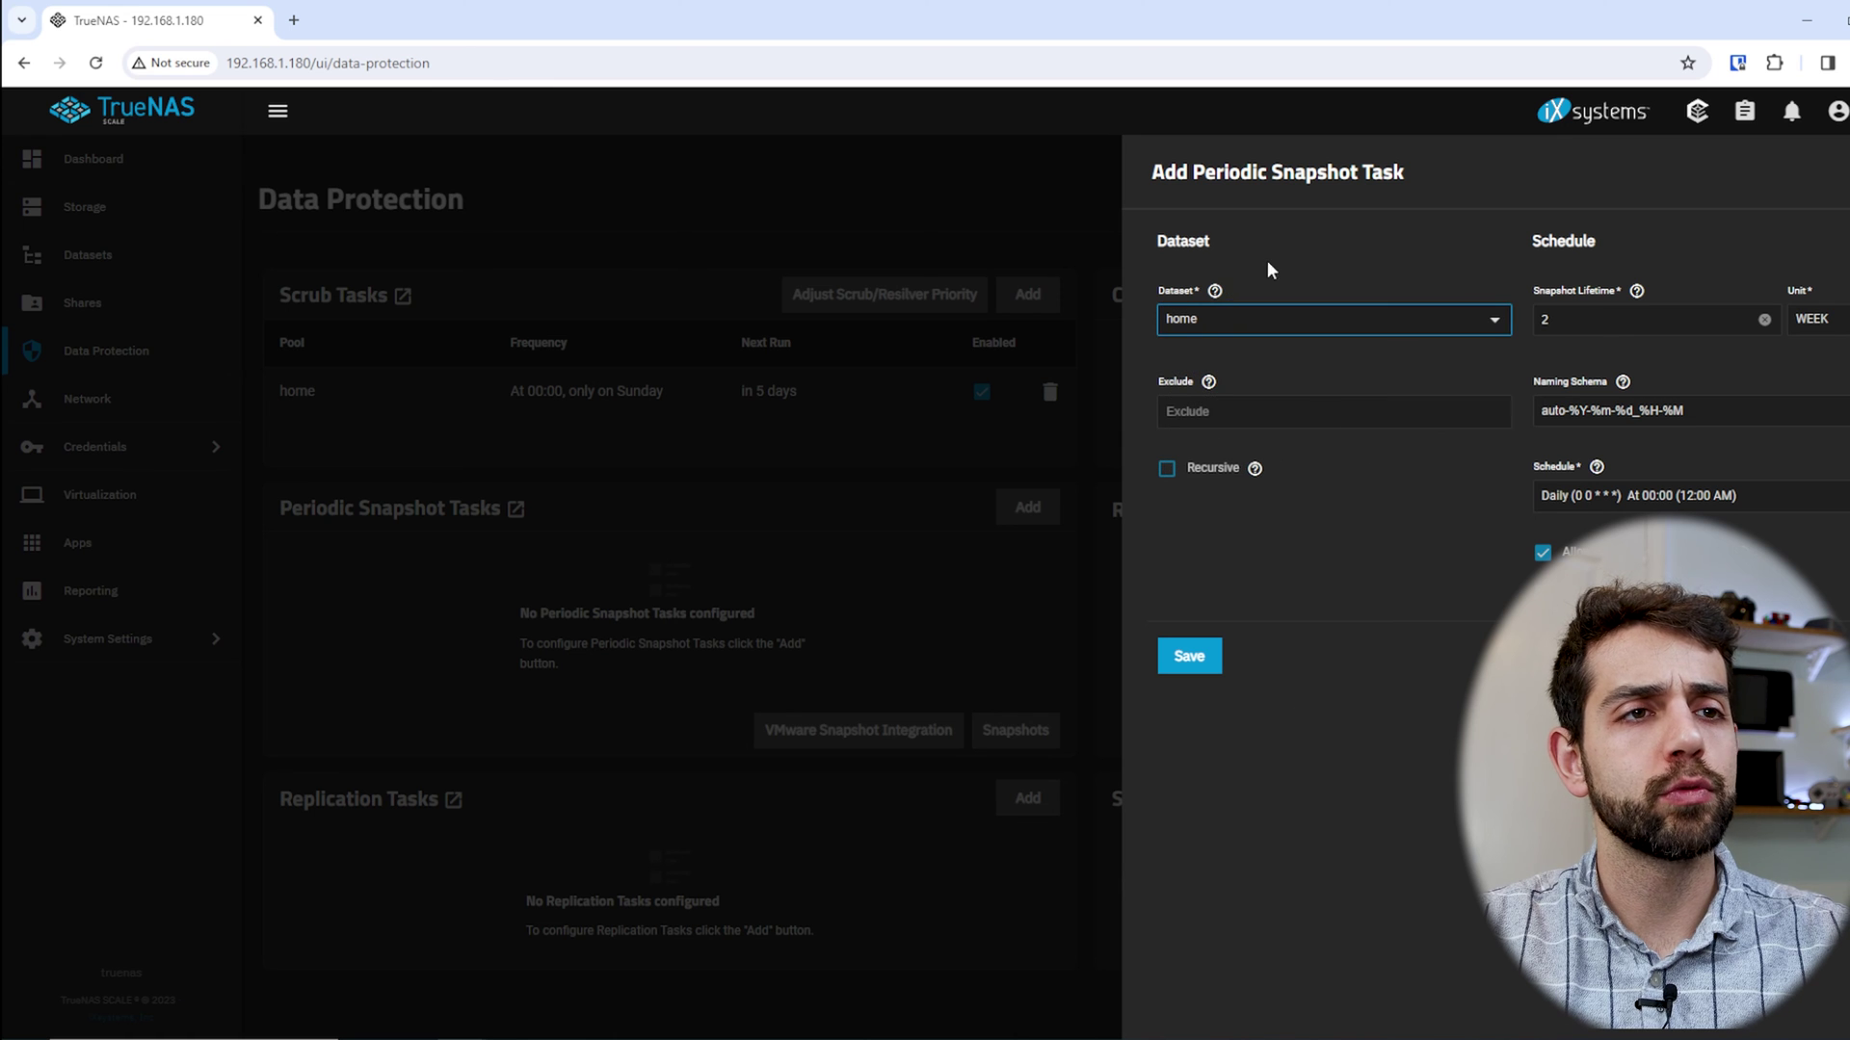
click(1656, 325)
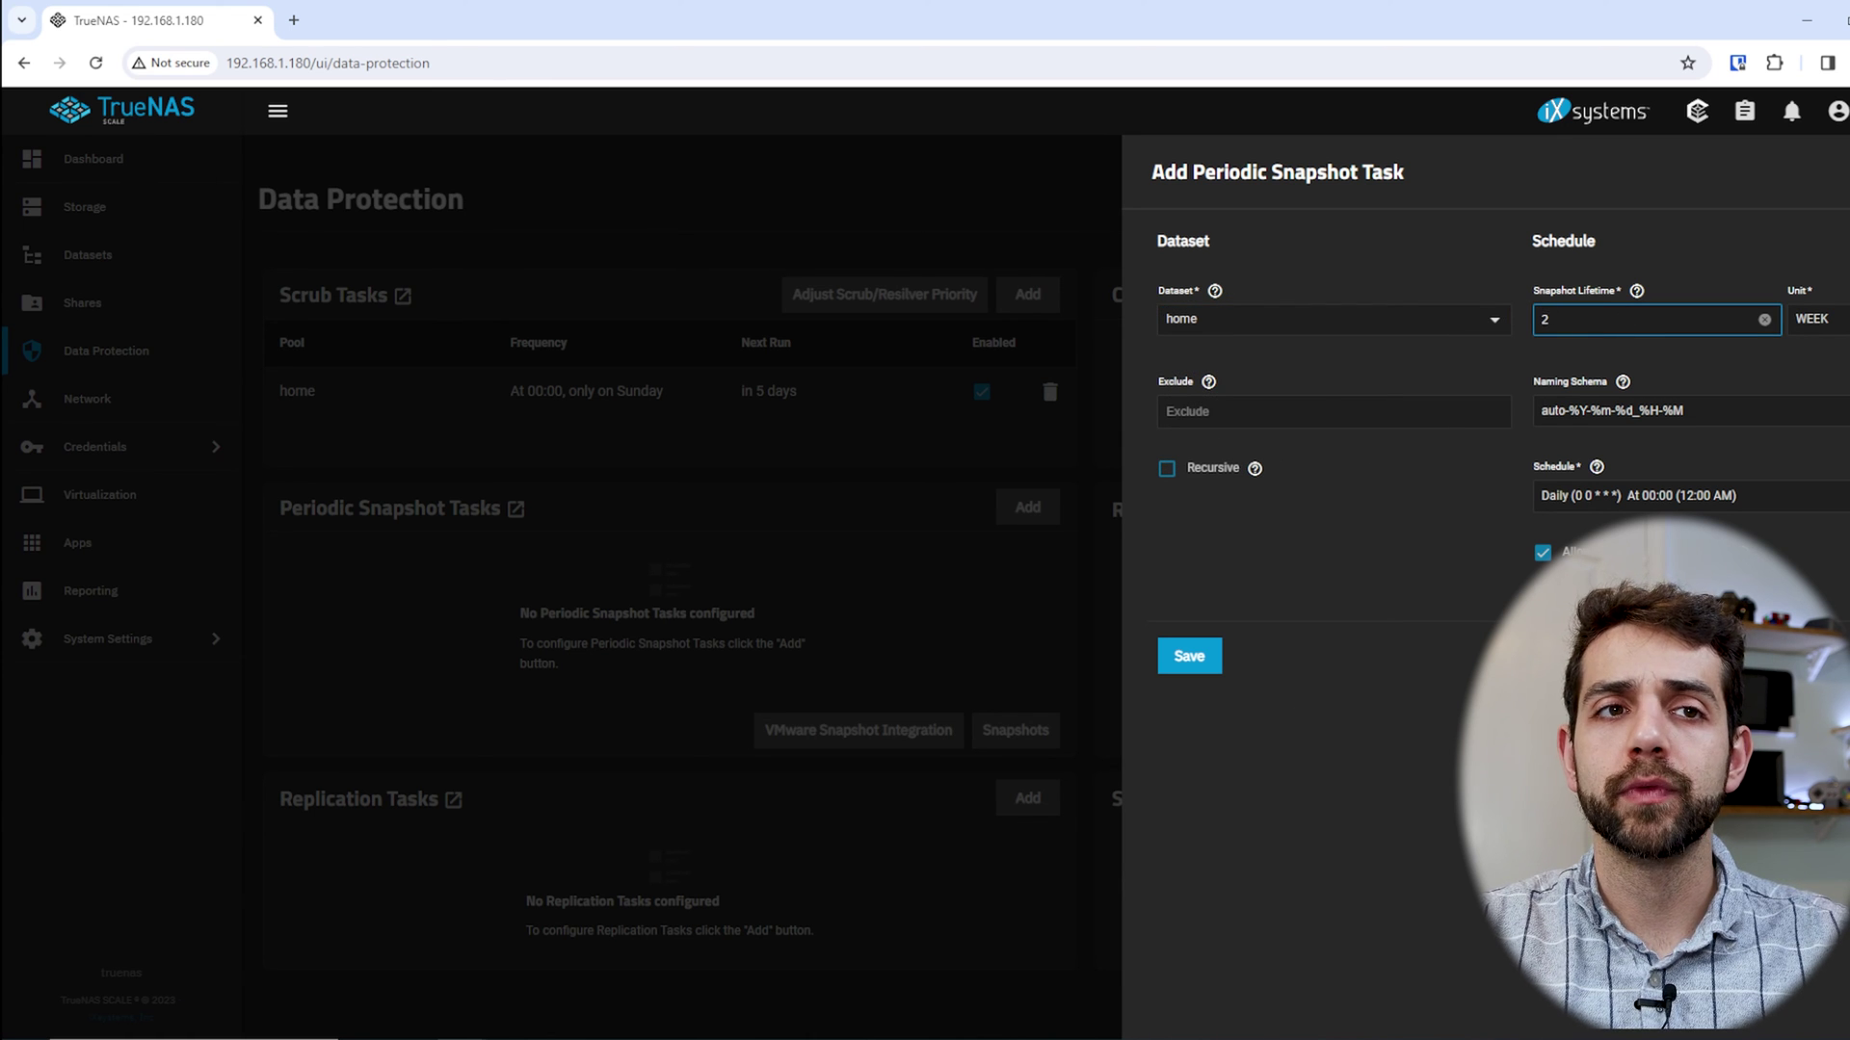
click(1813, 318)
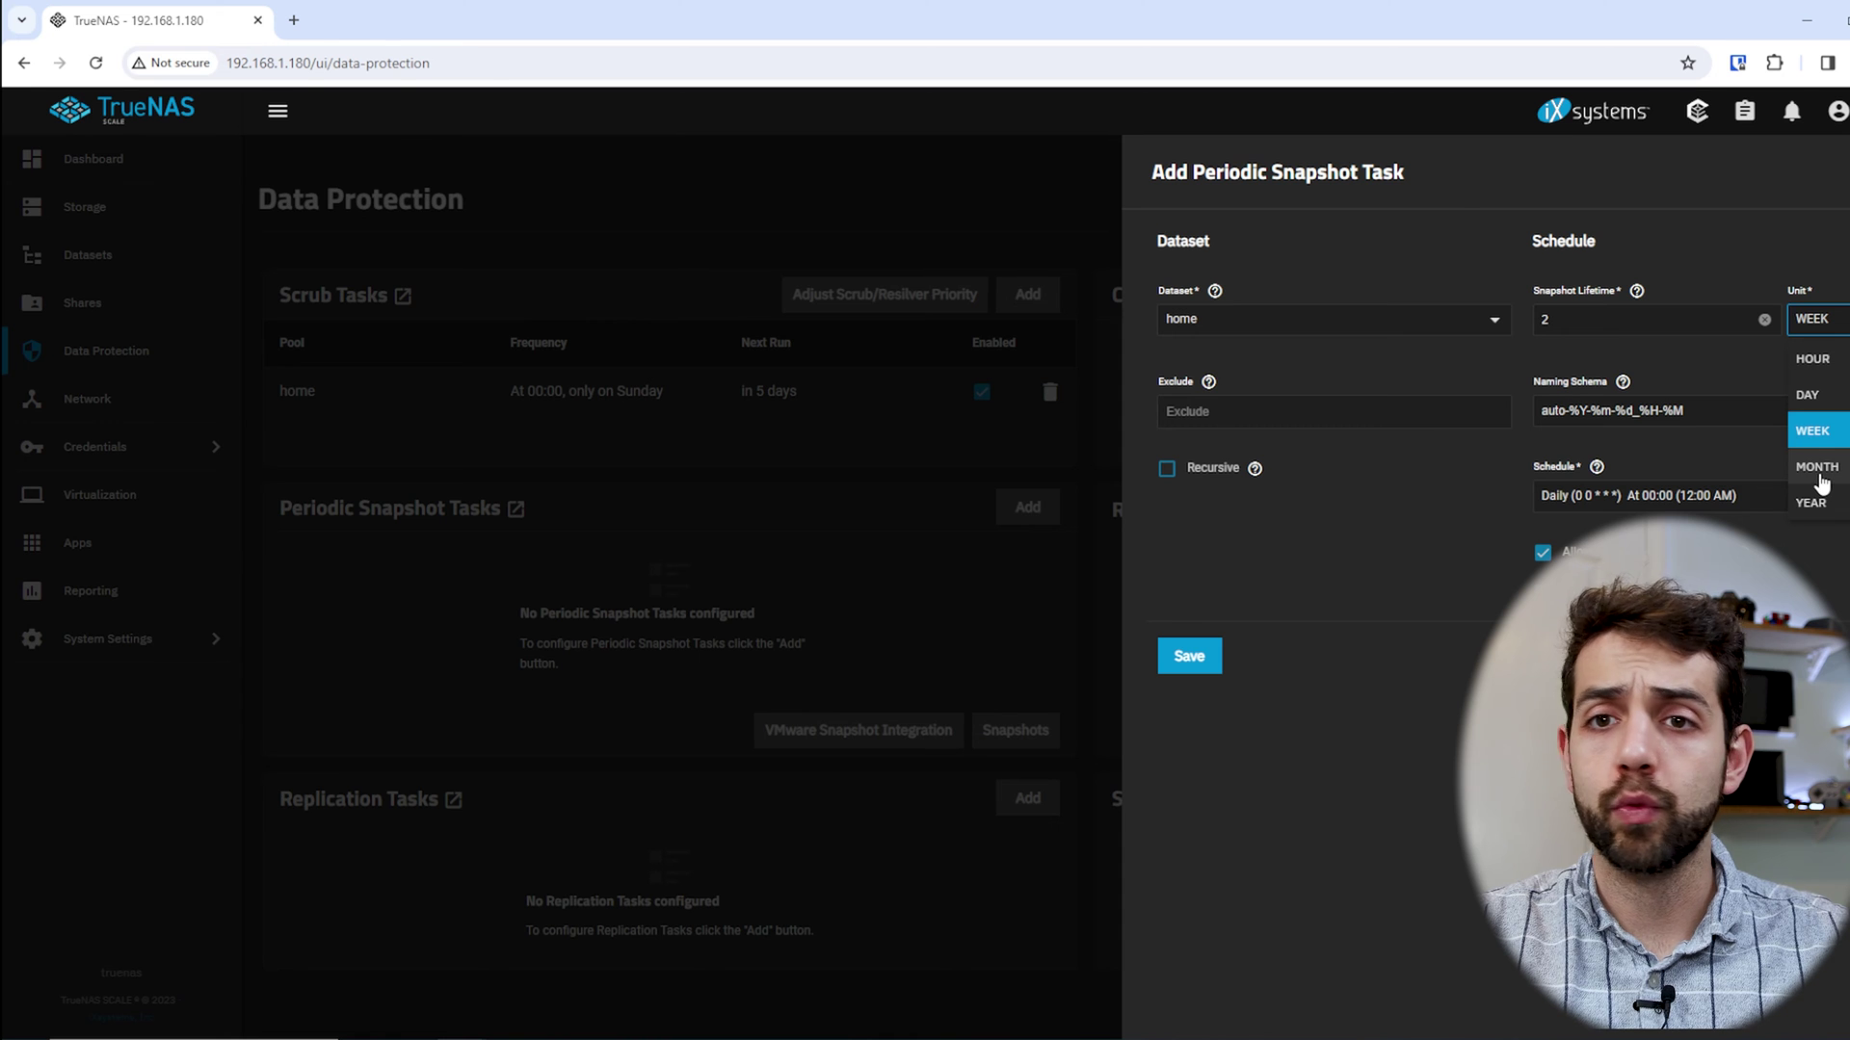
click(1823, 619)
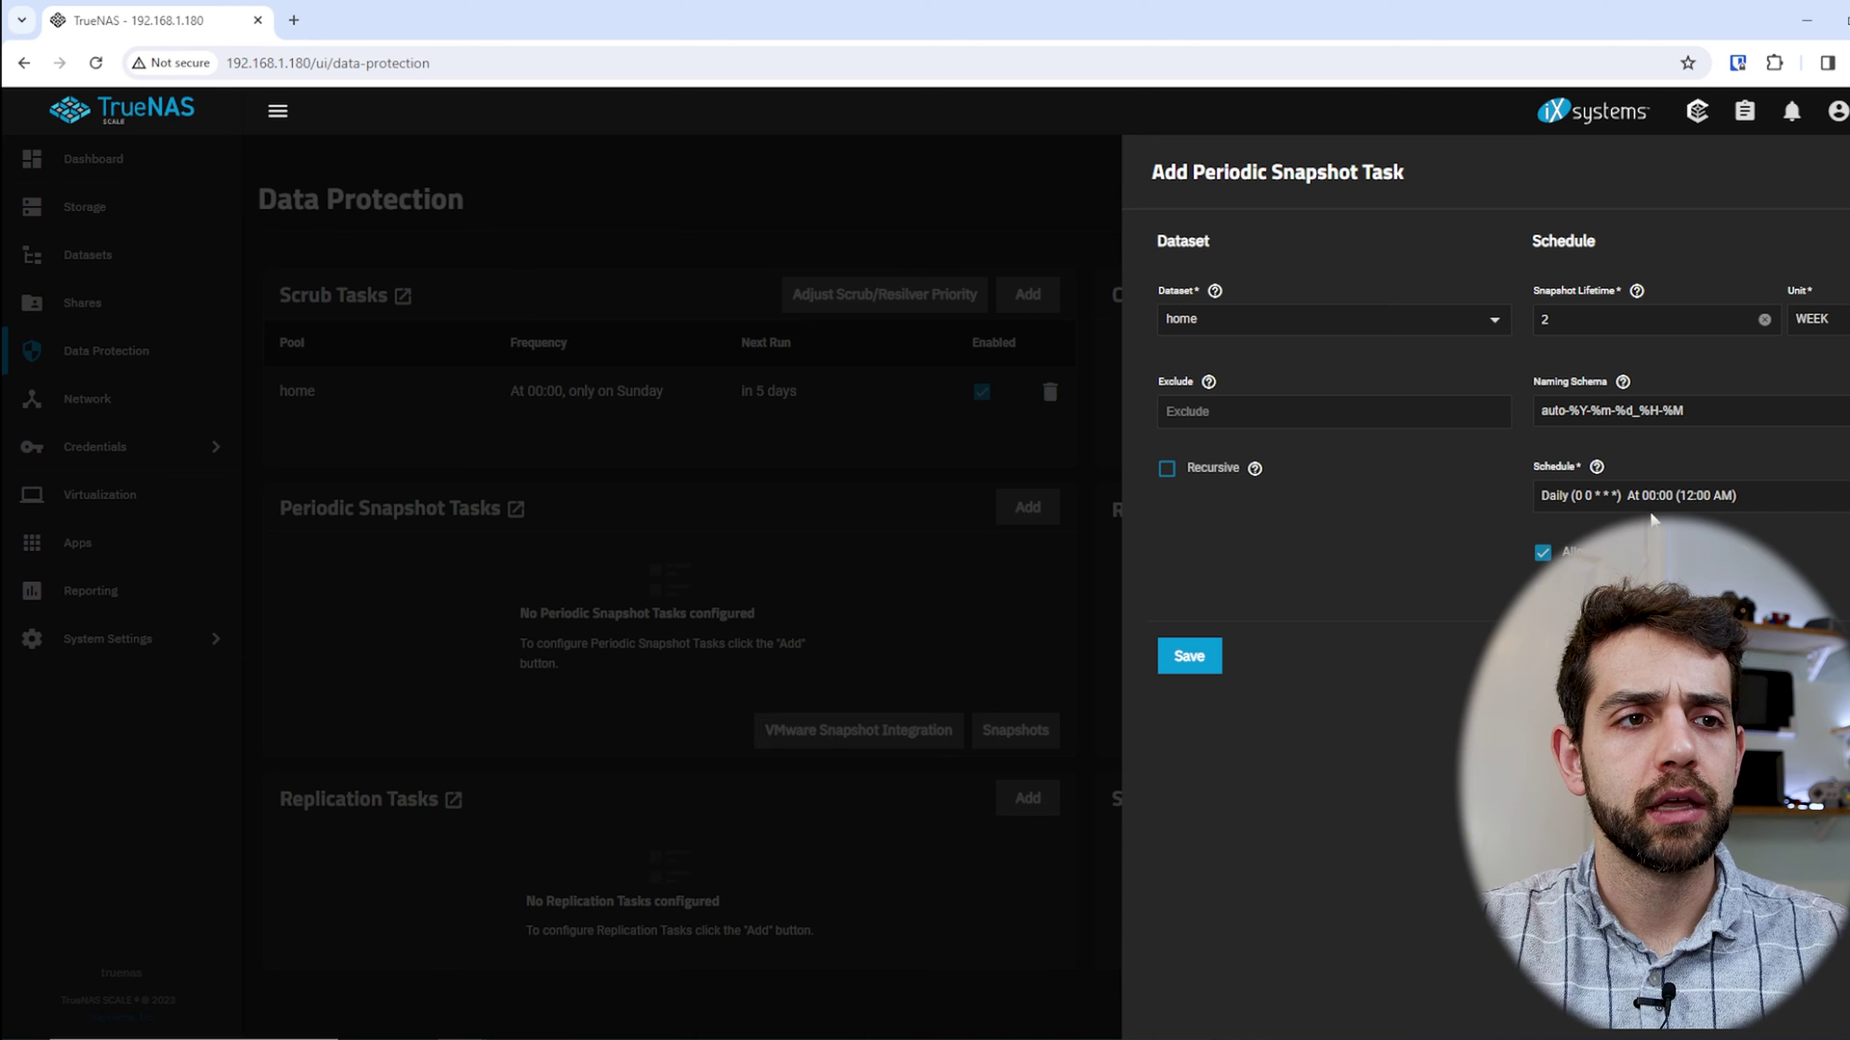
click(1676, 495)
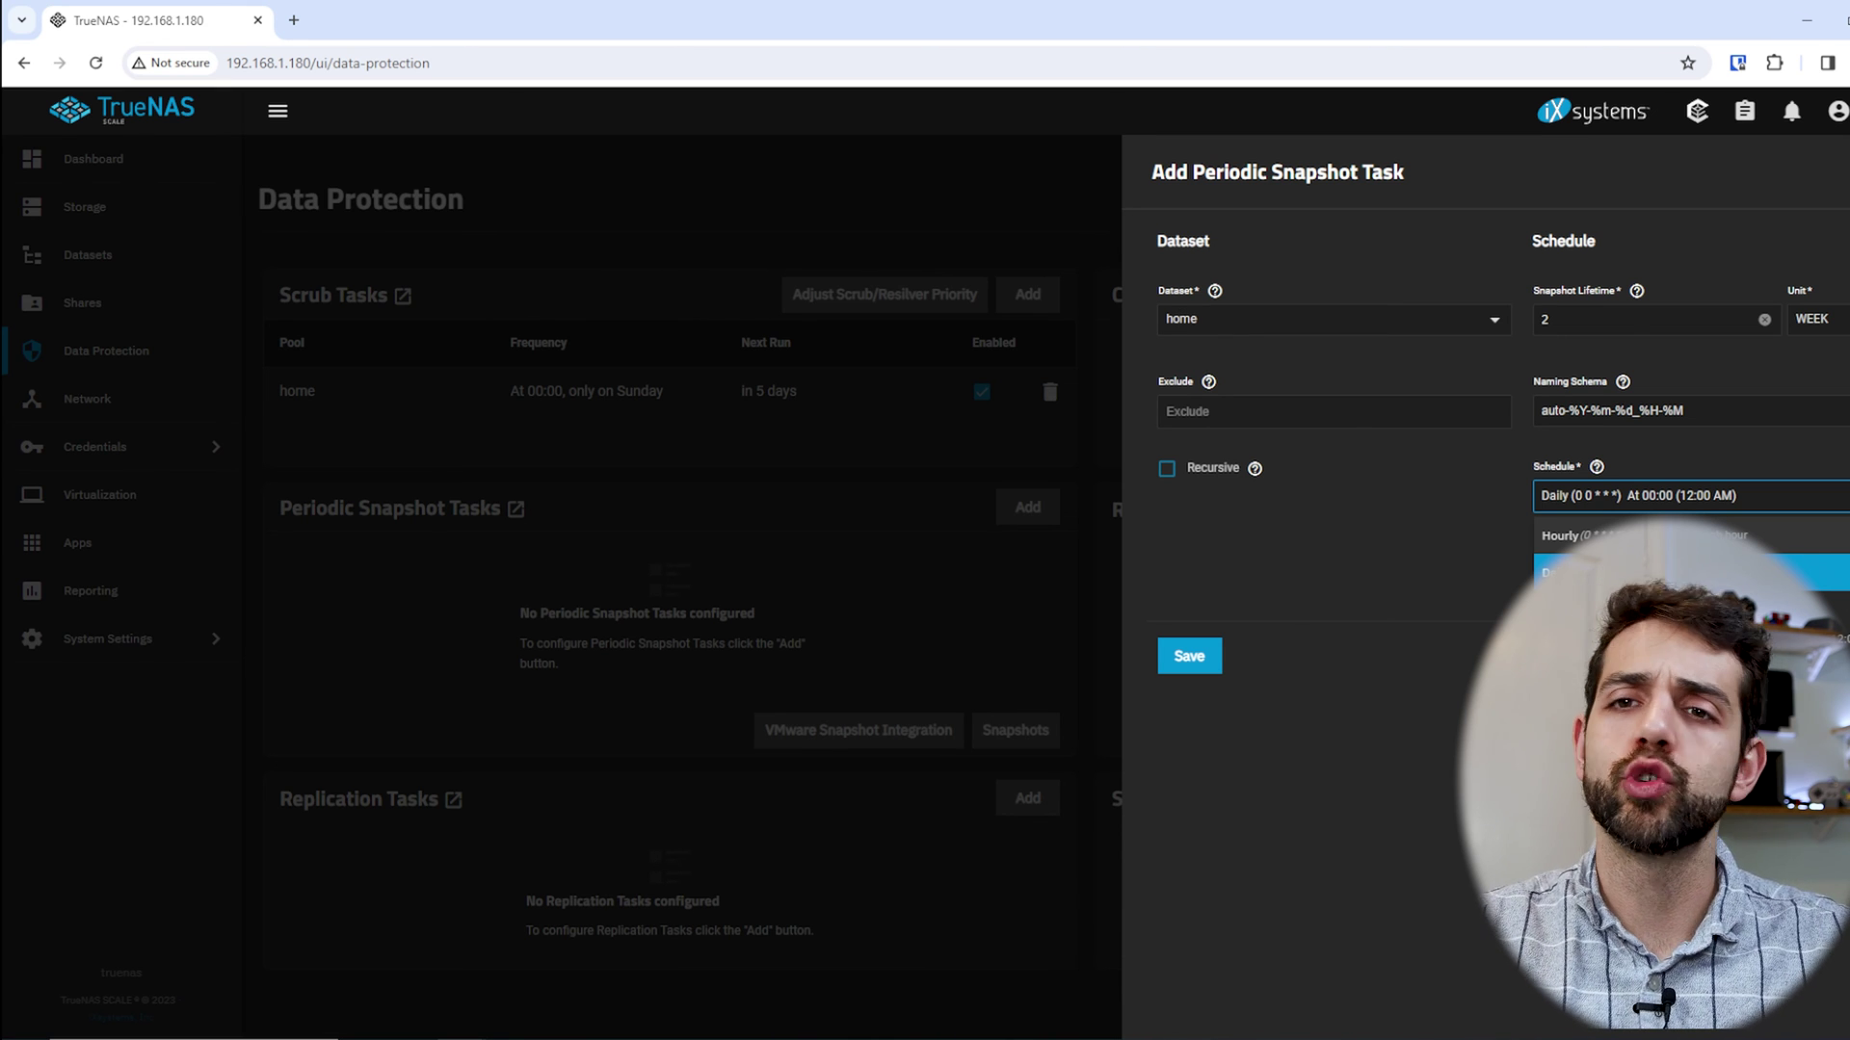
click(1355, 838)
click(1198, 655)
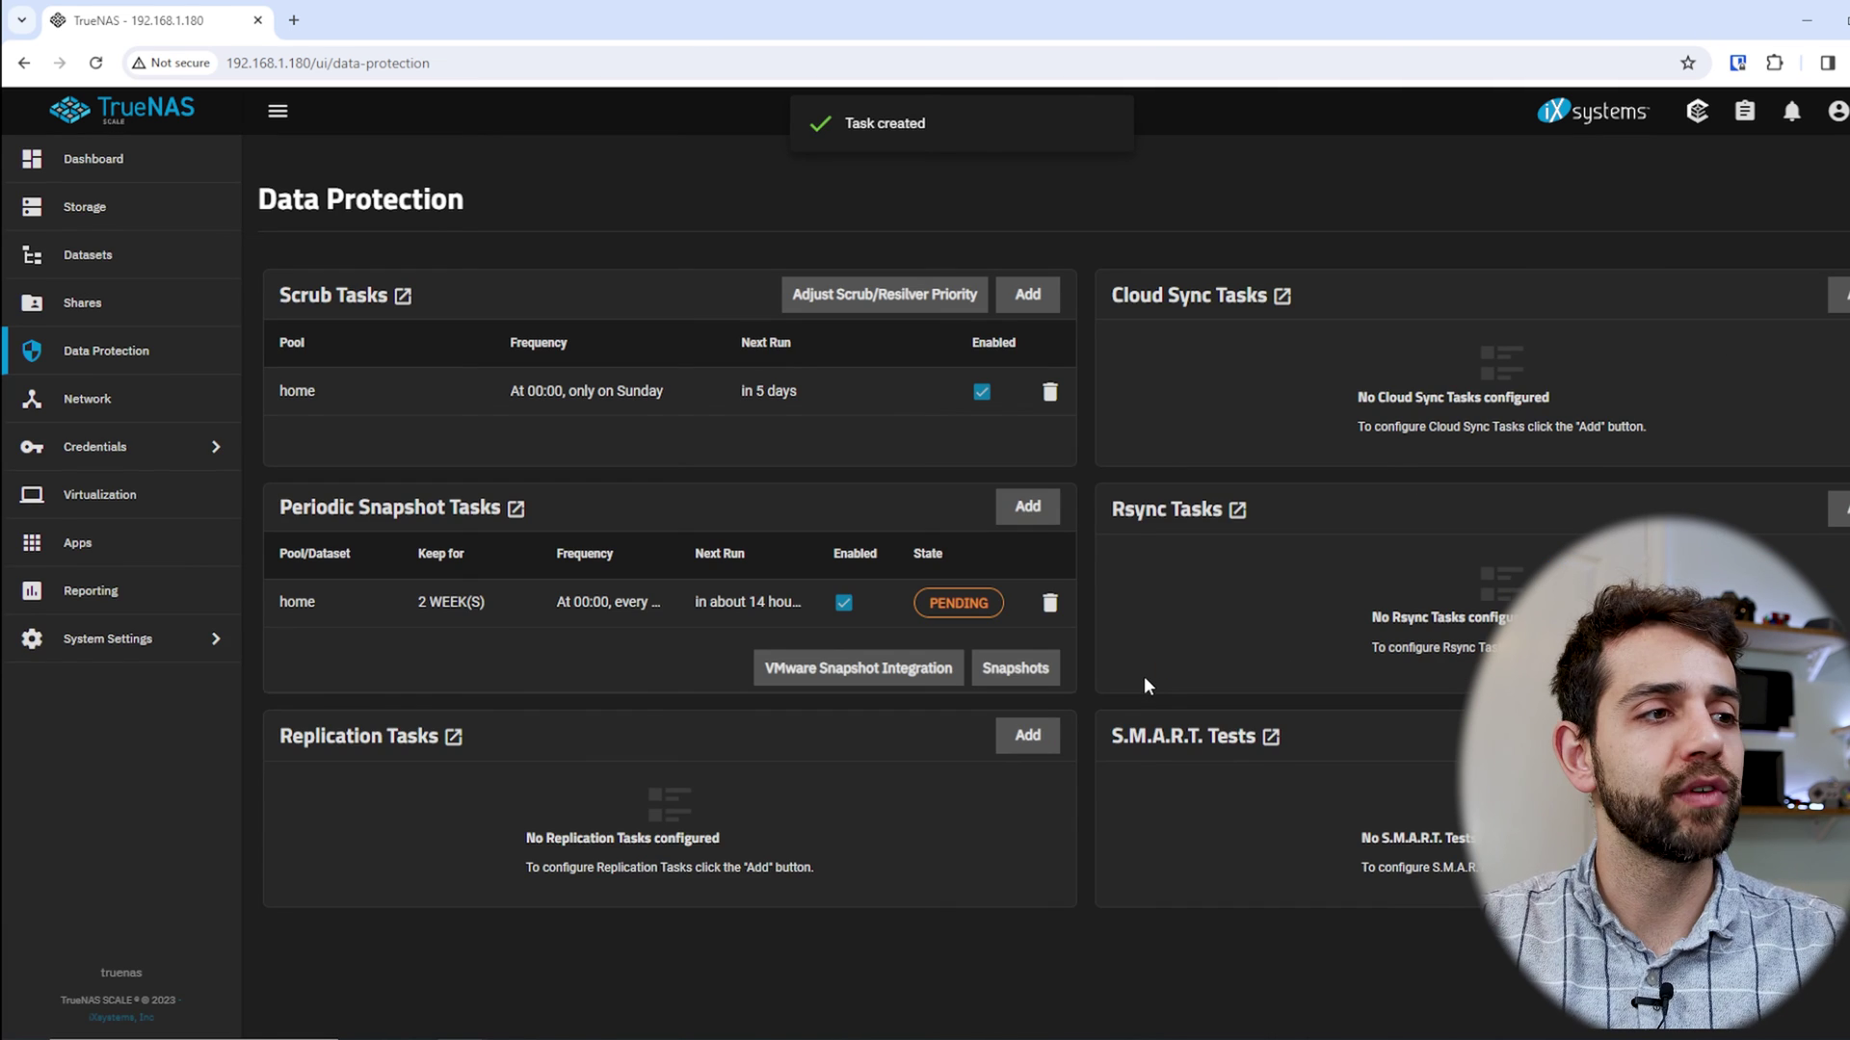
Check the log of the home dataset's periodic snapshot task and open the list of snapshots
click(939, 607)
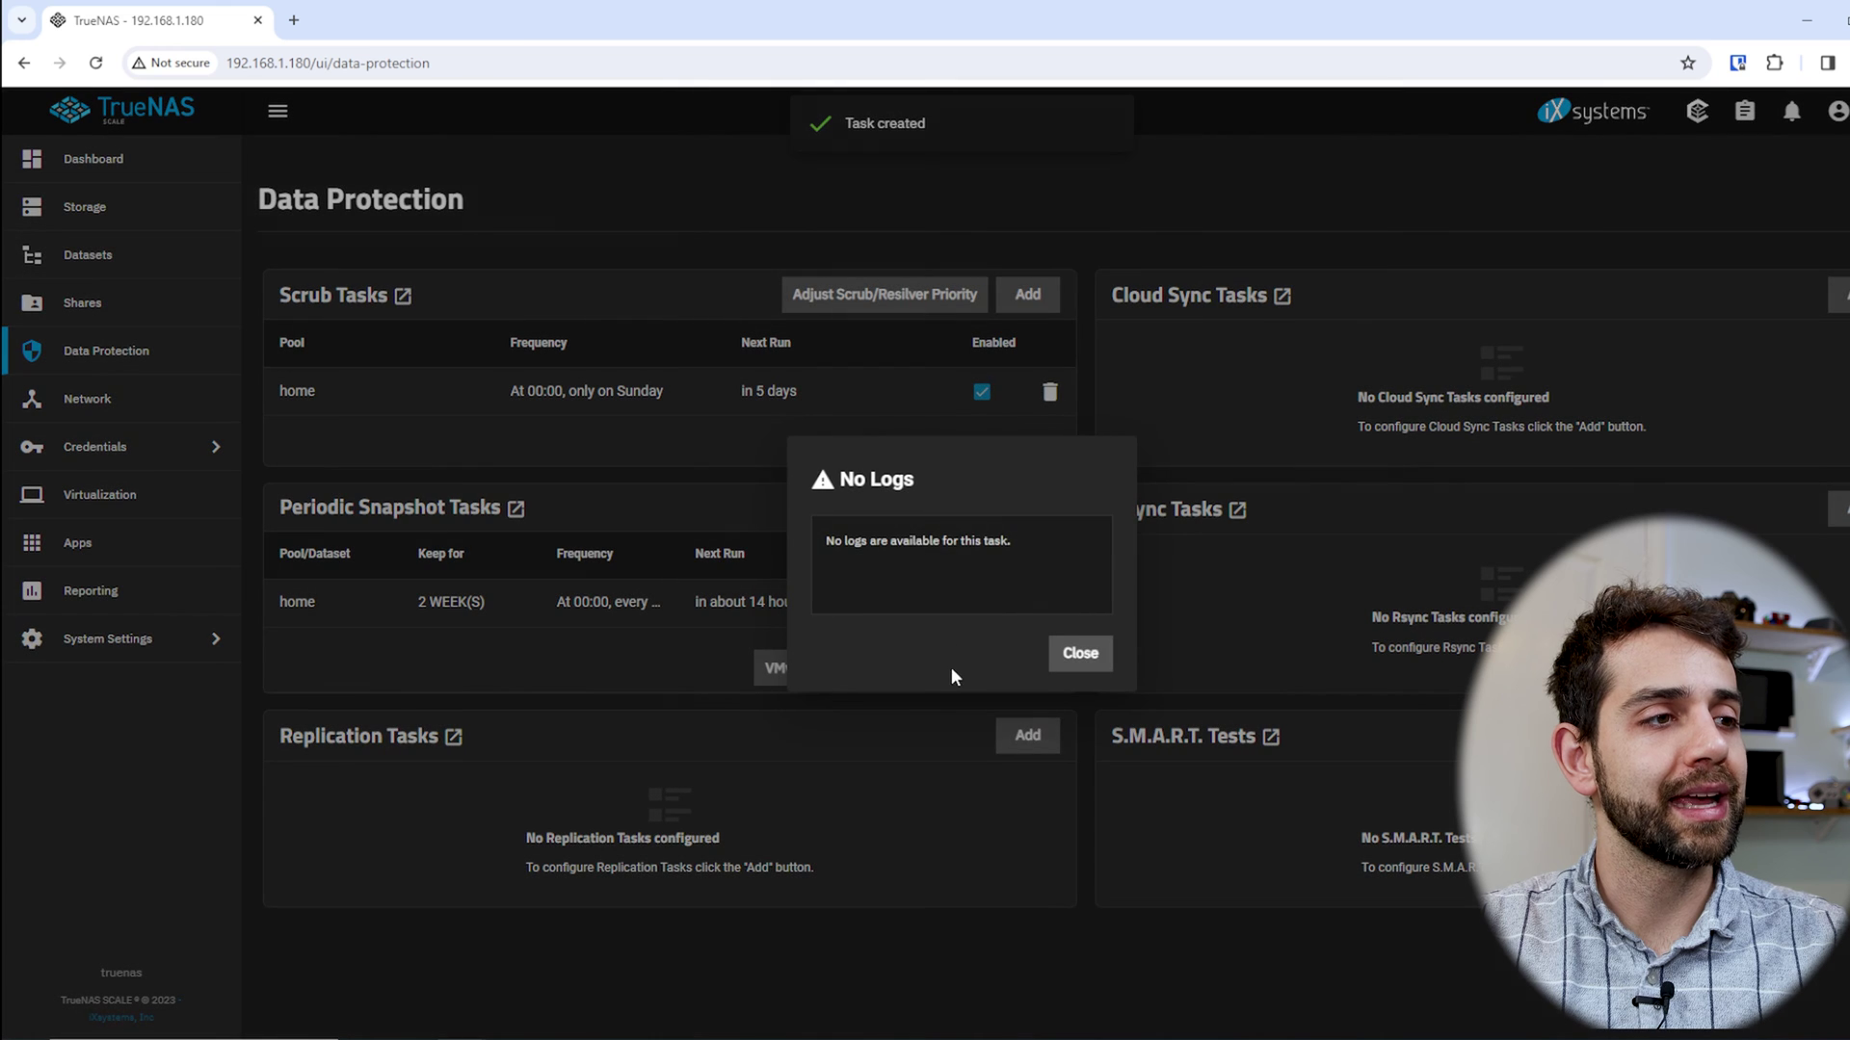
click(1081, 654)
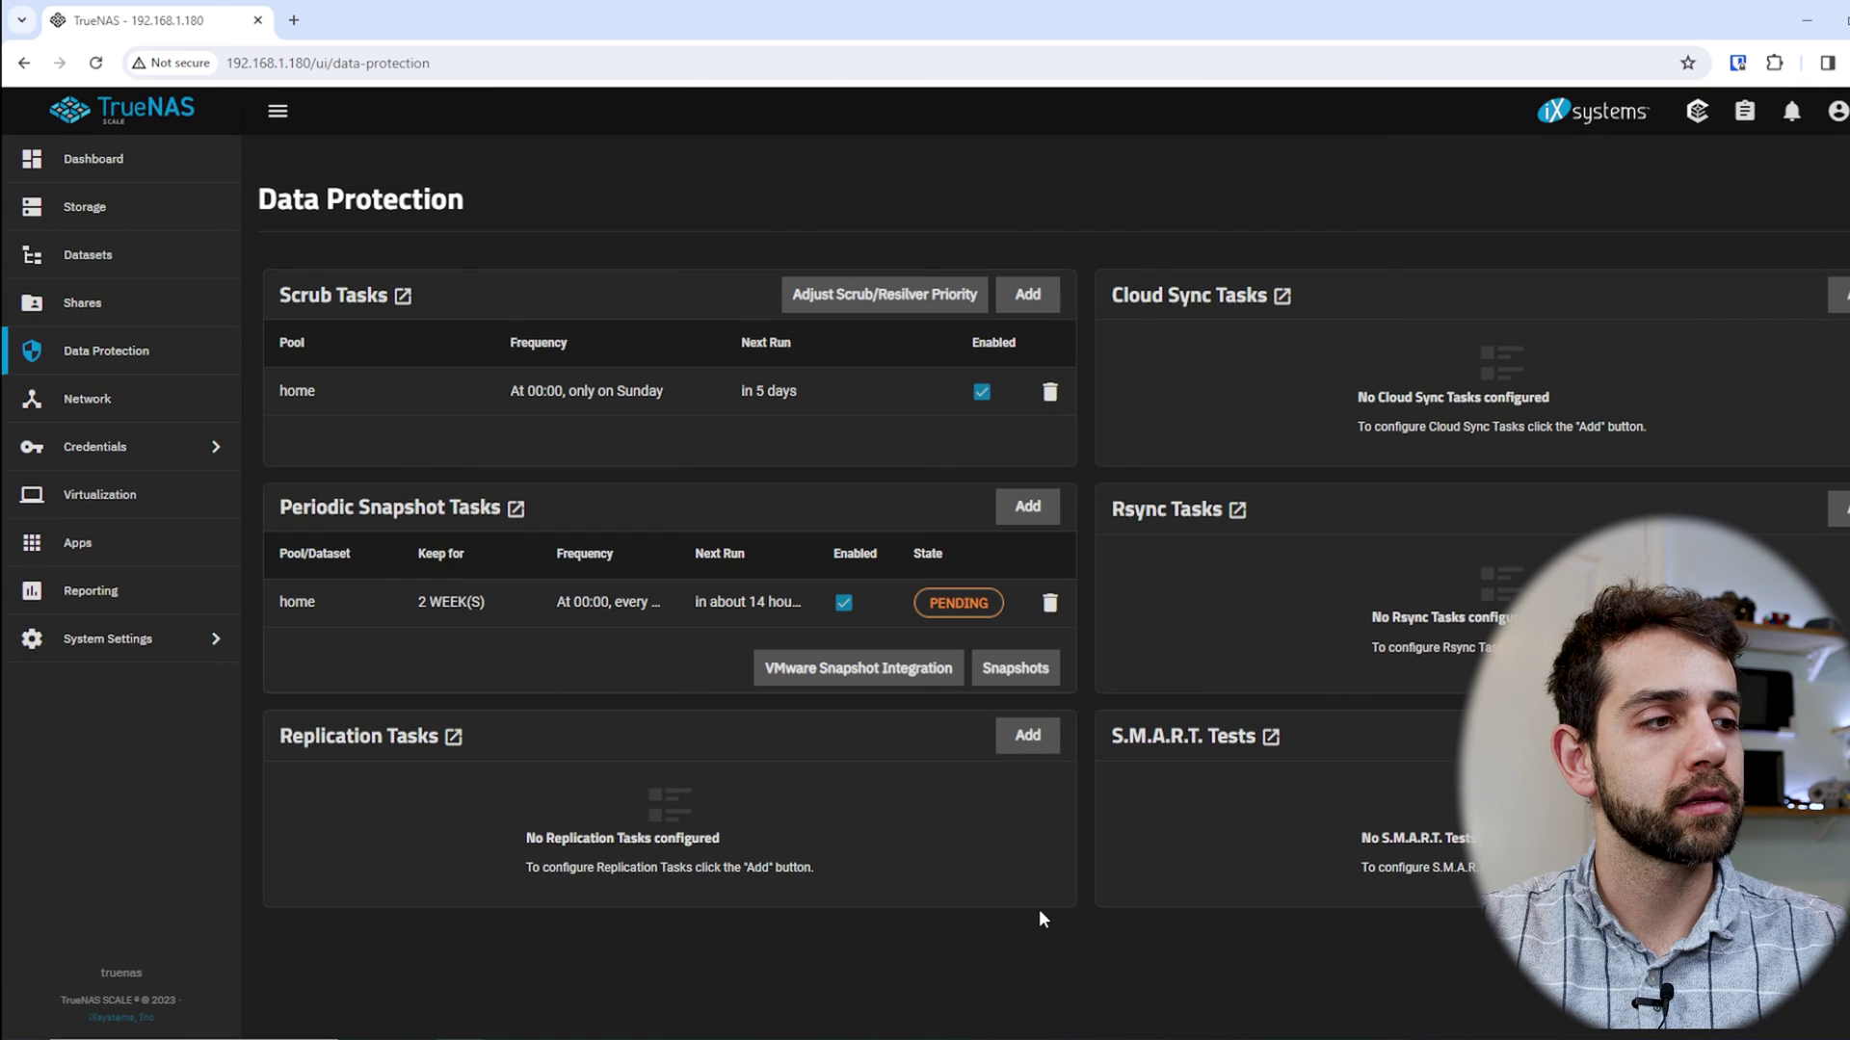
click(1013, 669)
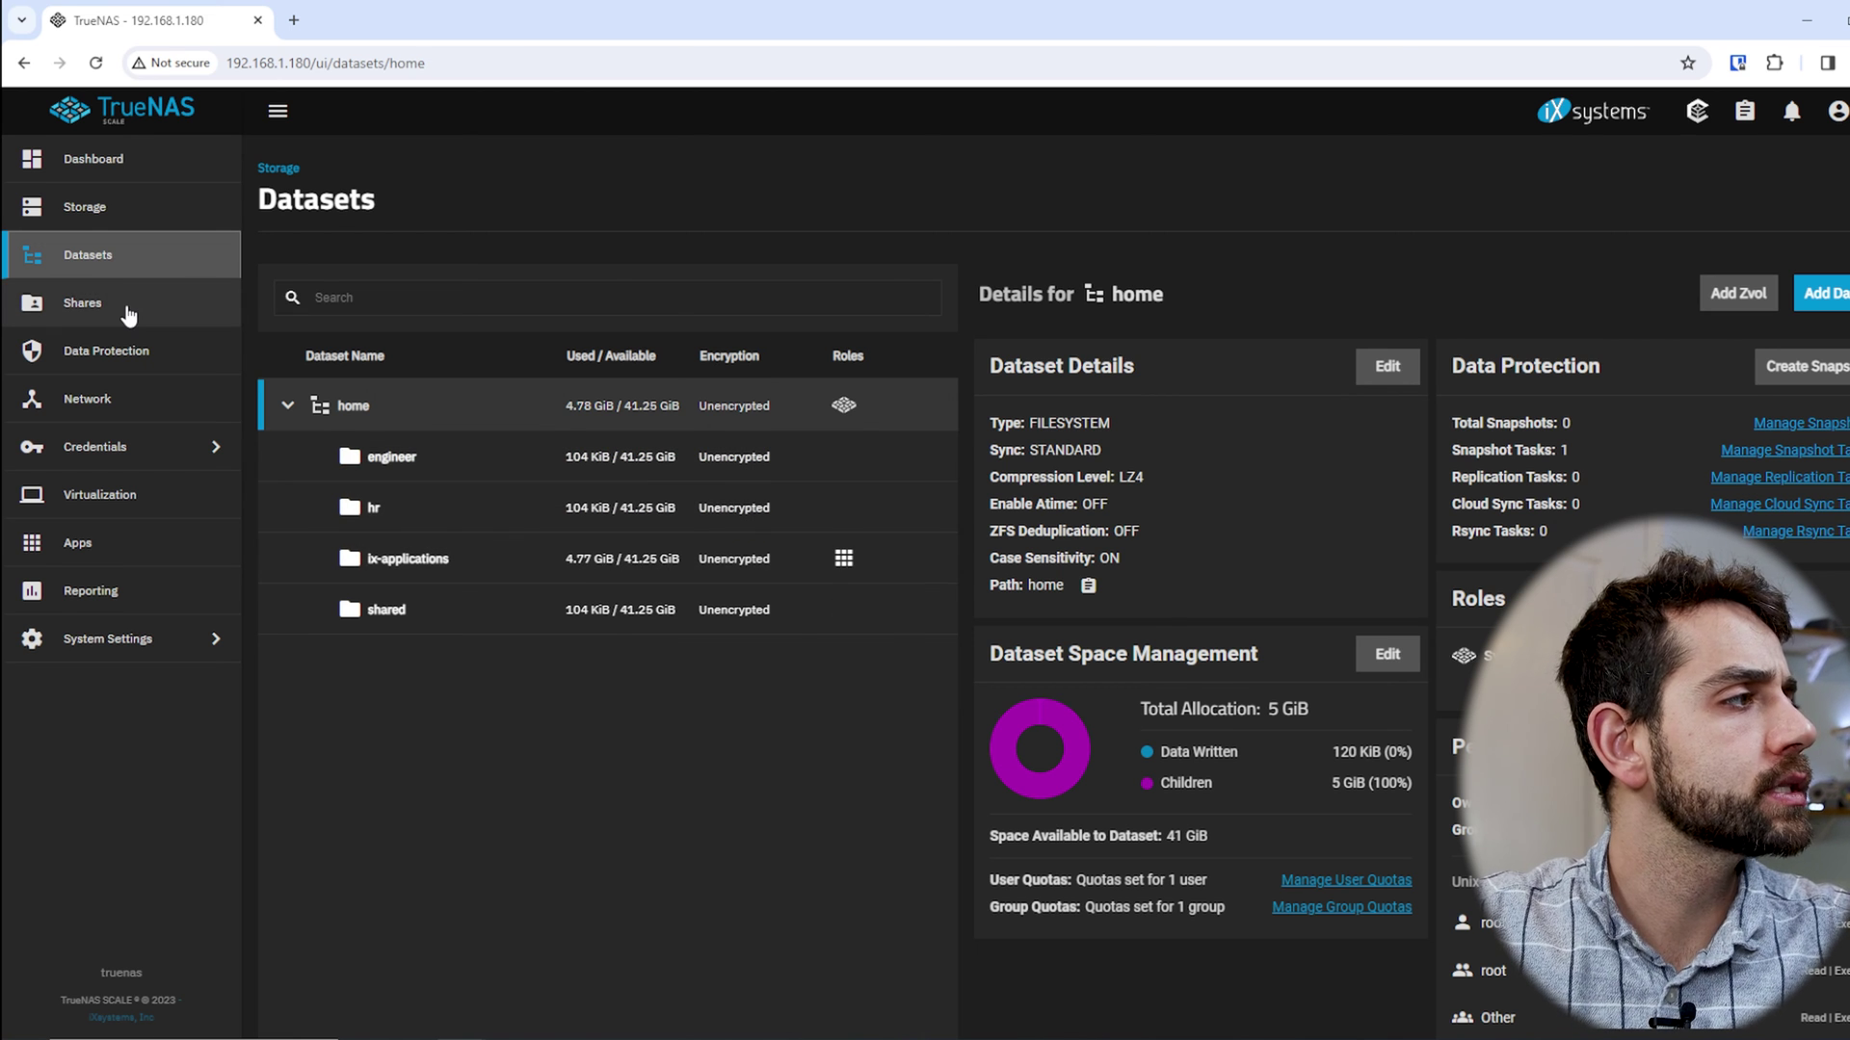
Add a Windows (SMB) share for /mnt/home/engineer without starting the SMB service
click(128, 308)
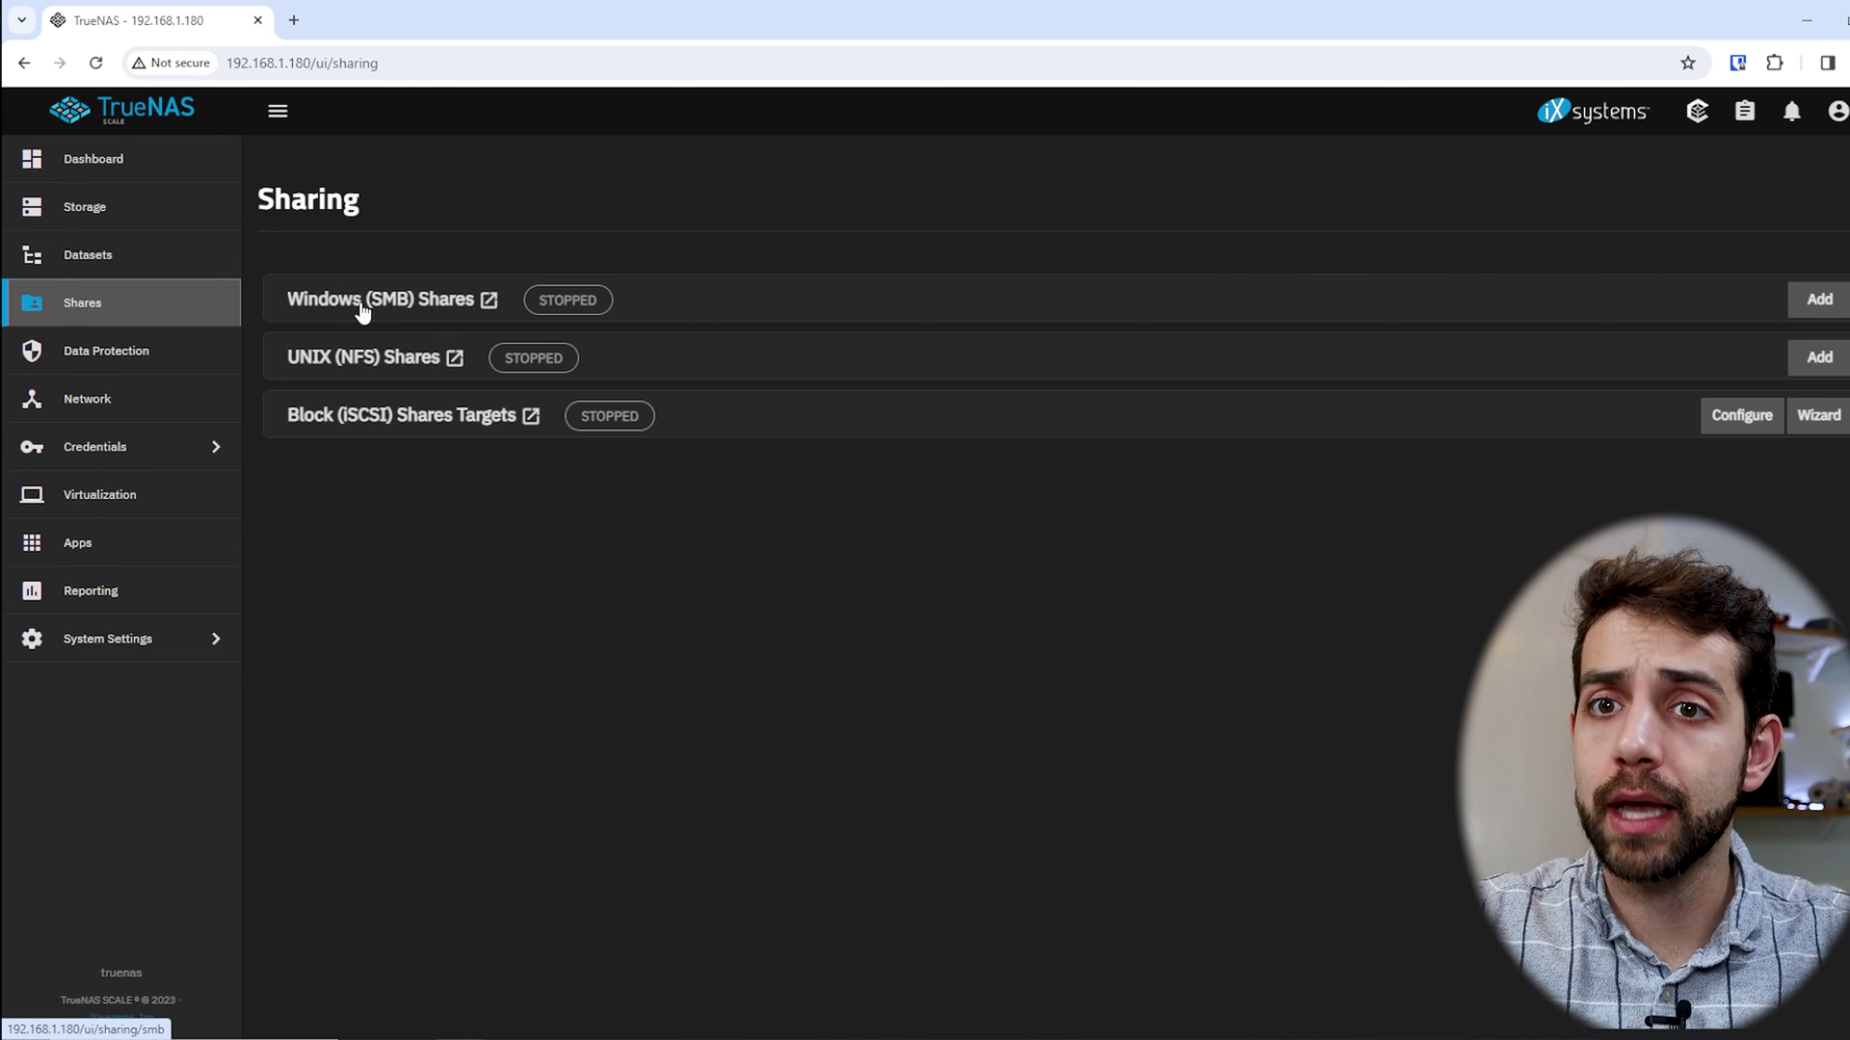
click(1818, 301)
click(1485, 357)
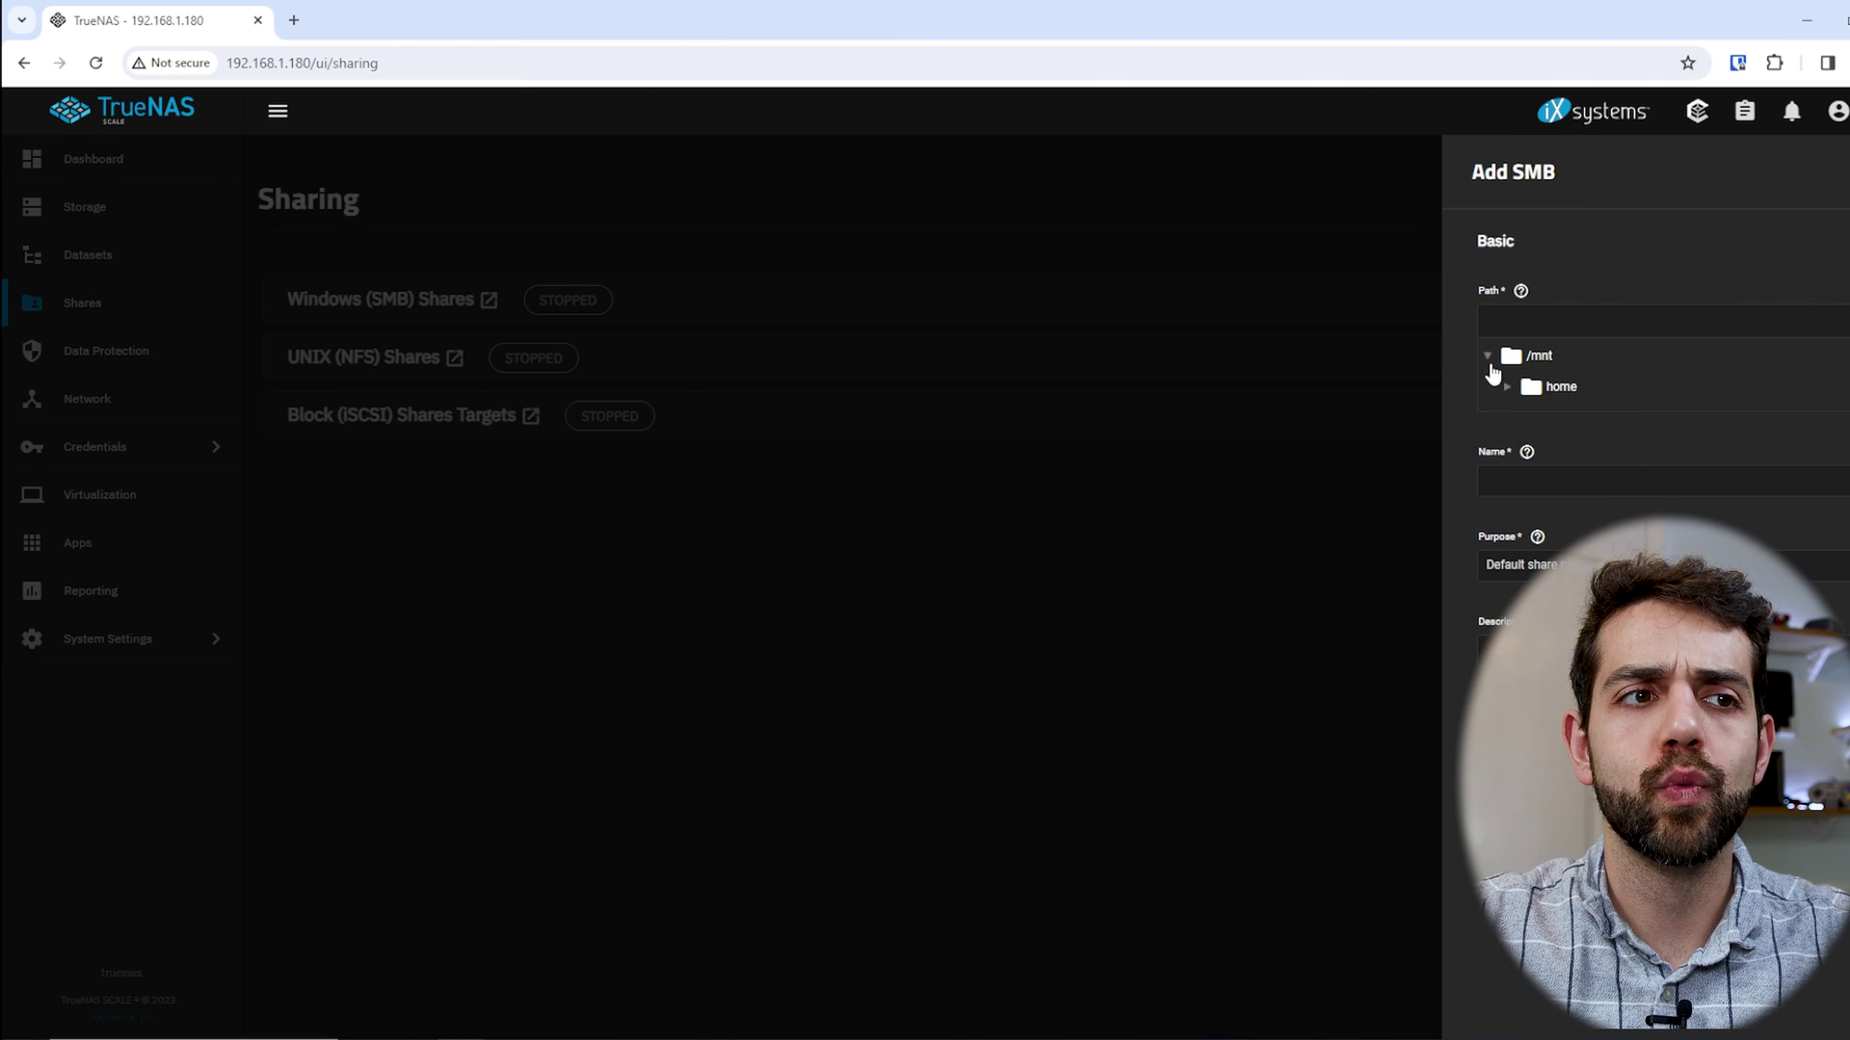
click(1502, 389)
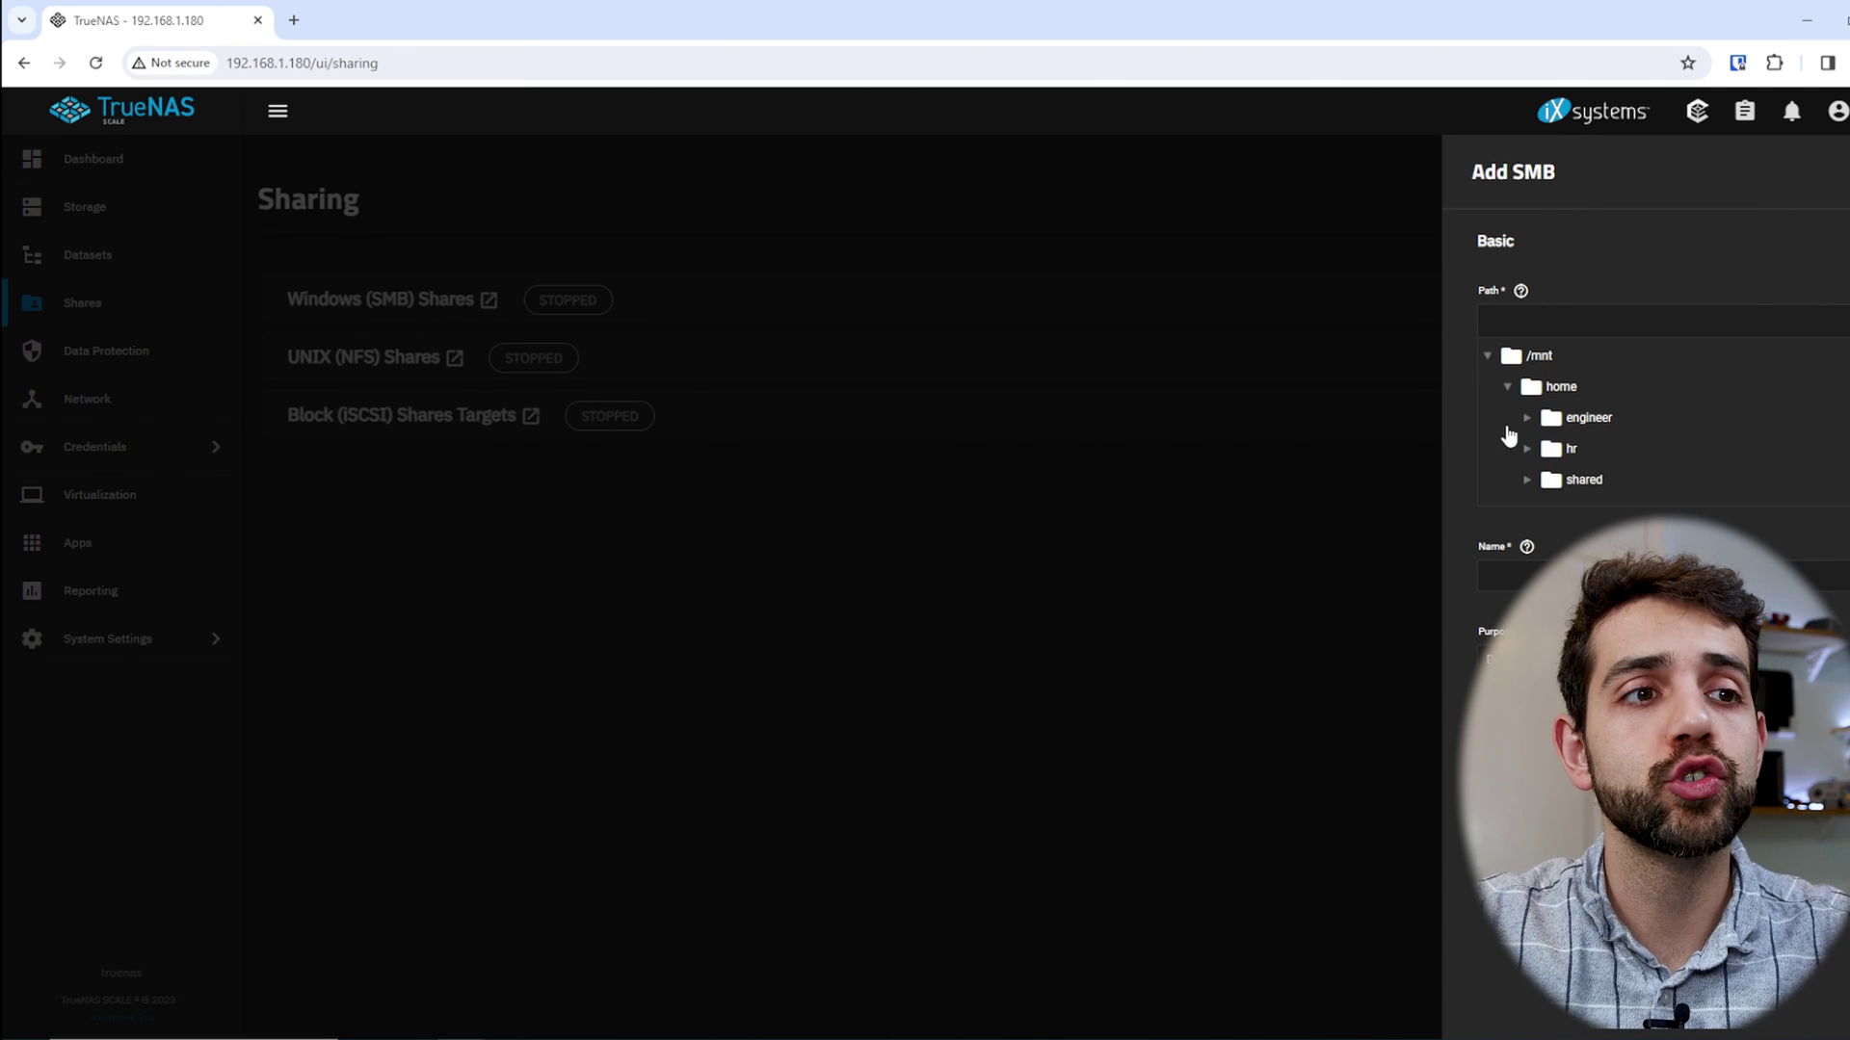
click(1592, 420)
click(1503, 857)
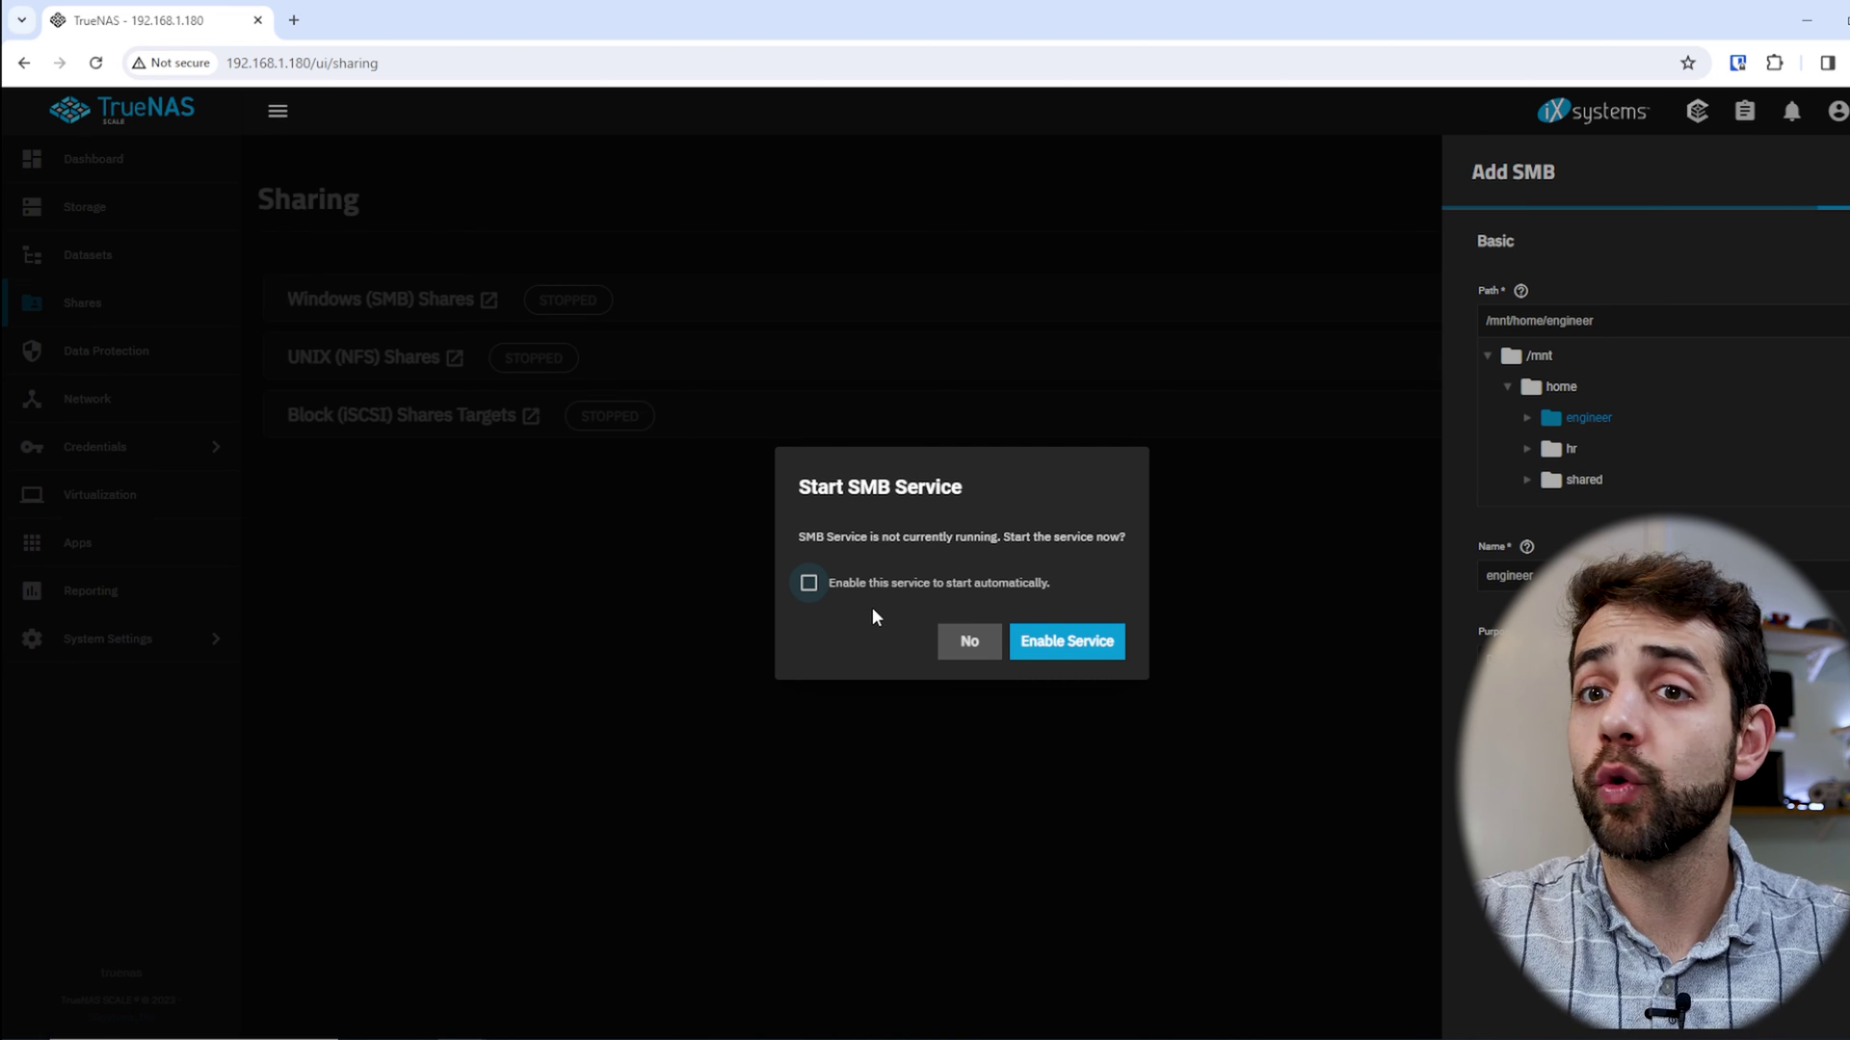
click(969, 642)
Add SMB shares for /mnt/home/hr and /mnt/home/shared and enable the SMB service
click(1818, 300)
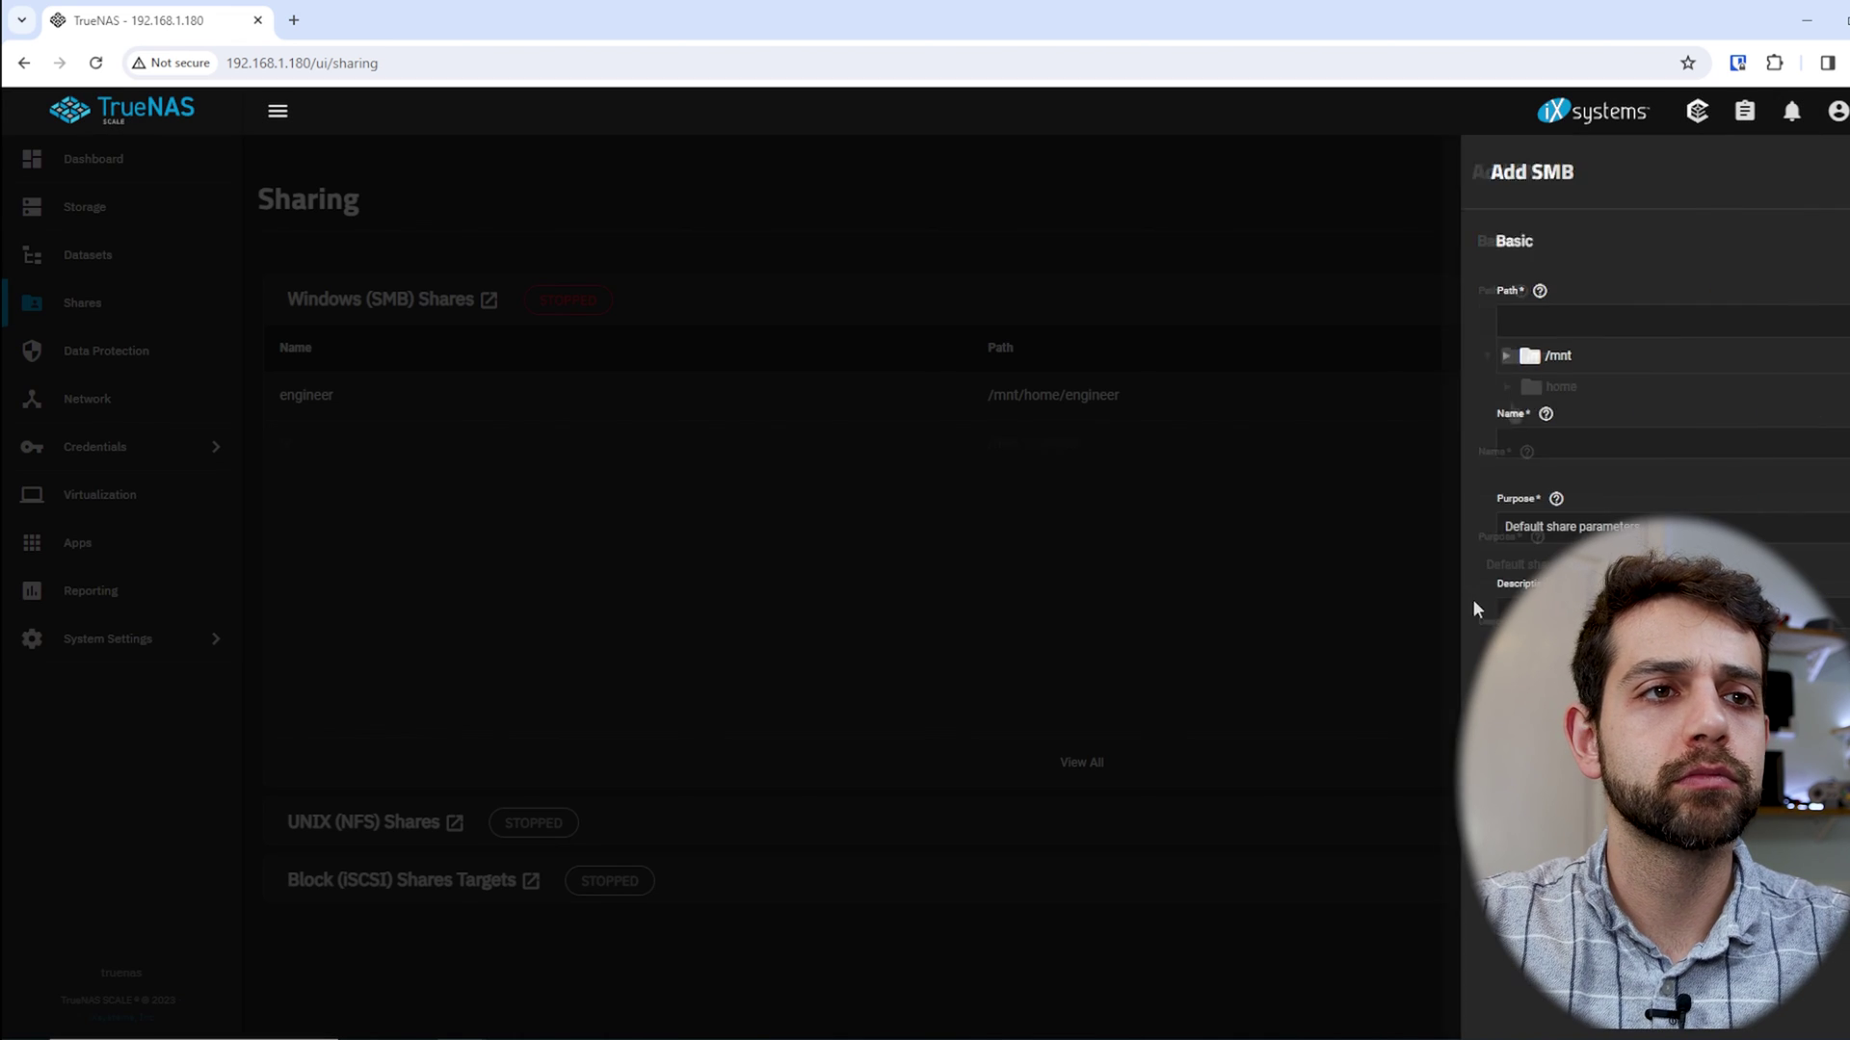
click(1583, 479)
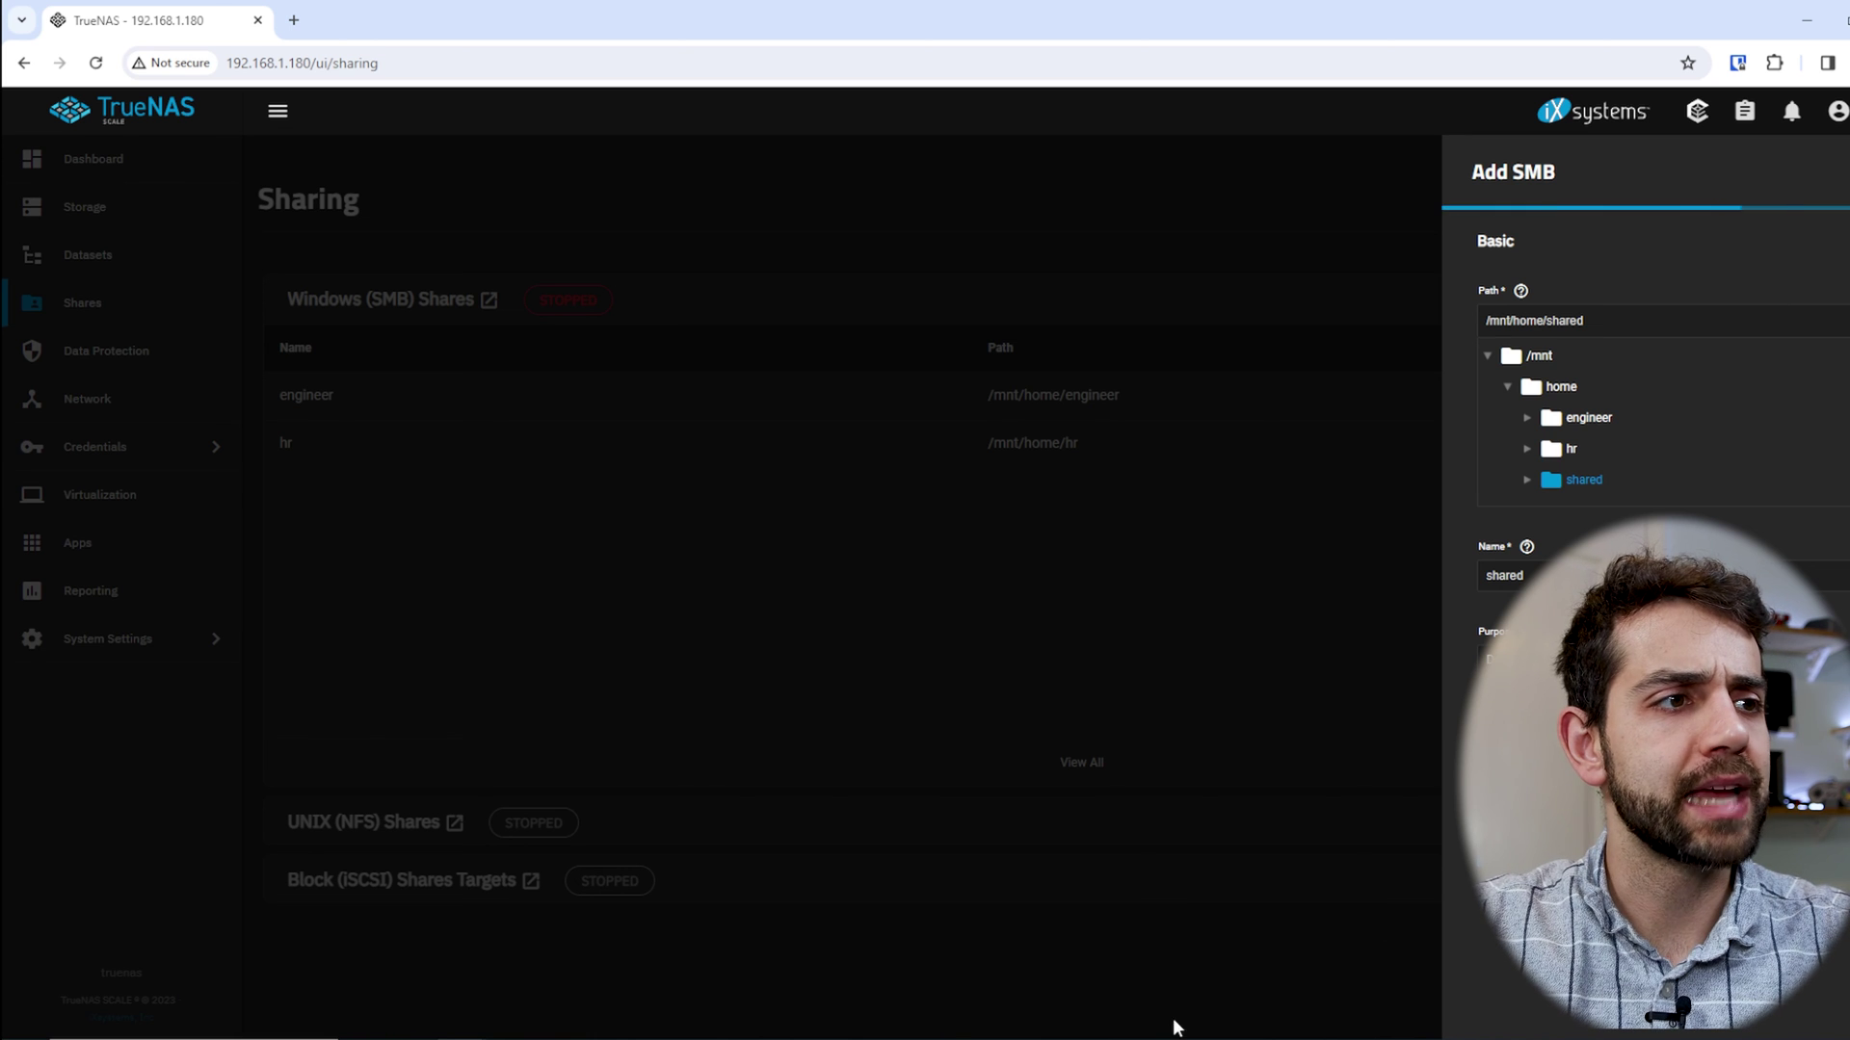
click(1062, 645)
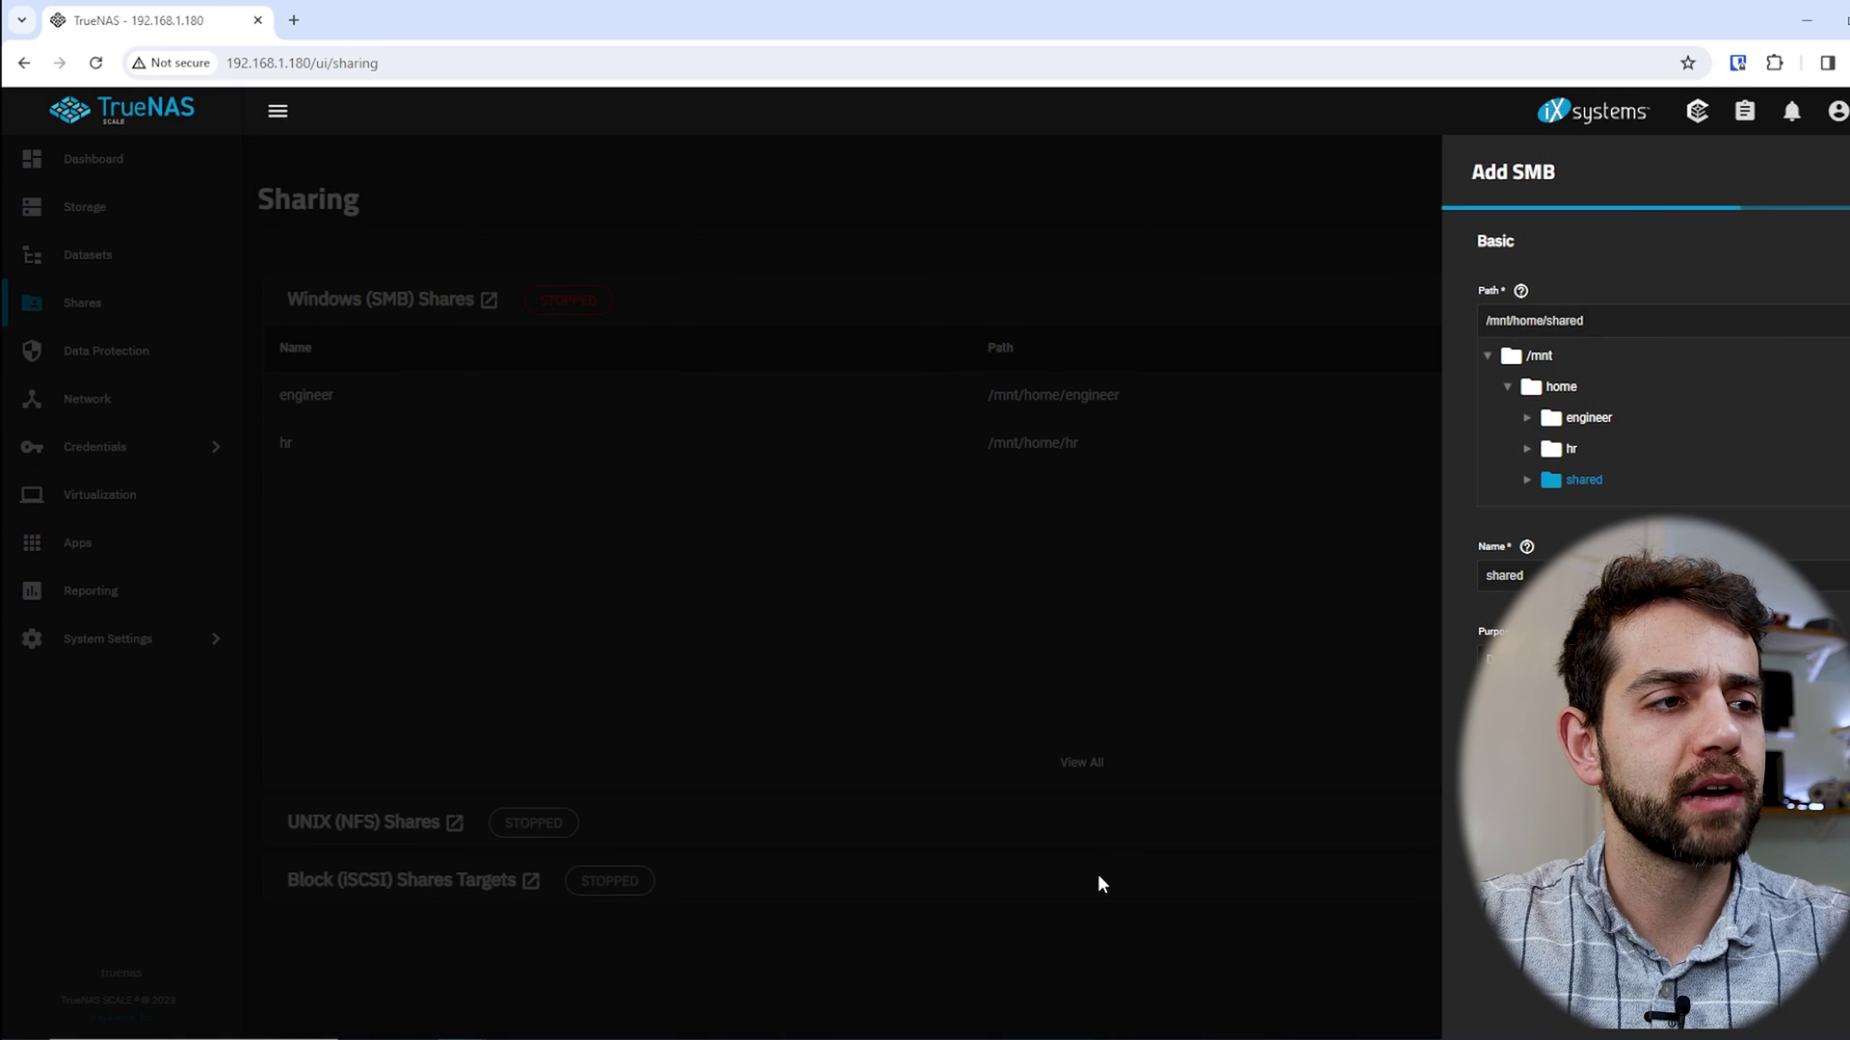